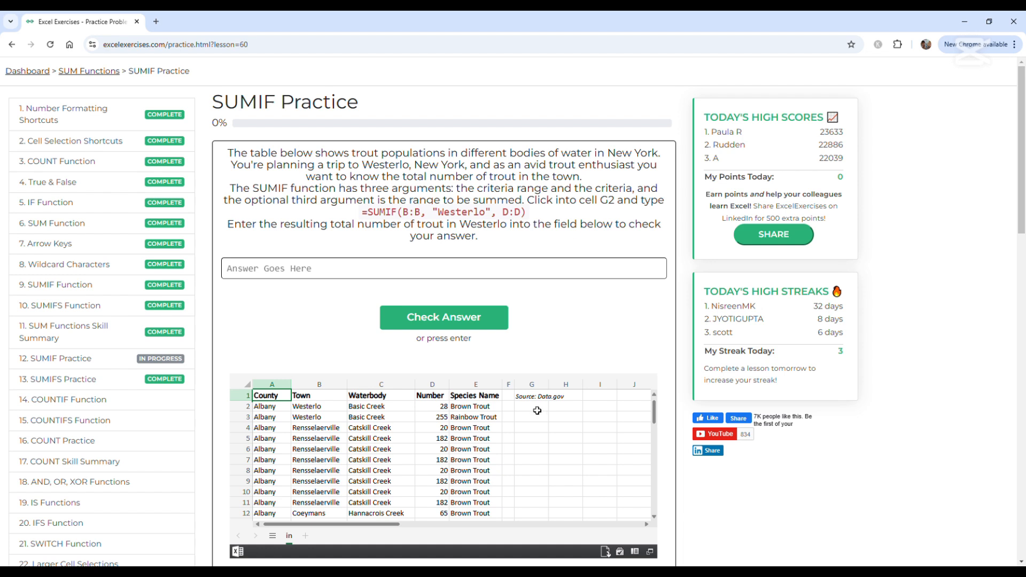
Step: Enter =sumif(B:B,"Westerlo",D:D) in cell G2 to total the trout in the town of Westerlo
left_click(536, 410)
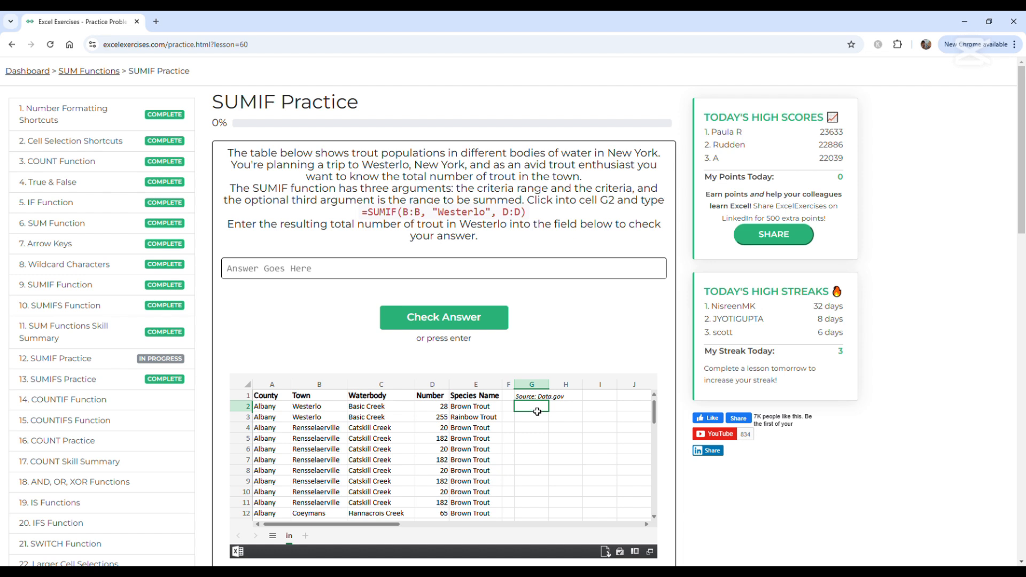
type("=sumif")
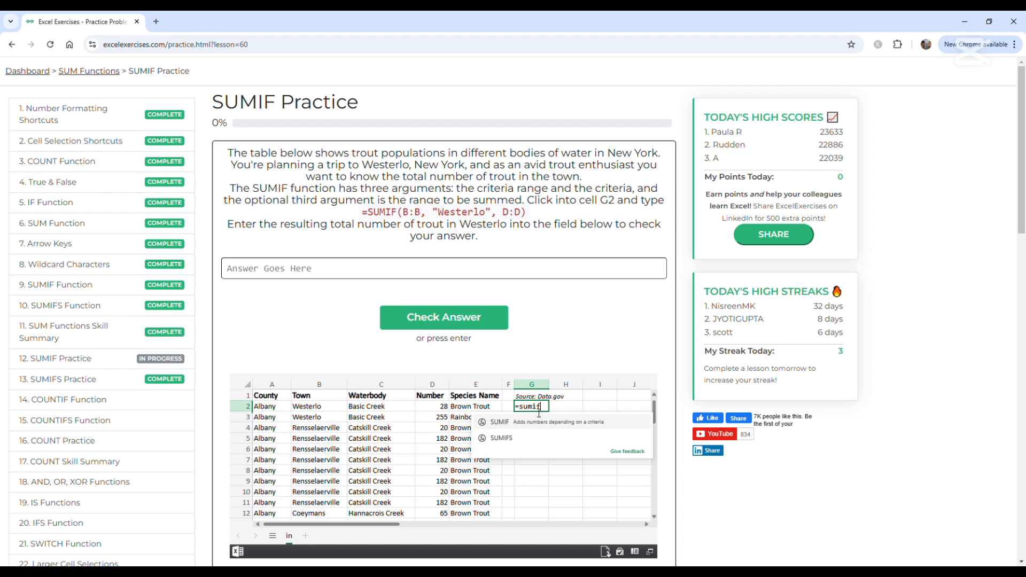
type("(")
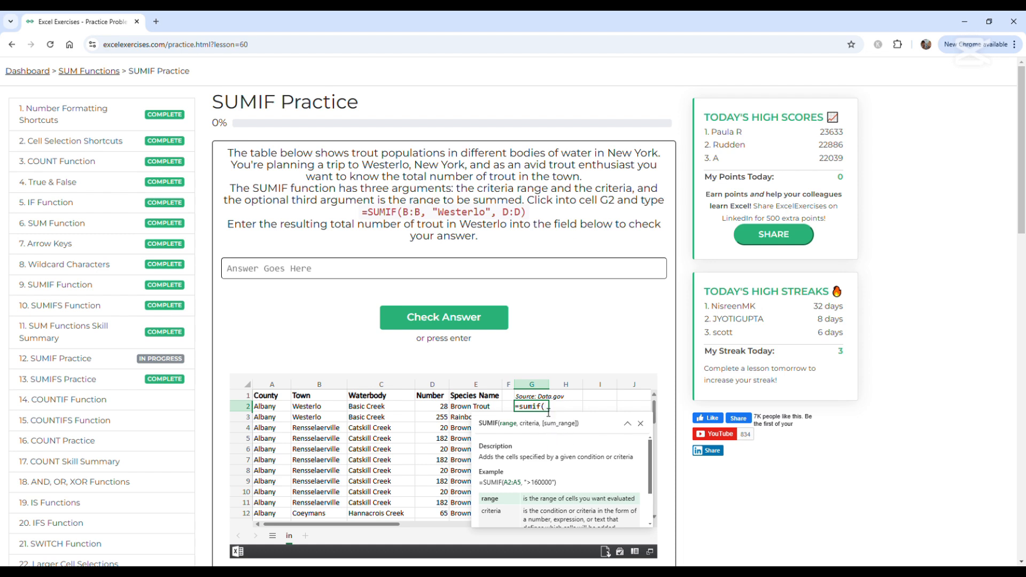
type("B:B")
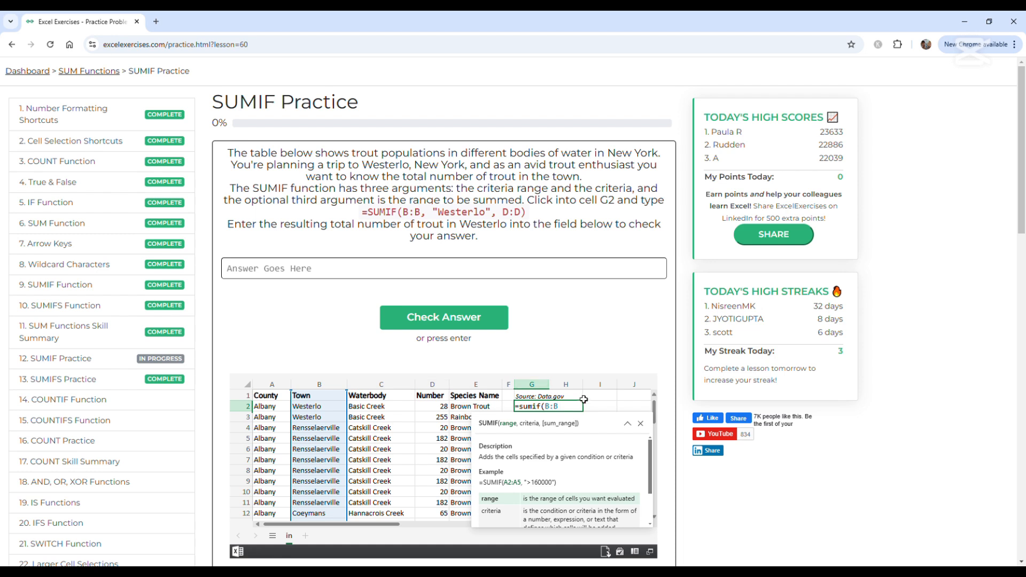
type(",")
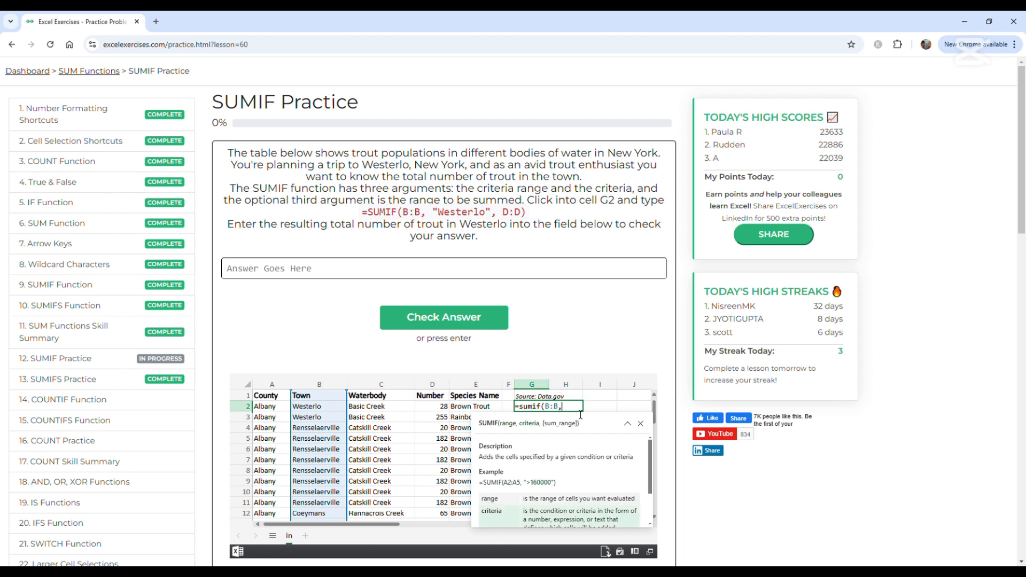
type("\"Westerlo\",")
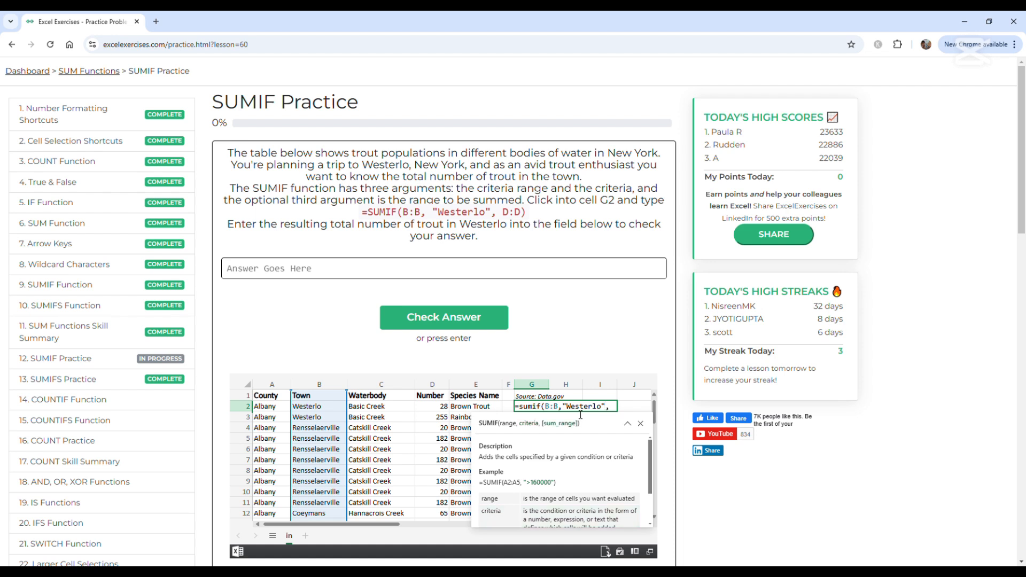
type("D:D")
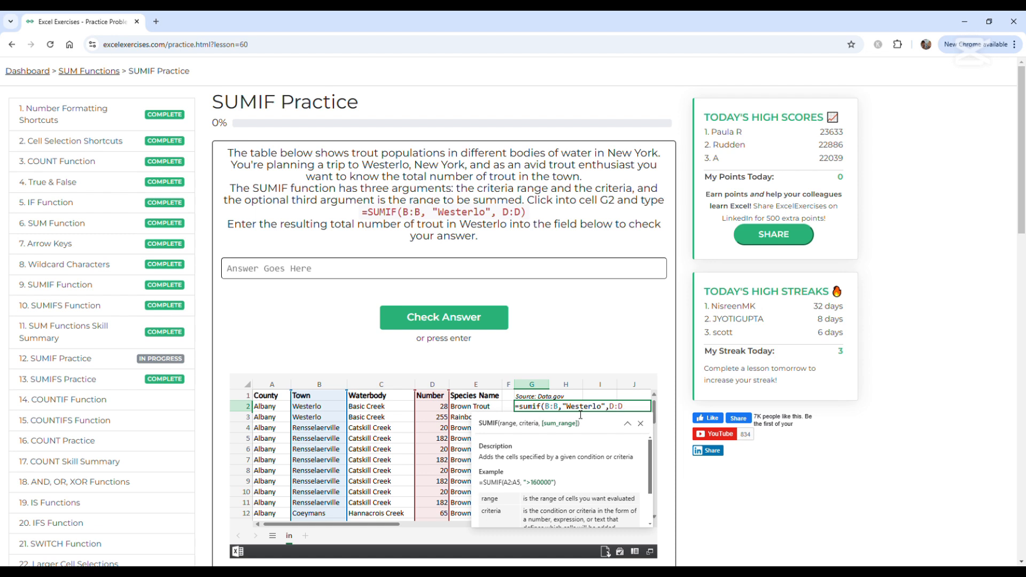
type(")")
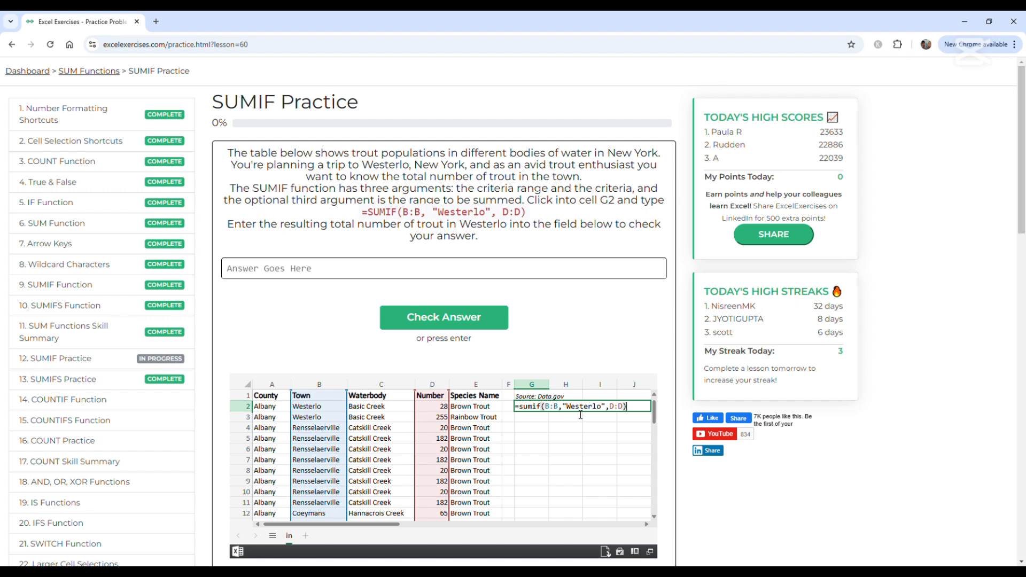
key("Return")
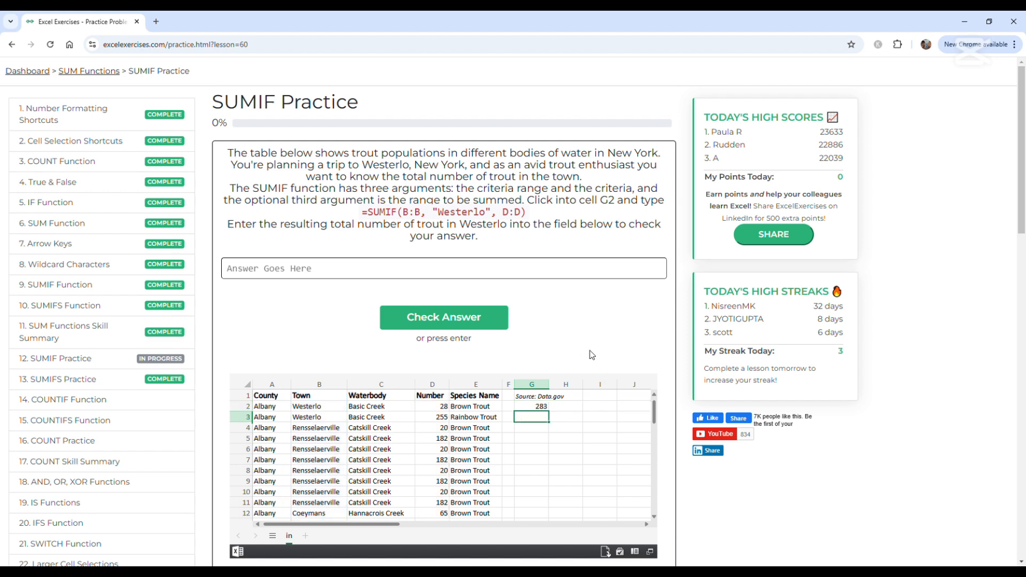
Step: Submit 283 as the answer for the Westerlo trout total and continue to the next question
left_click(464, 267)
type("283")
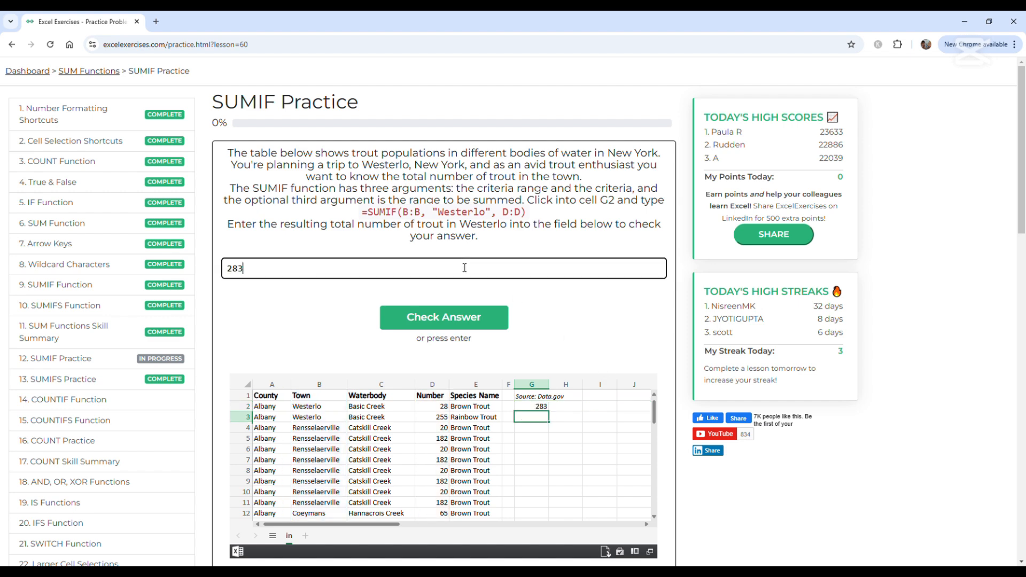
key("Return")
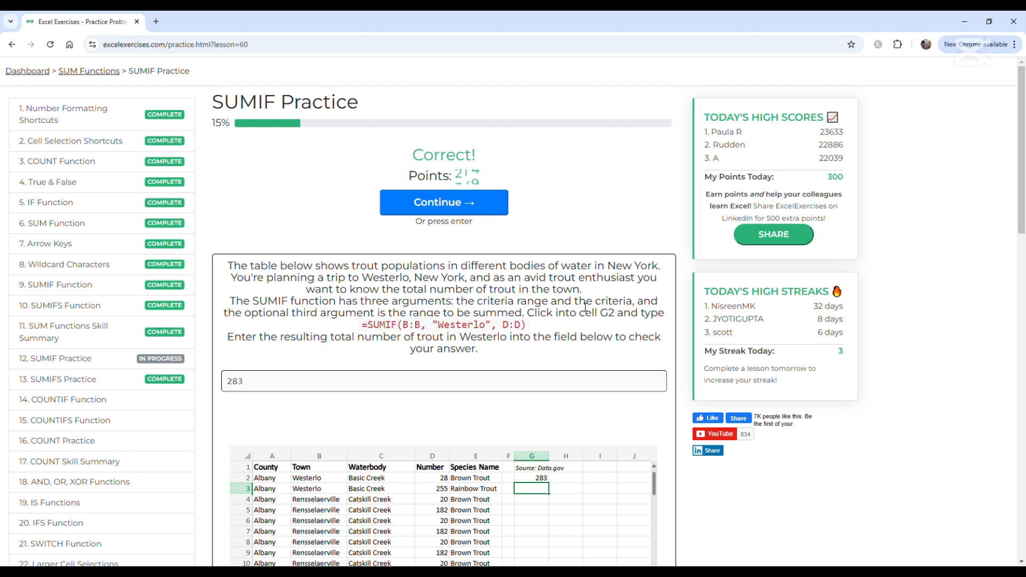
left_click(463, 211)
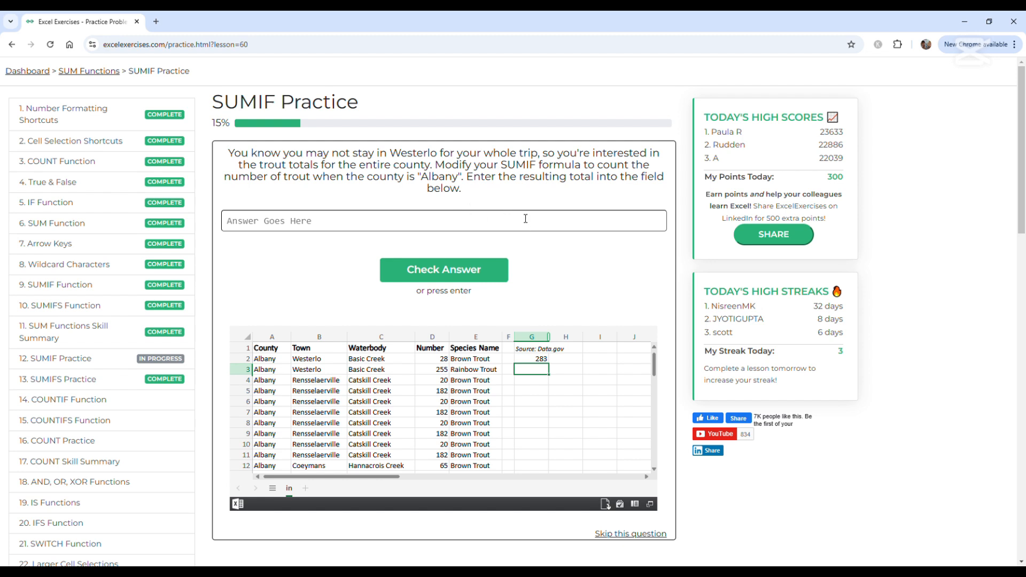
Step: Enter =sumif(A:A,"Albany",D:D) in cell G3 to total the trout in Albany county
double_click(540, 373)
type("=sumif")
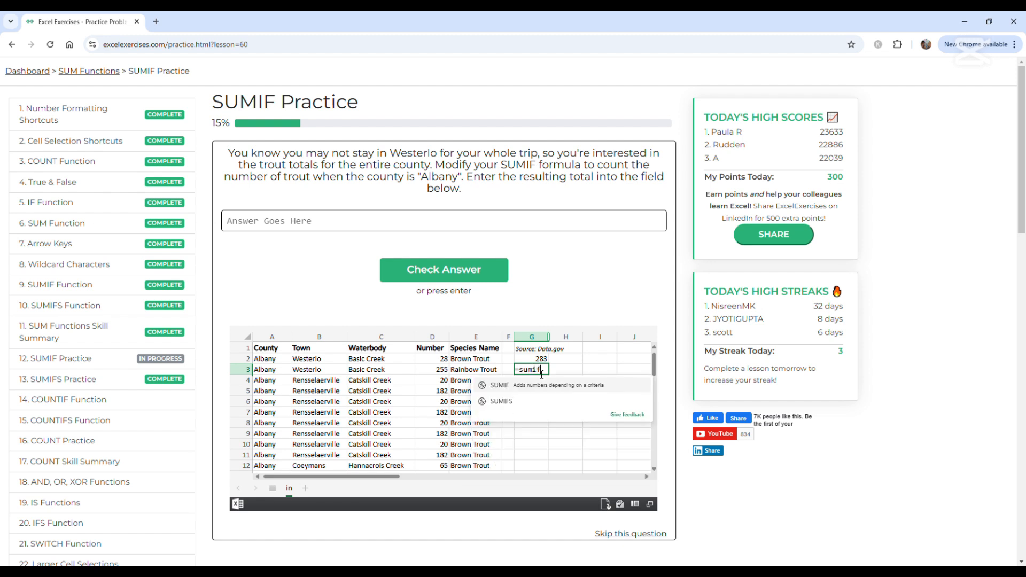
type("(")
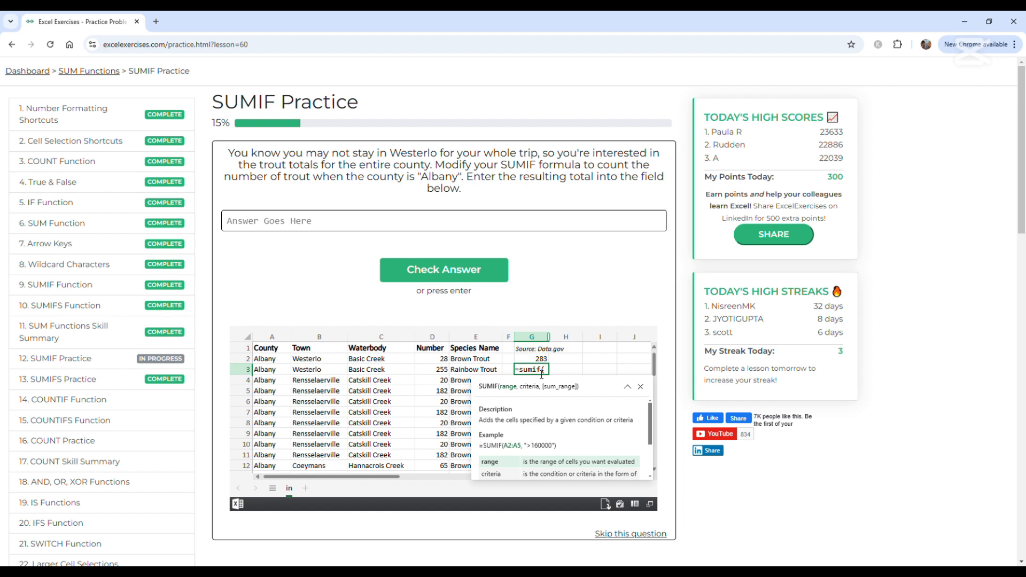
type("A:A")
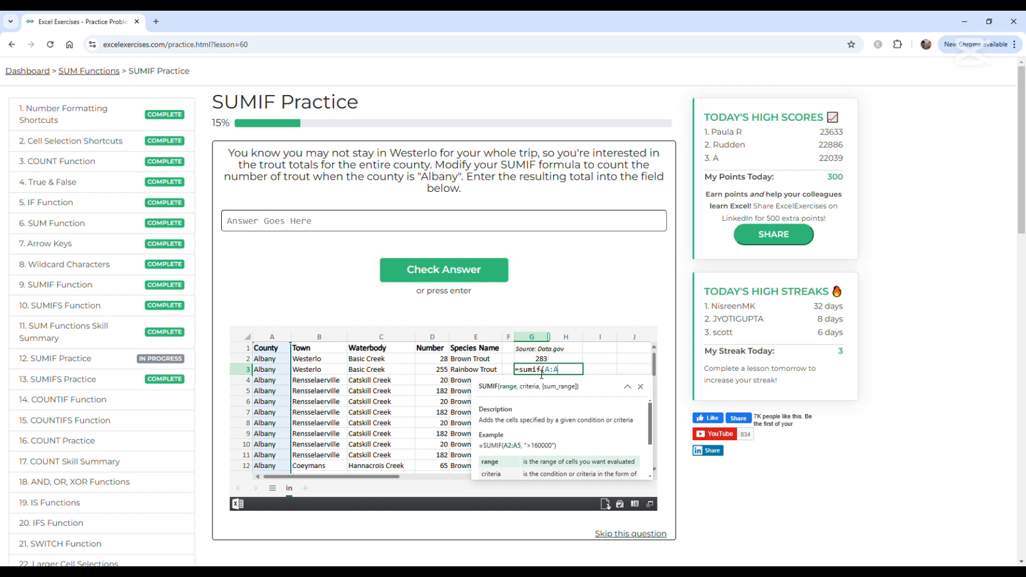
type(",")
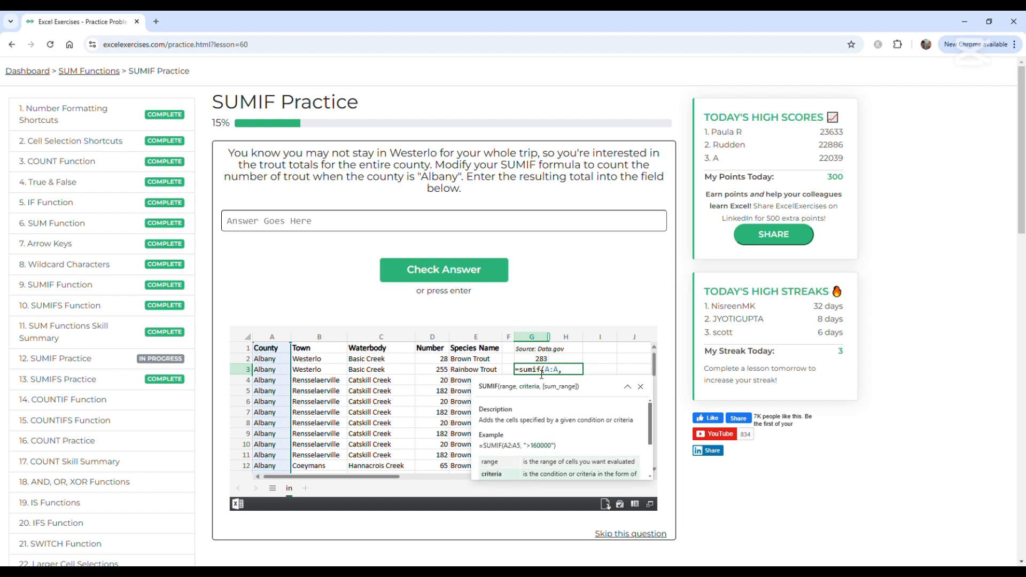
type("\"al")
key("BackSpace")
key("BackSpace")
type("Al")
type("bany")
type(",")
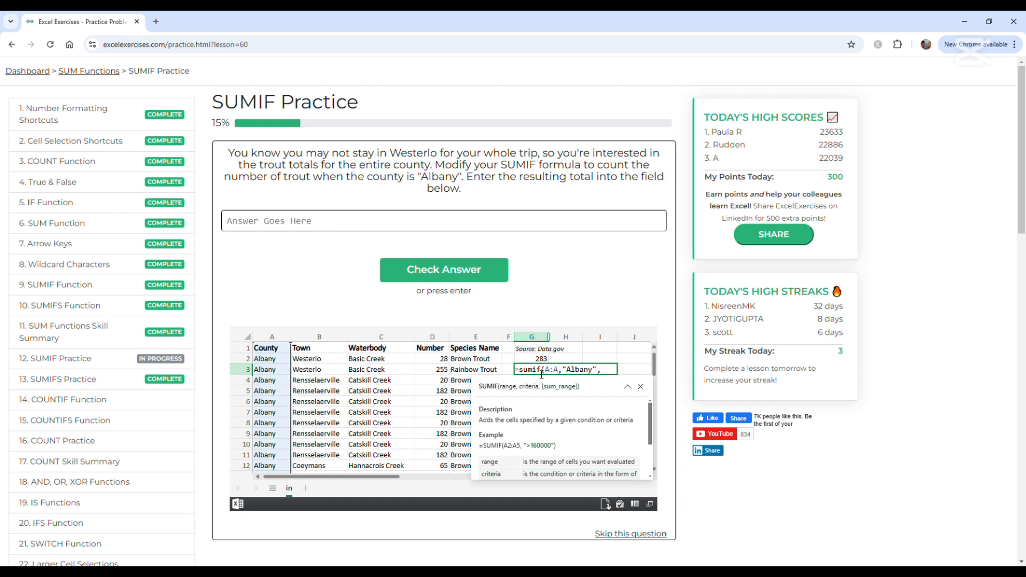
type("D:D")
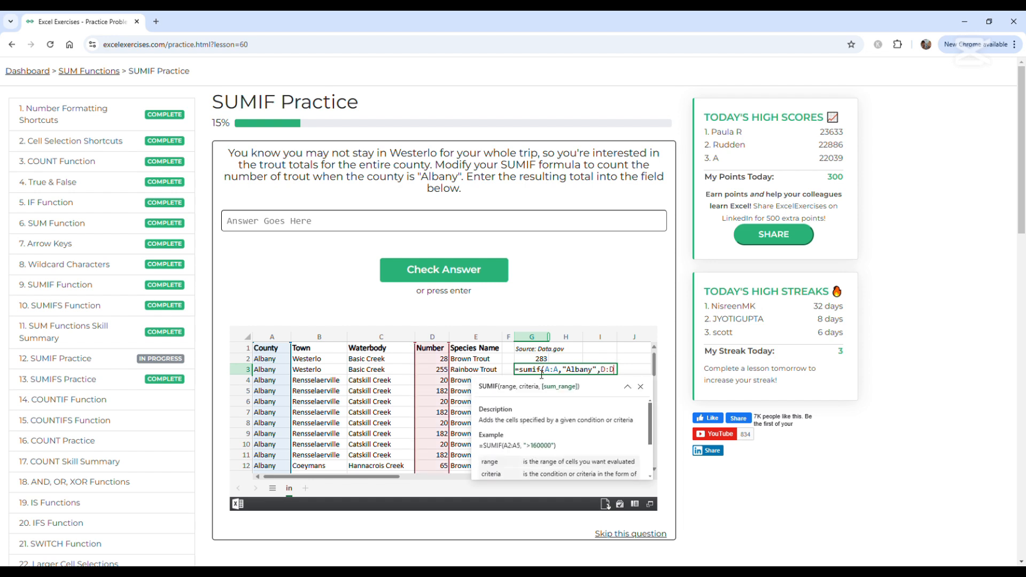
type(")")
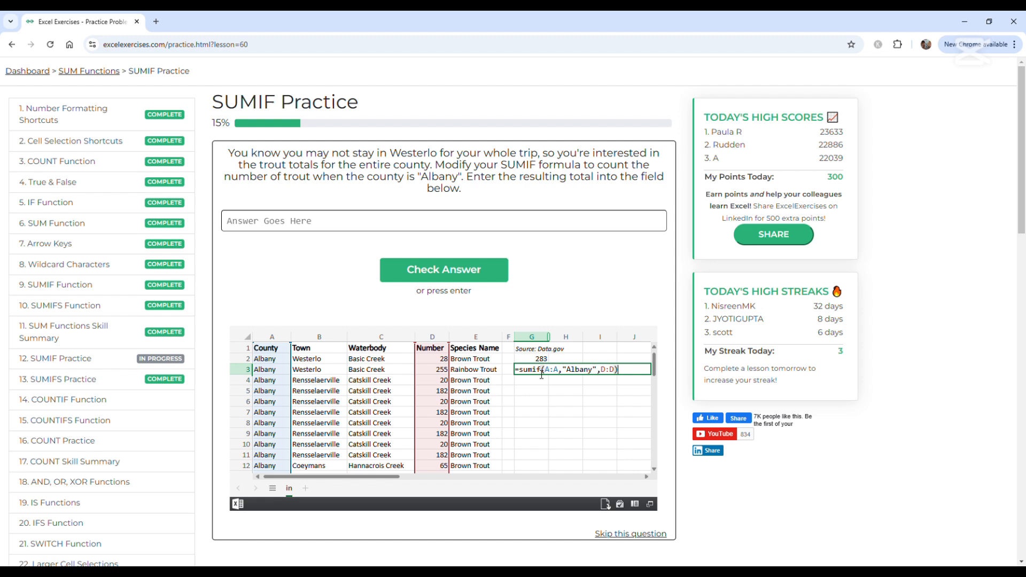
key("Return")
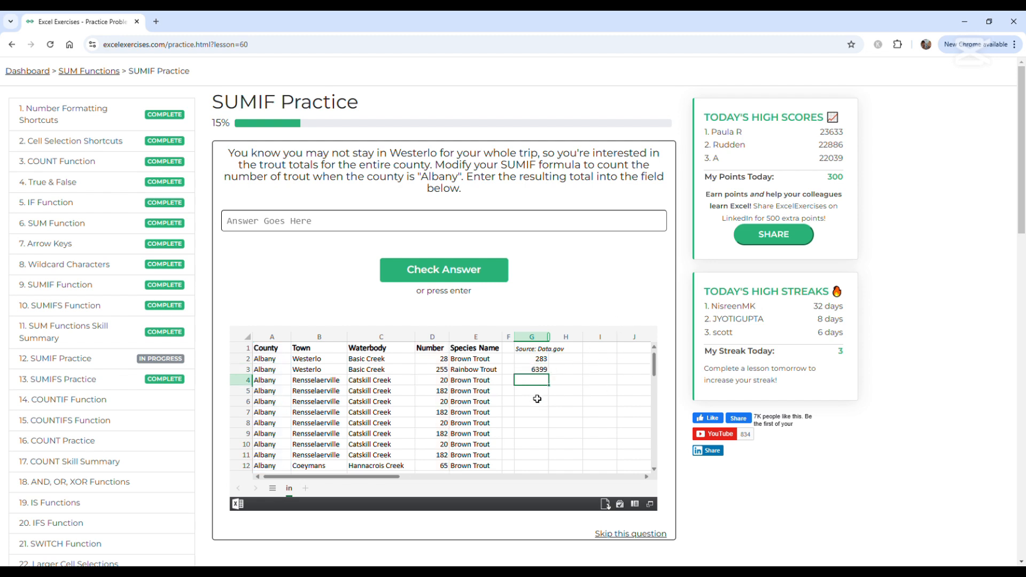
Step: Submit 6399 as the answer for the Albany county trout total and continue to the next question
left_click(461, 227)
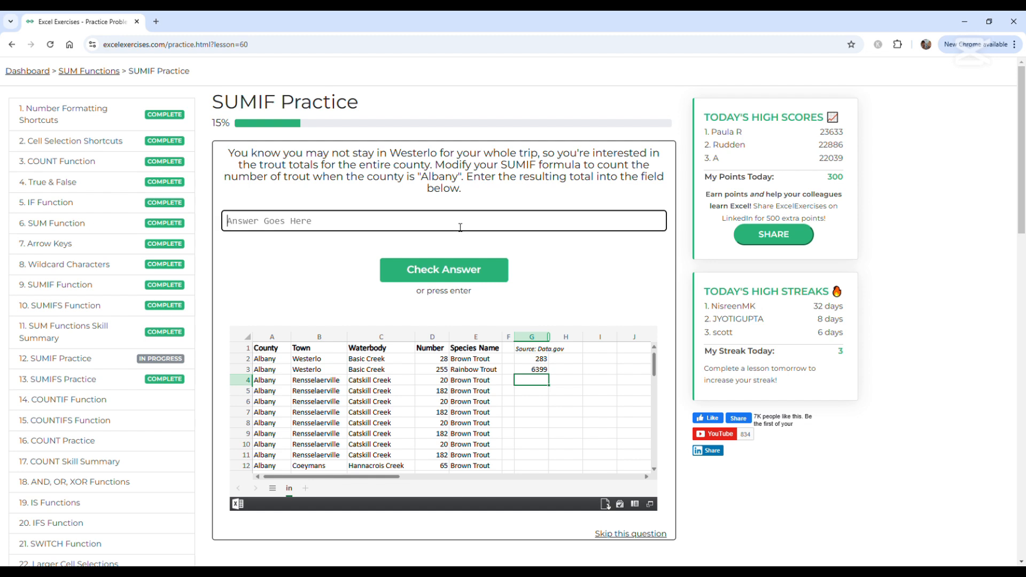
type("6399")
key("Return")
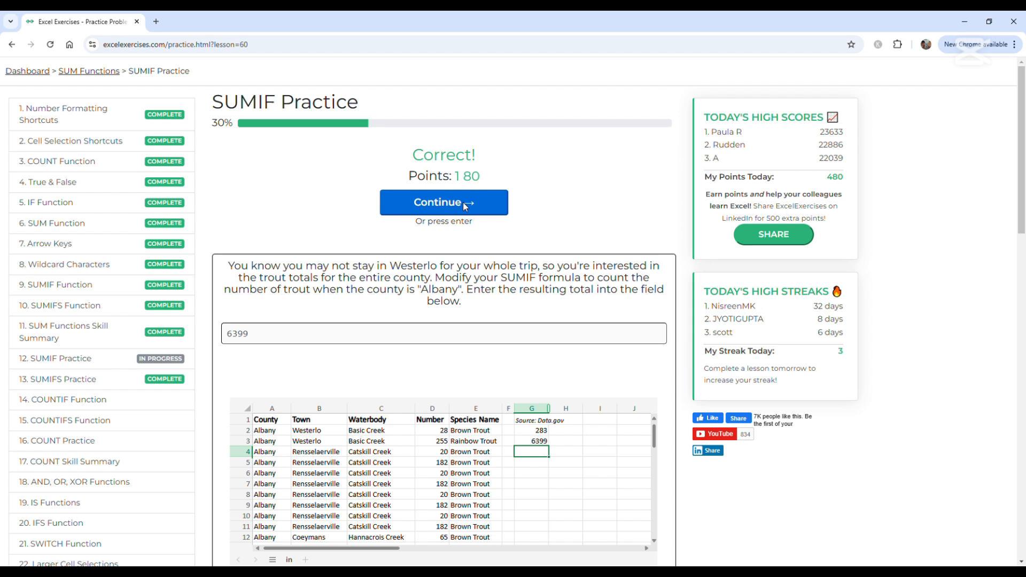
left_click(465, 206)
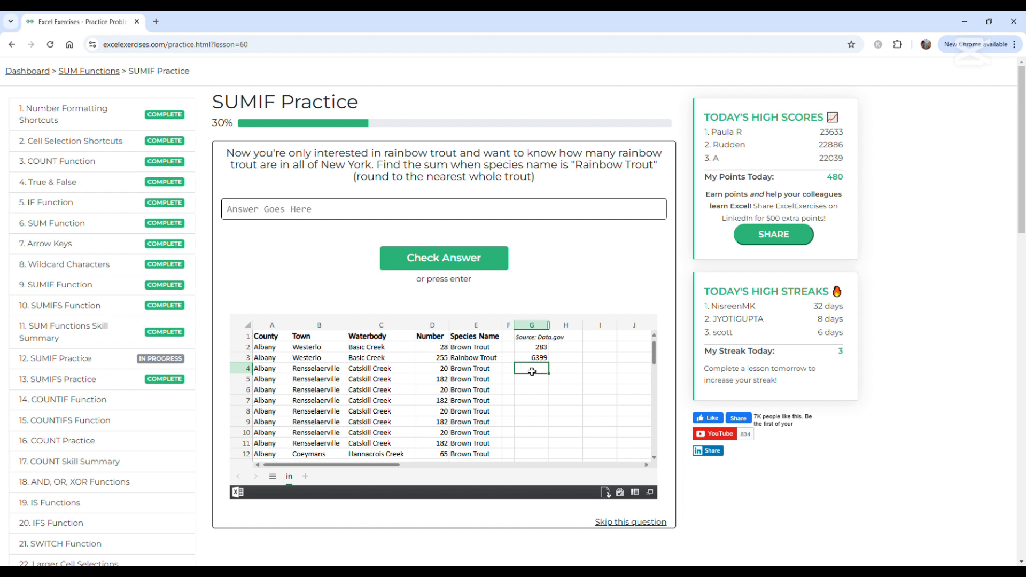
Step: Enter =sumif(E:E,"Rainbow Trout",D:D) in cell G4 to total all rainbow trout in New York
type("=su")
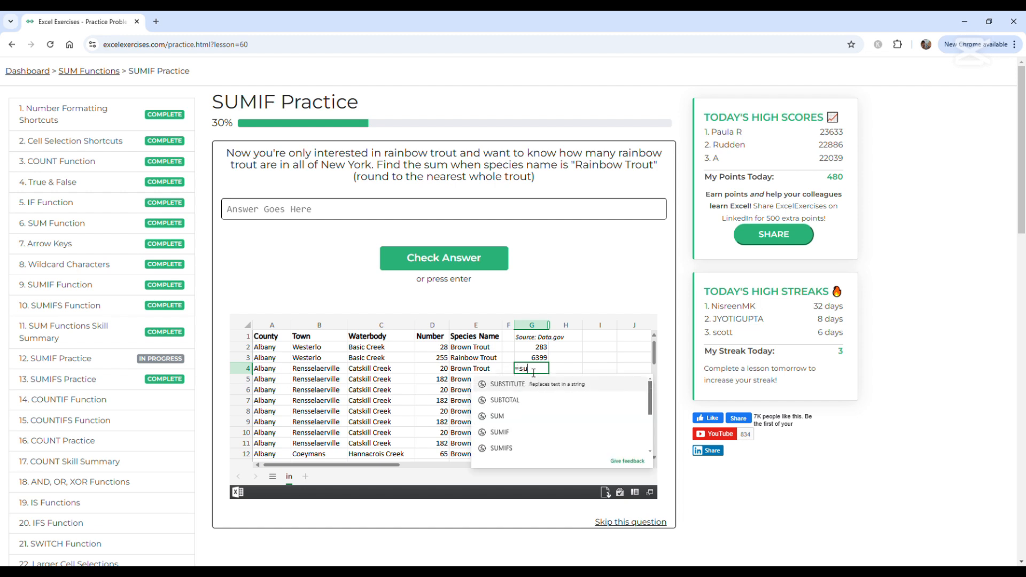
type("mif")
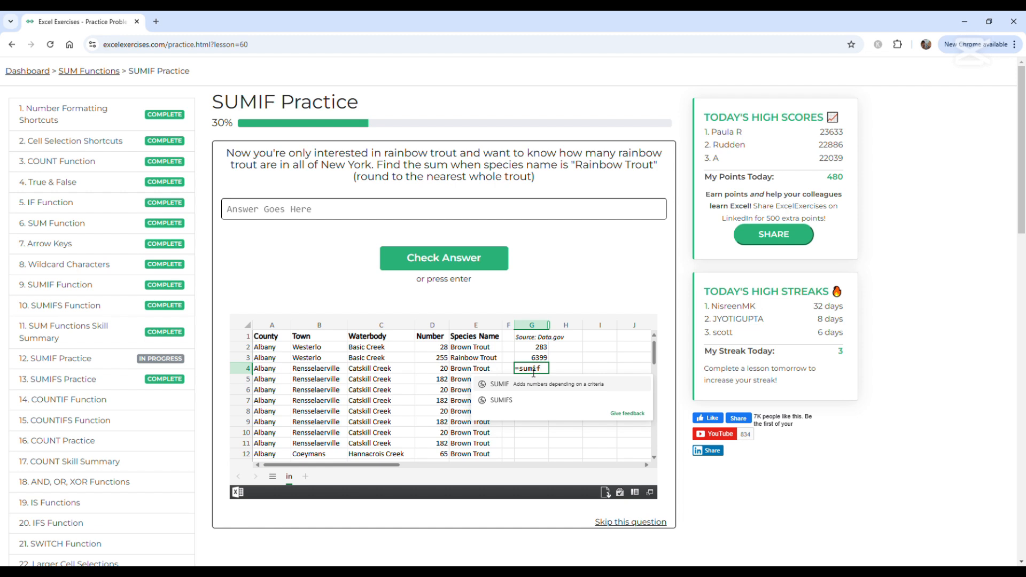
type("(")
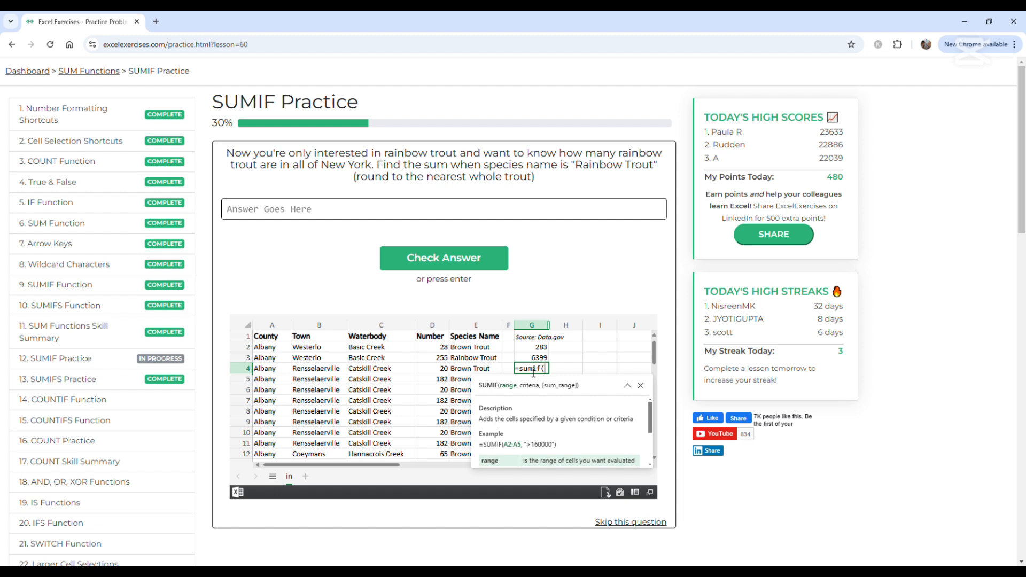
type("E:E")
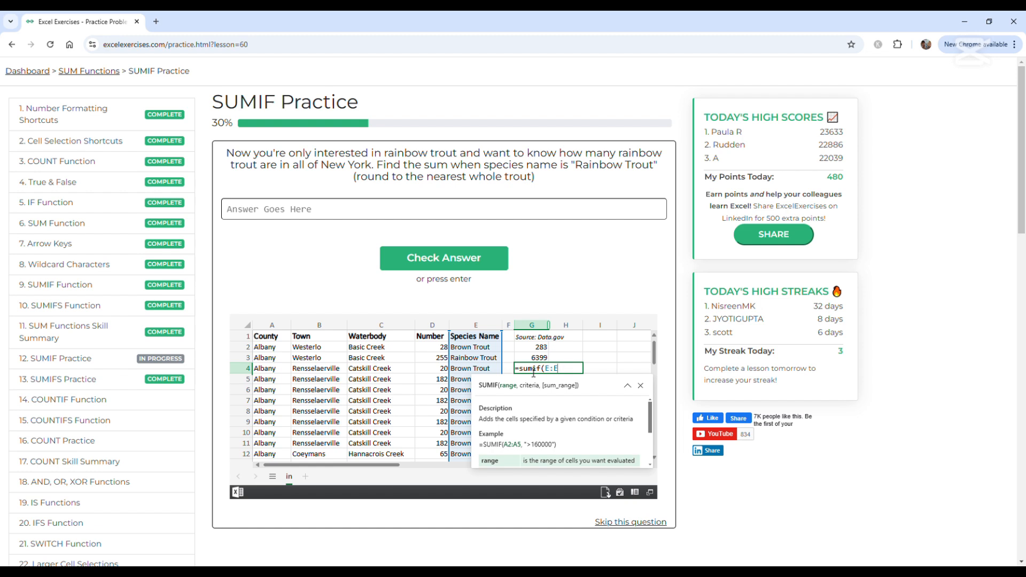
type(",")
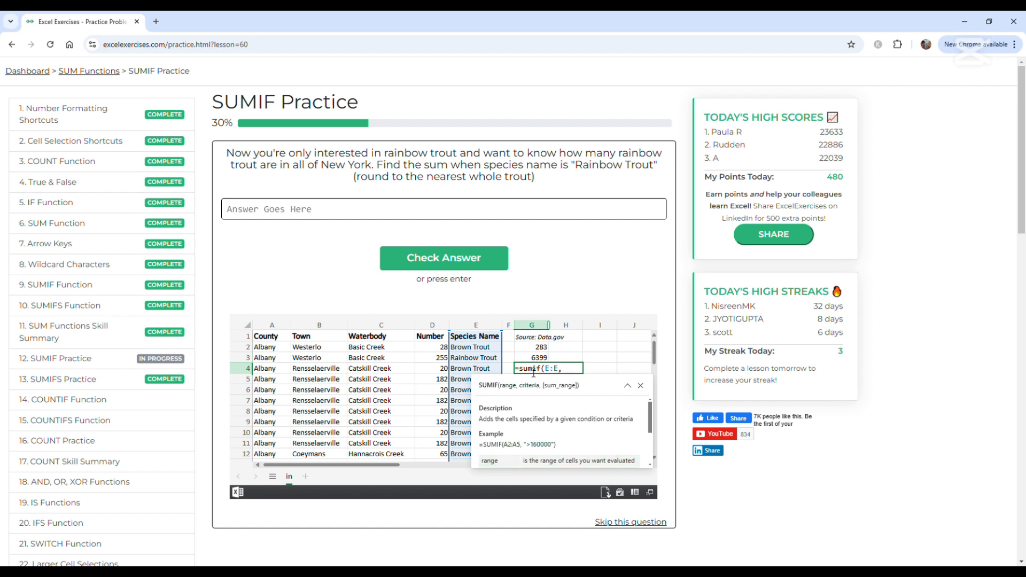
type("\"Rainbow Trout\"")
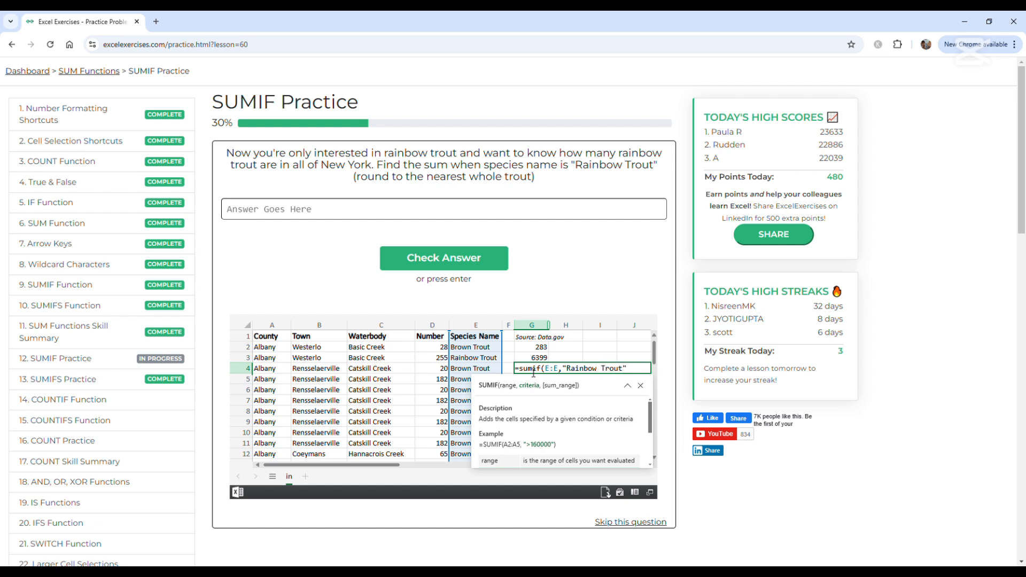
type(",")
type("D:D")
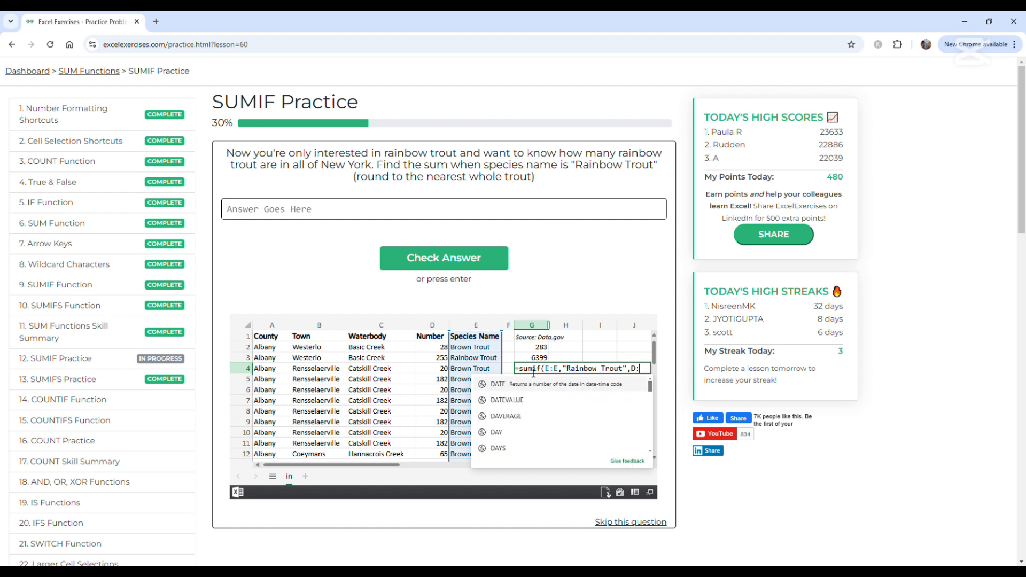
type(")")
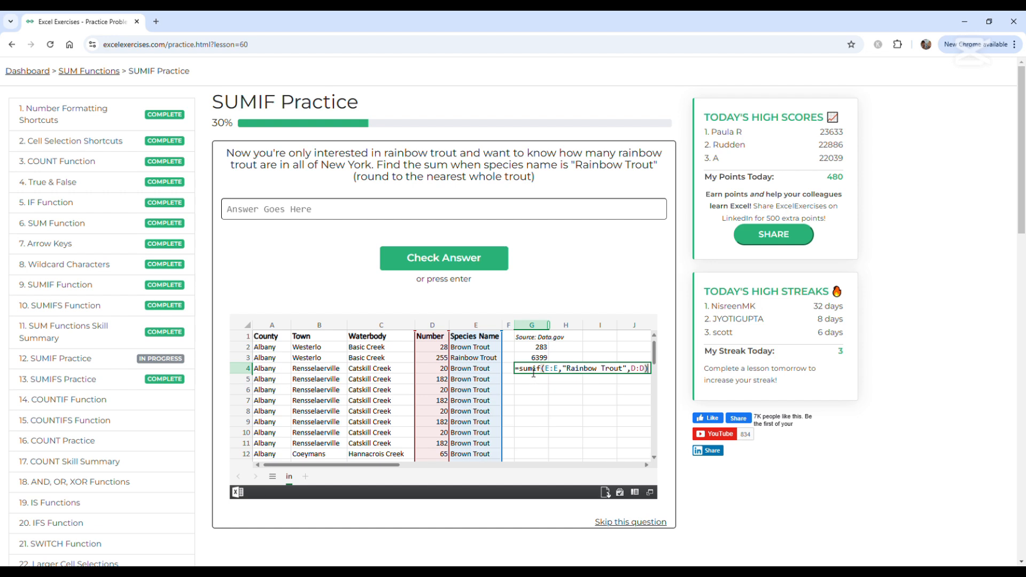
key("Return")
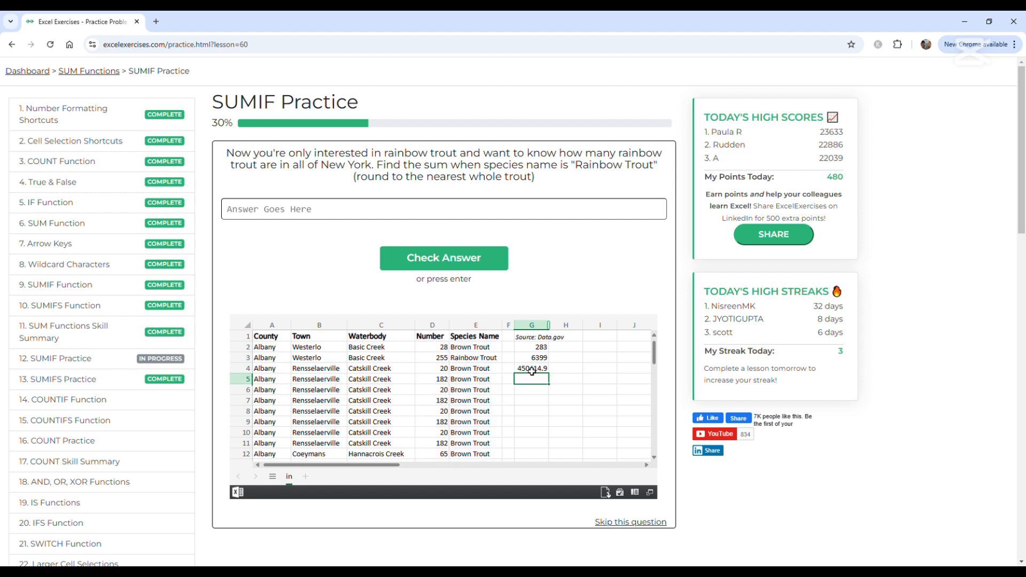
Step: Submit the rainbow trout total rounded to the whole number 450415 and continue to the next question
left_click(442, 211)
type("45")
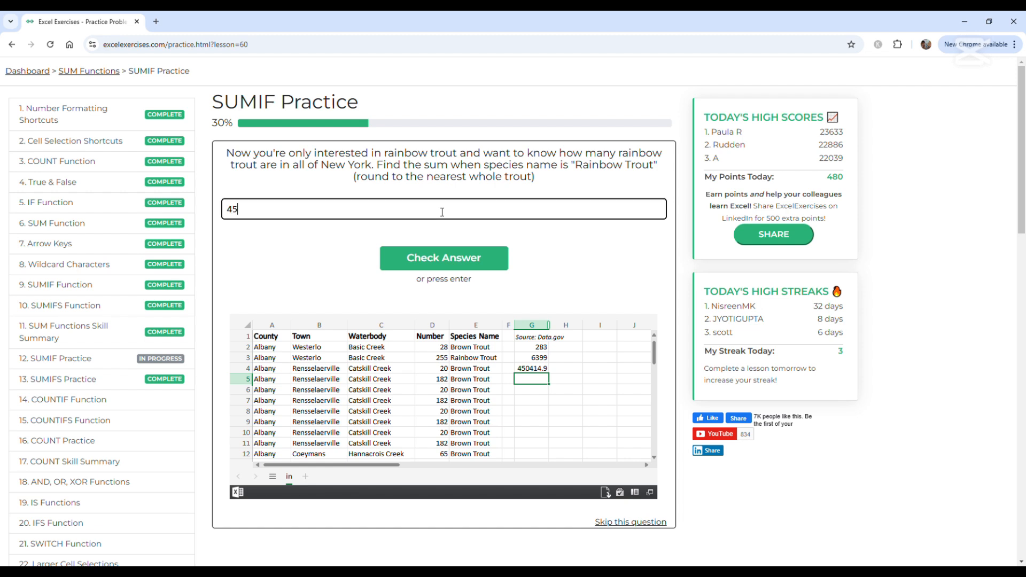
type("0415")
key("Return")
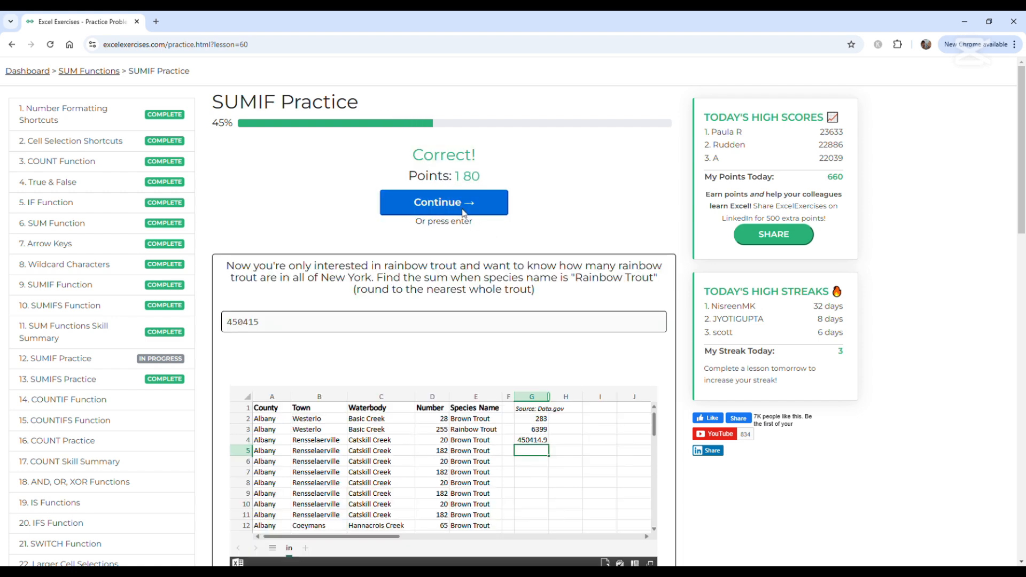
left_click(463, 212)
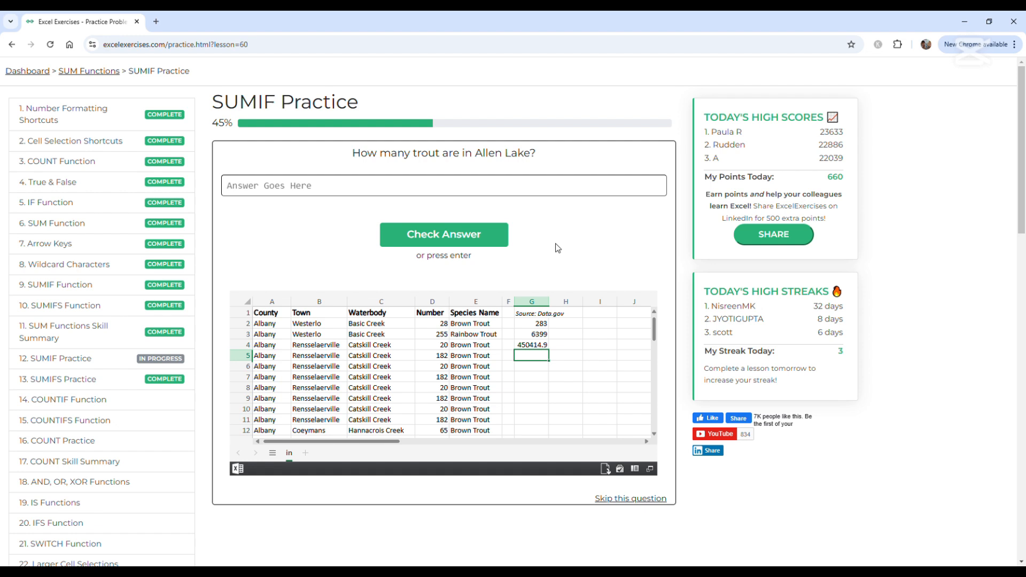
Step: Enter =sumif(C:C,"Allen Lake",D:D) in cell G5 to total the trout in Allen Lake
left_click(504, 194)
left_click(545, 356)
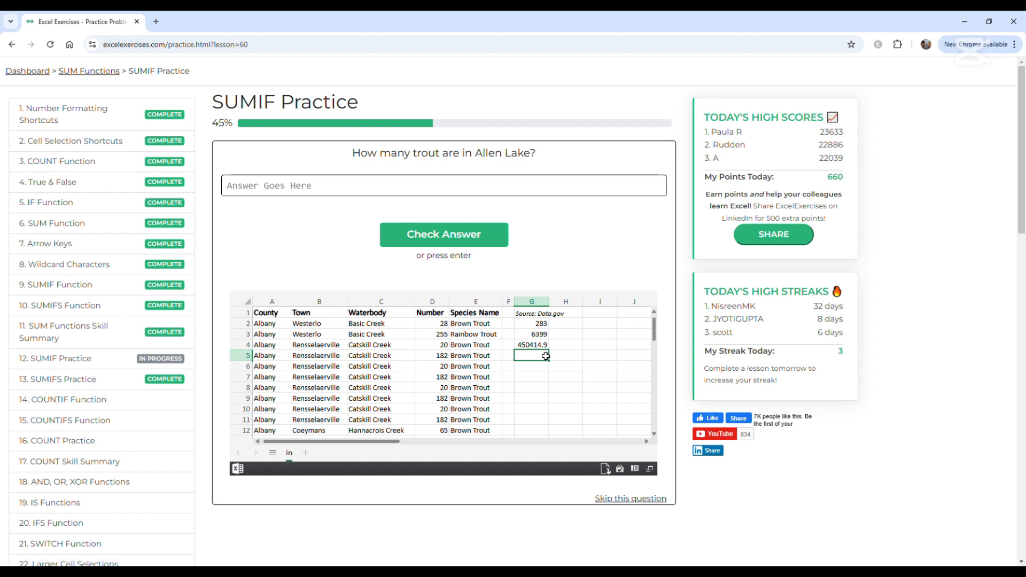
type("=")
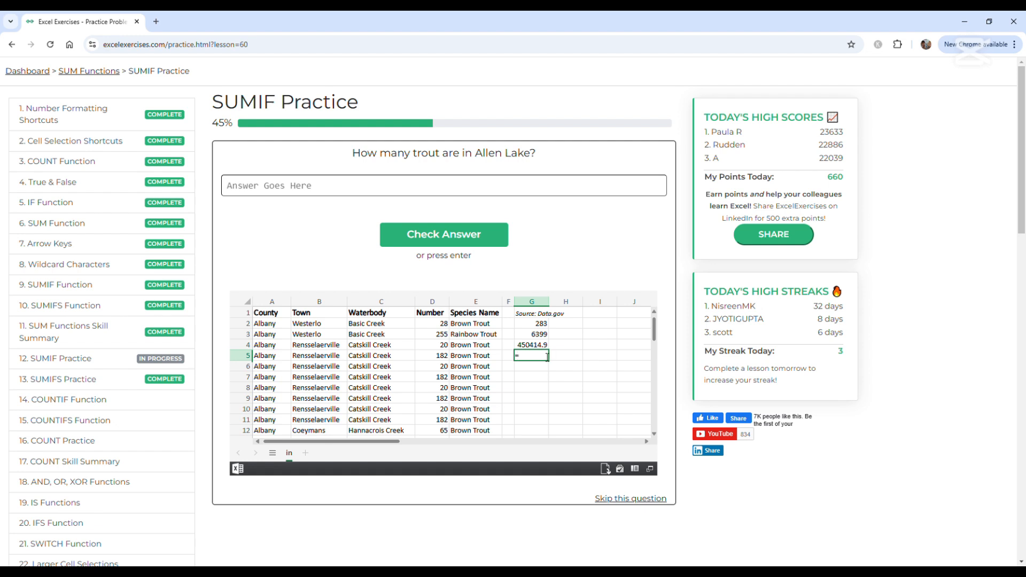
type("sumif(")
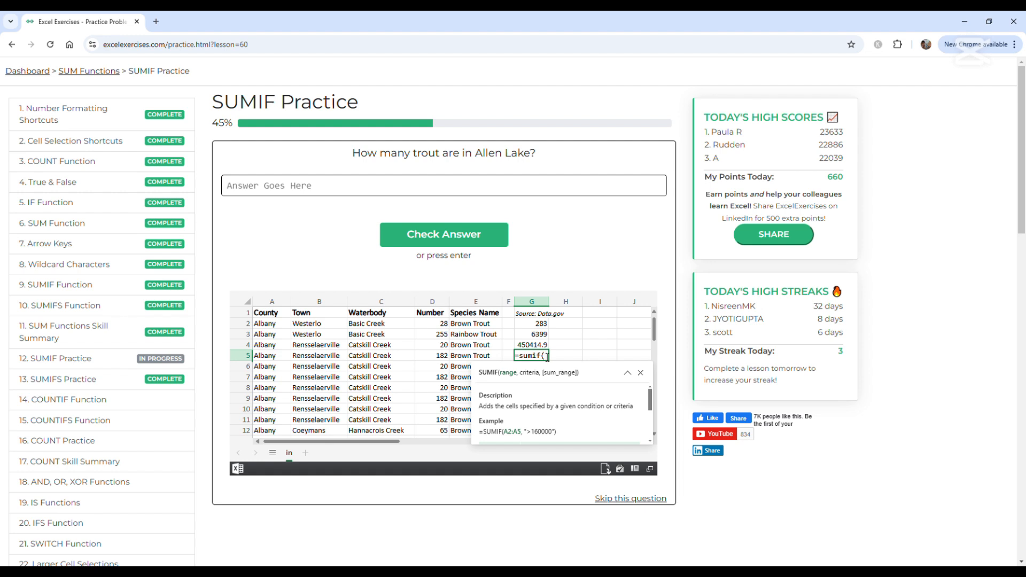
type("C:C")
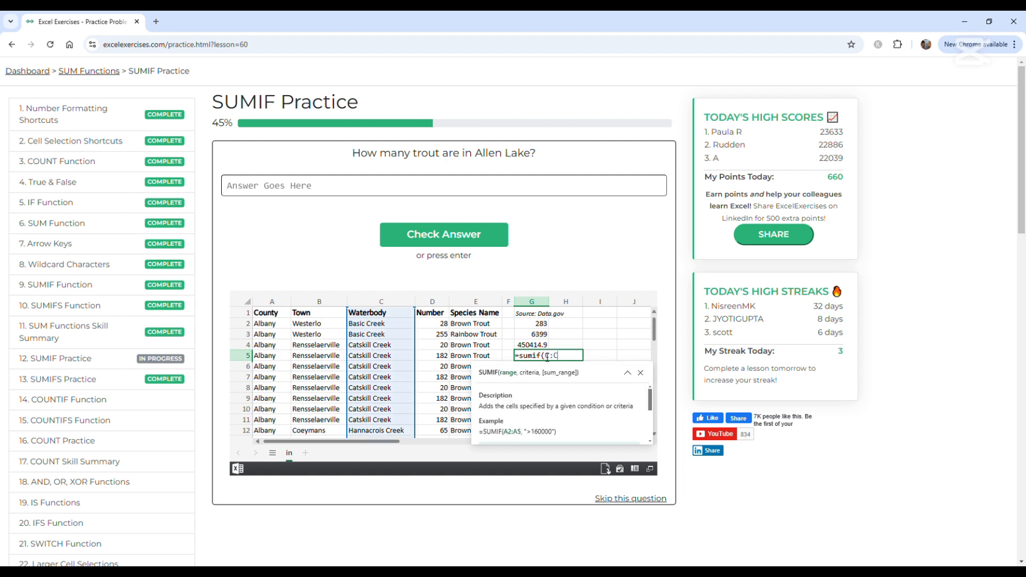
type(",\"Allen Lake")
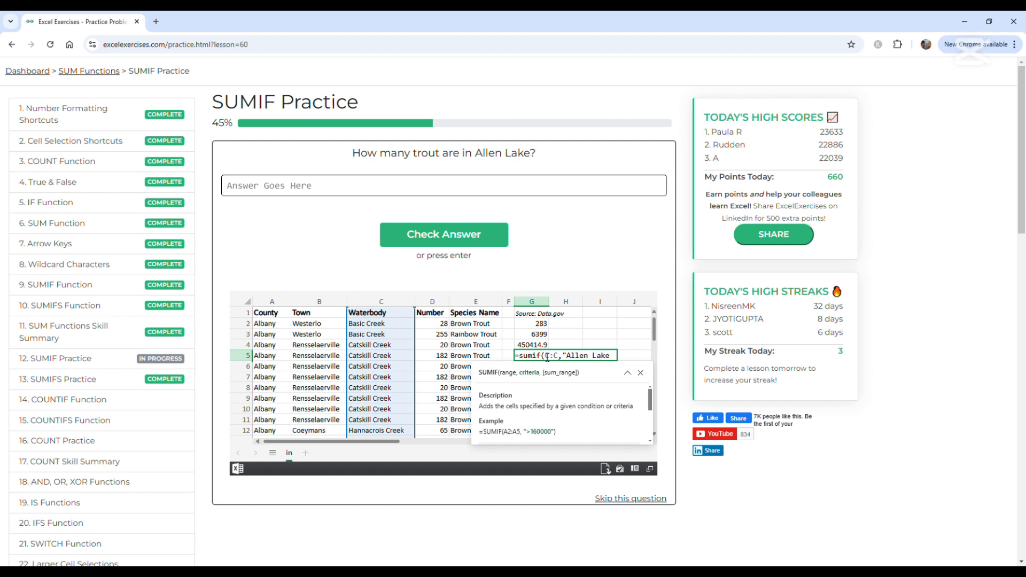
type("\",D:D)")
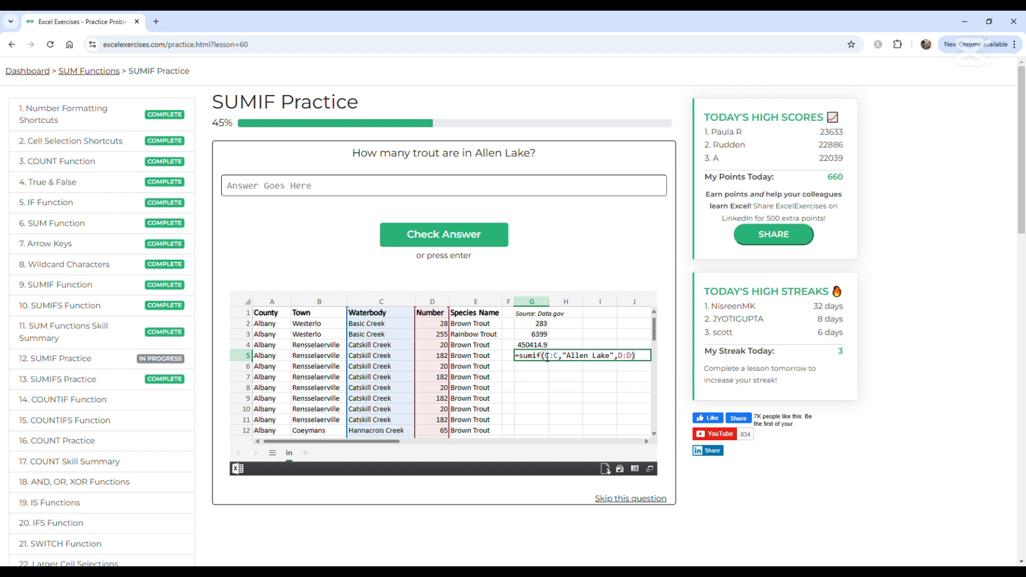
key("Return")
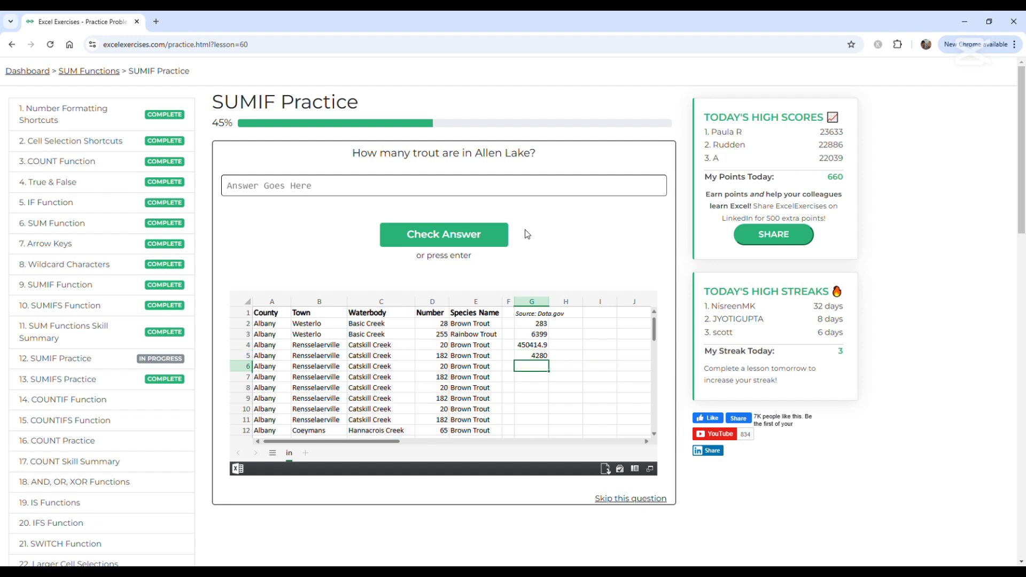
Step: Submit 4280 as the answer for the Allen Lake trout total and continue to the next question
left_click(517, 191)
type("4280")
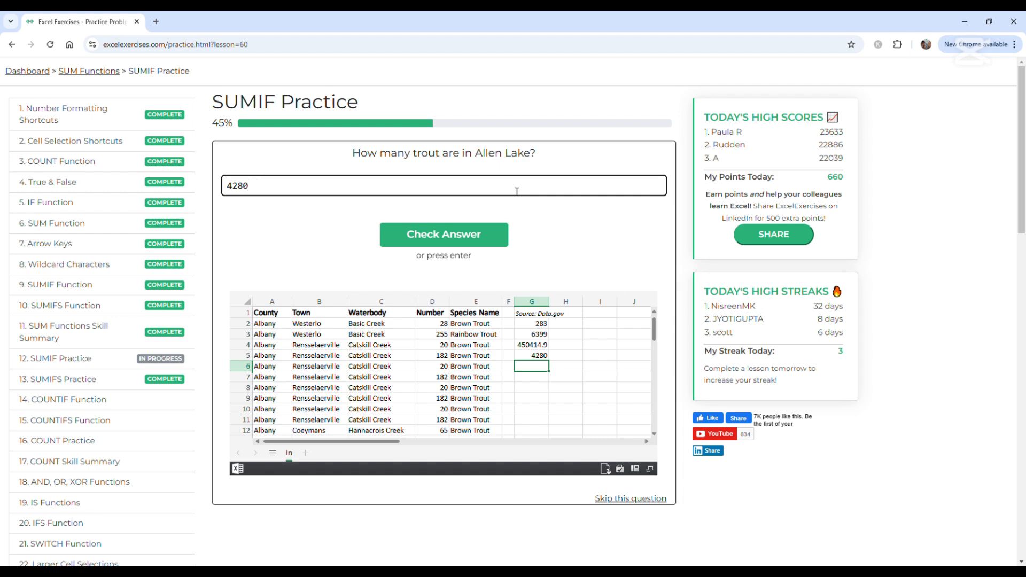
key("Return")
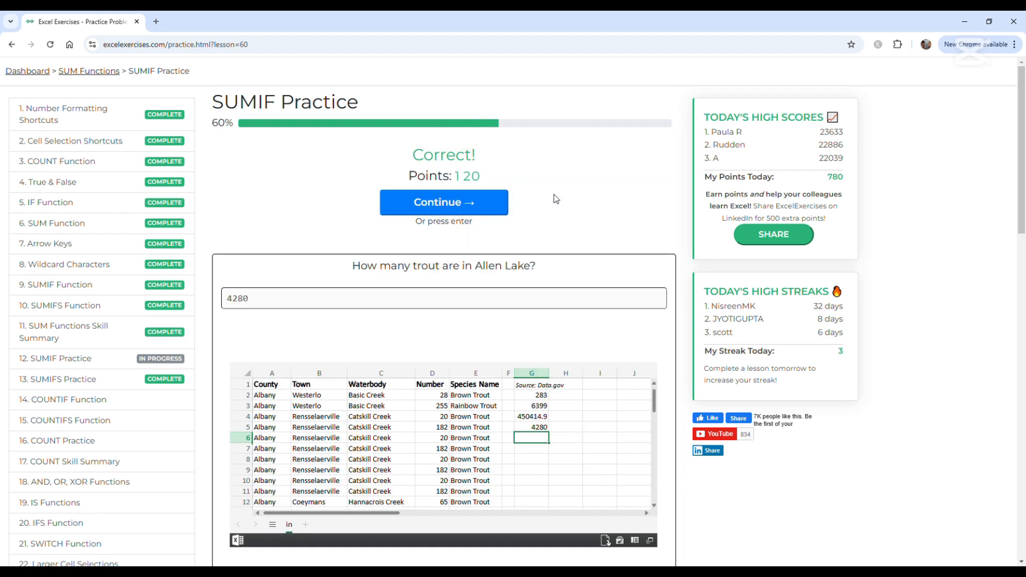
left_click(469, 201)
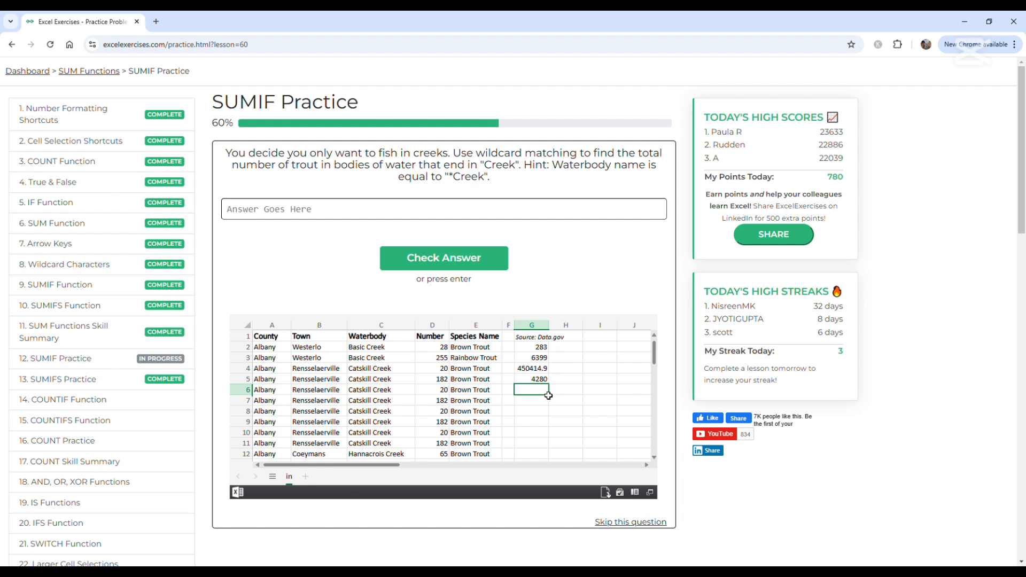
Step: Enter =Sumif(C:C,"*creek",D:D) in cell G6 to total the trout in waterbodies ending in "Creek"
type("=Sumif")
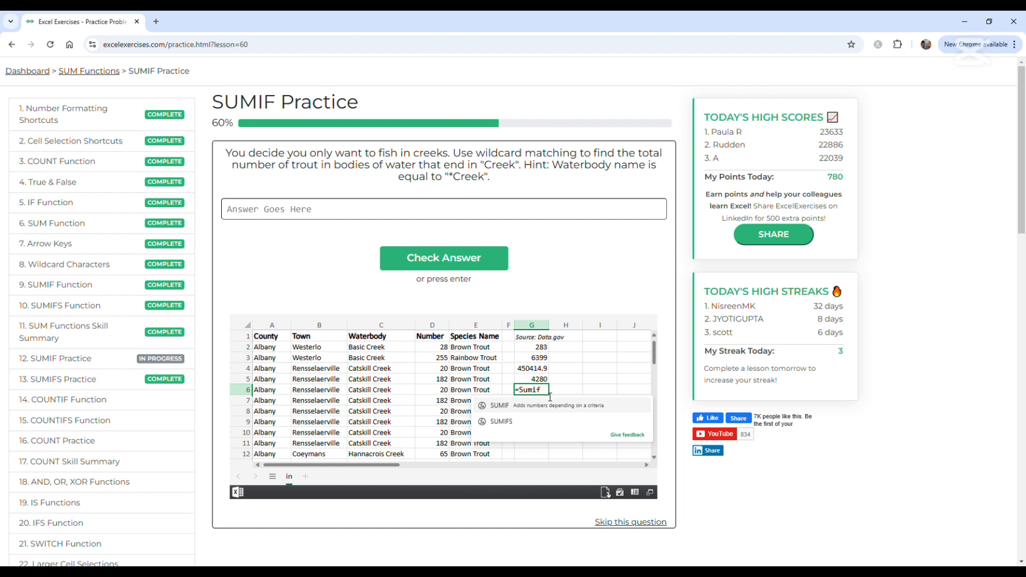
type("(")
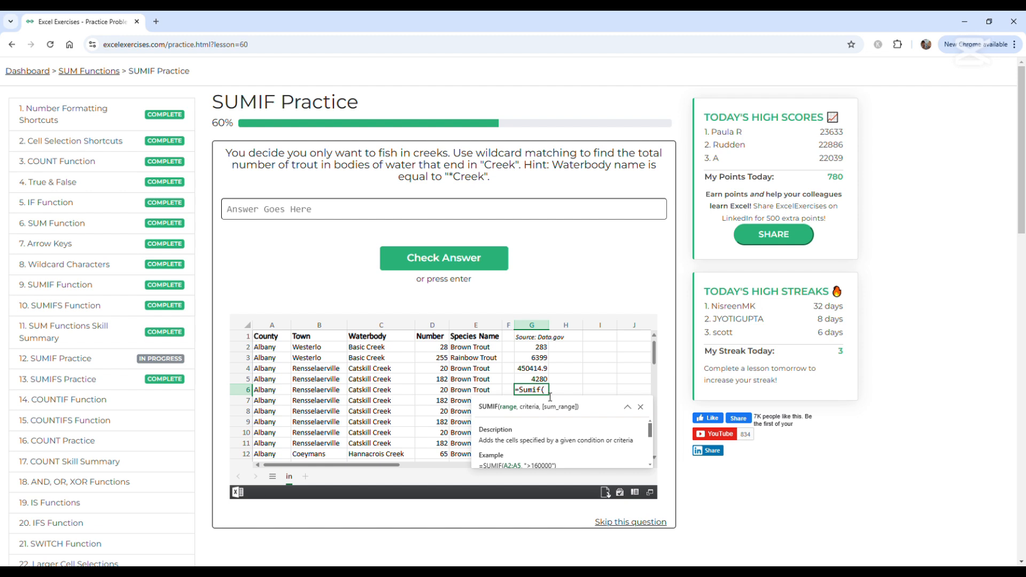
type("C:C")
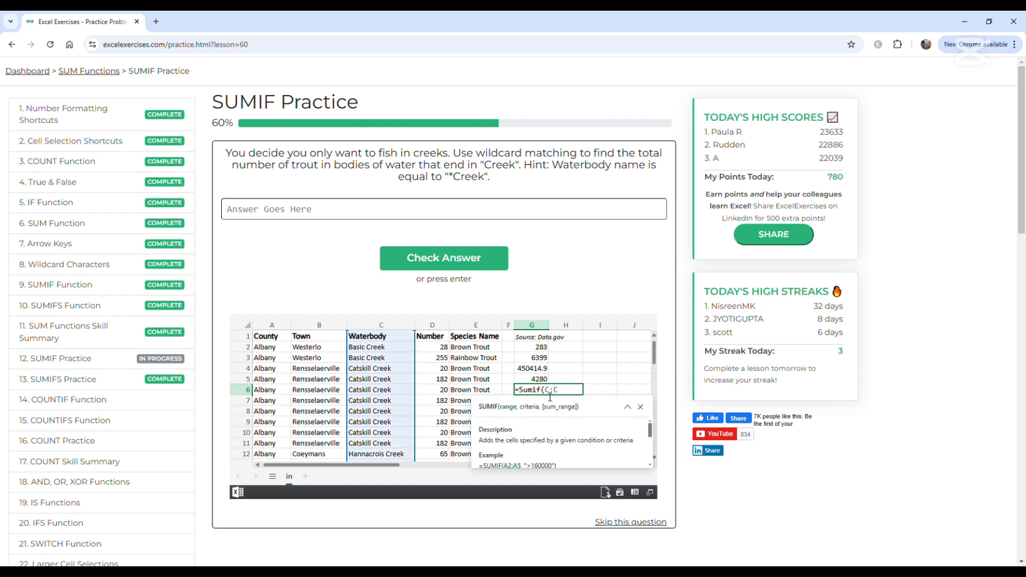
type(",")
type("\"*")
type("reek")
type(",D")
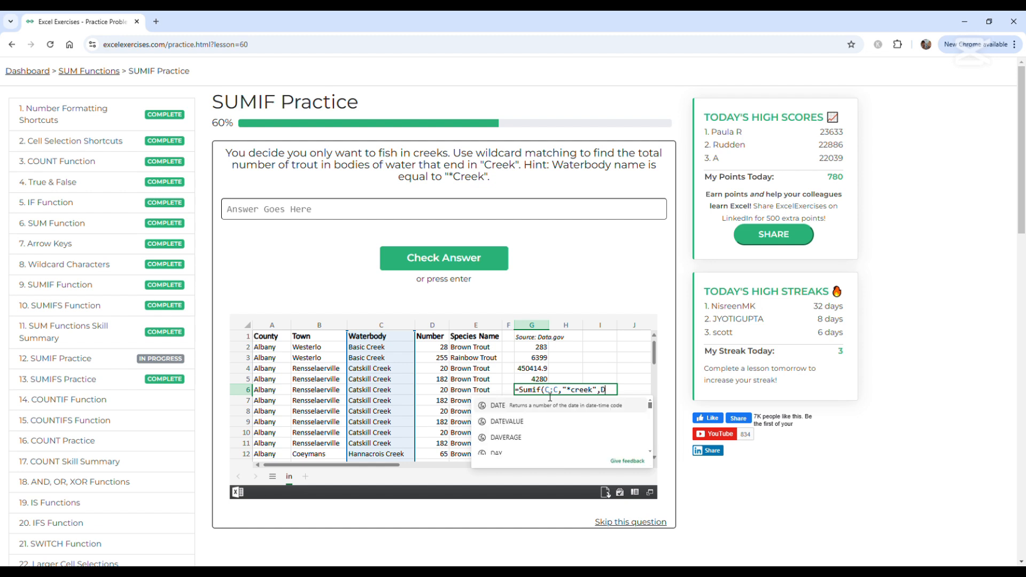
type(":D")
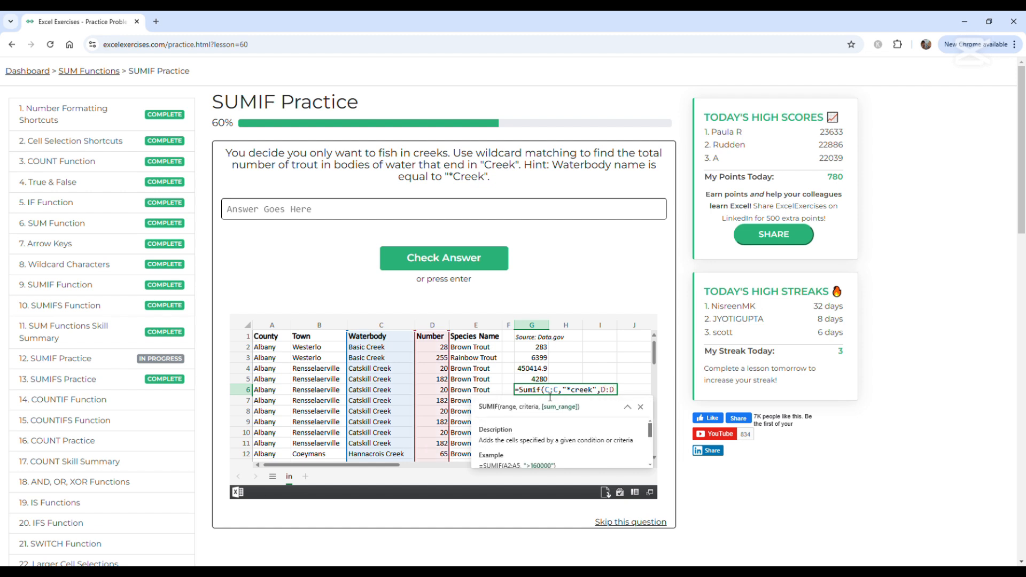
type(")")
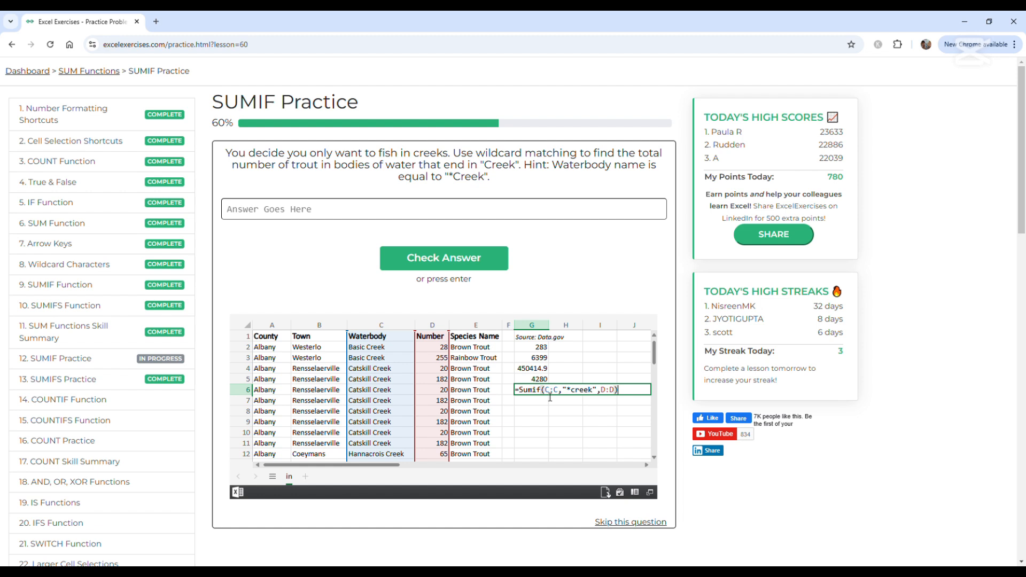
key("Return")
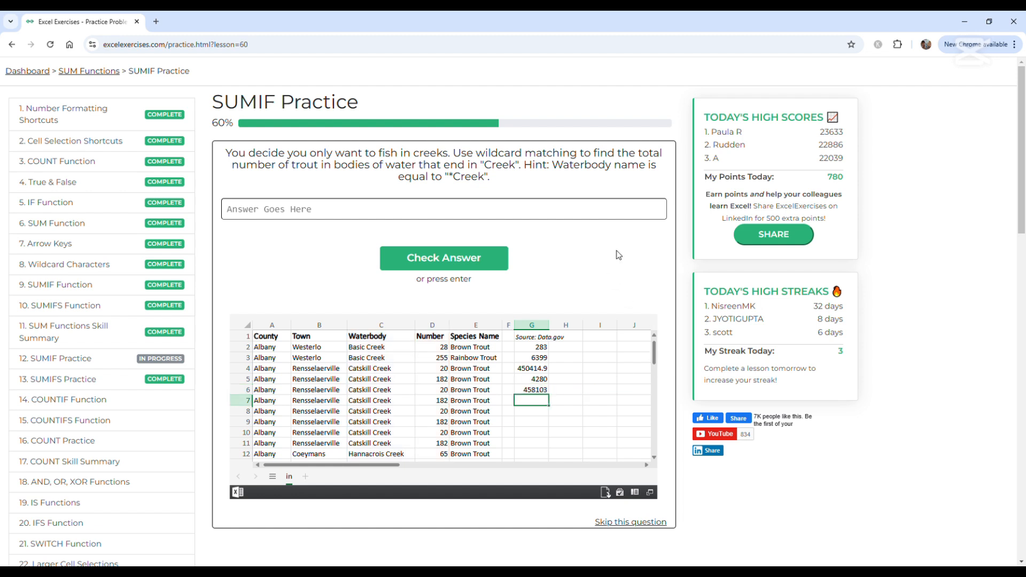
Step: Submit 458103 as the answer for the creek trout total and continue to the next question
left_click(543, 219)
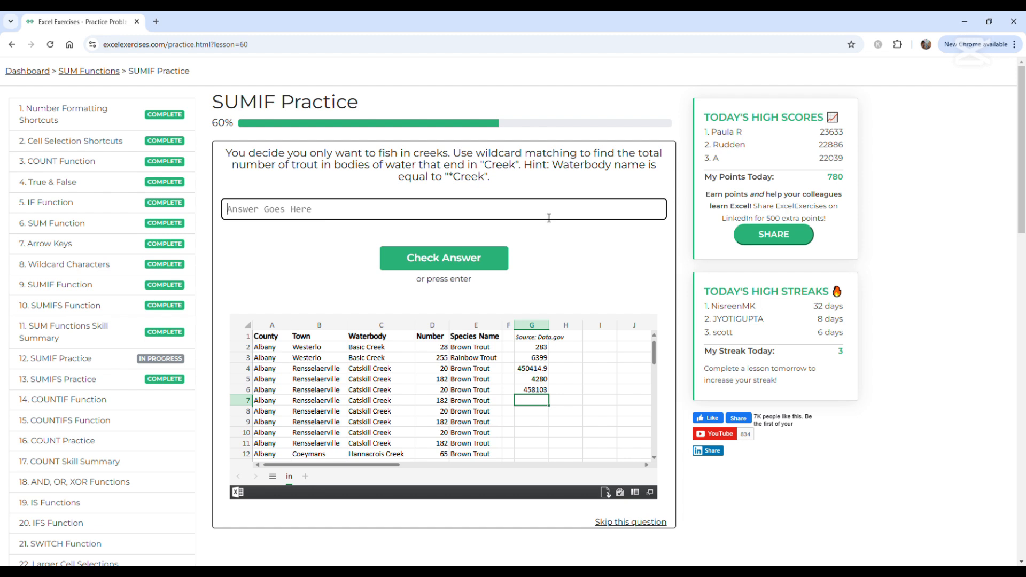
type("458103")
key("Return")
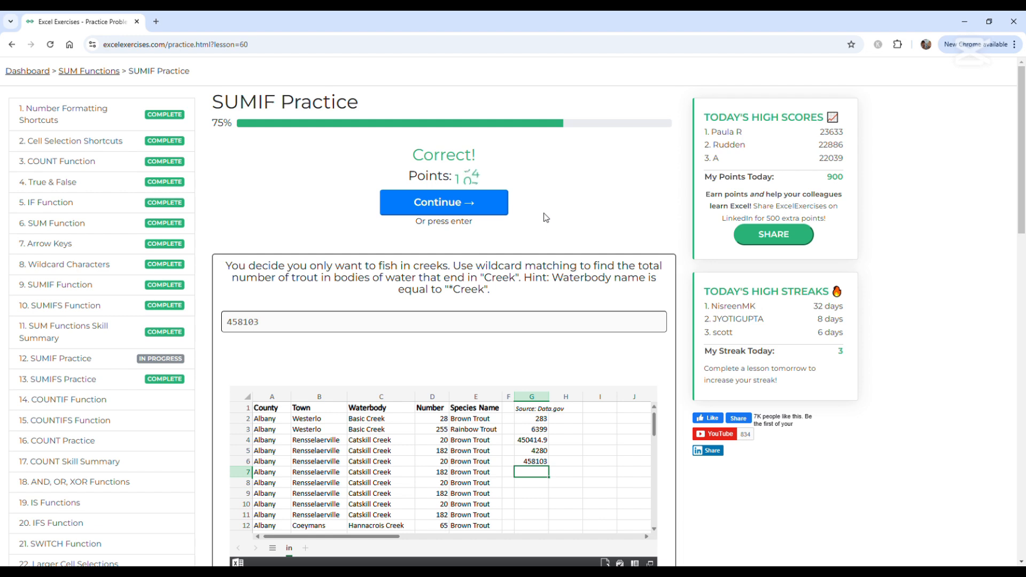
left_click(456, 213)
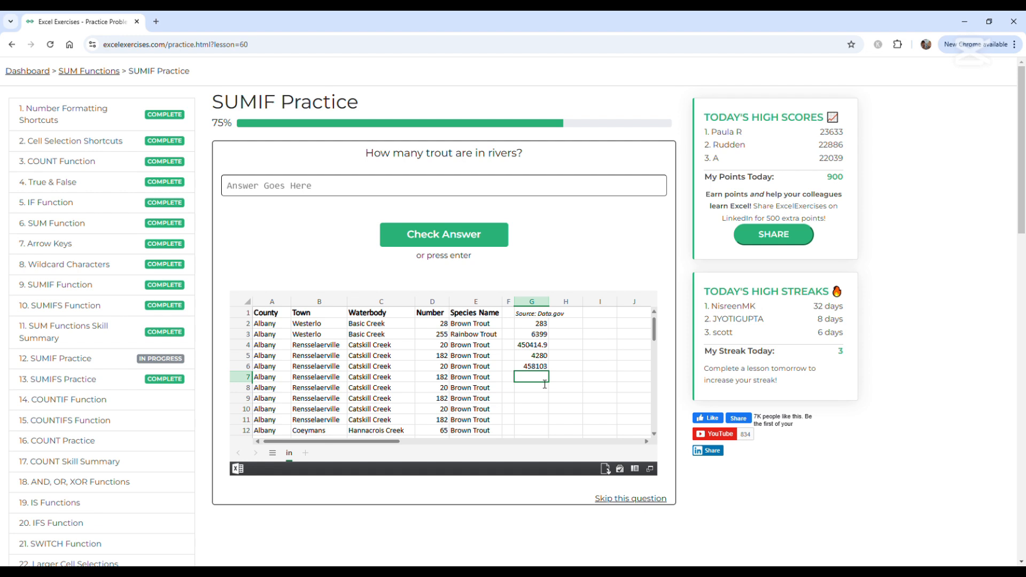
Step: Enter =sumif(C:C,"*river",D:D) in cell G7 to total the trout in rivers
type("=sumif")
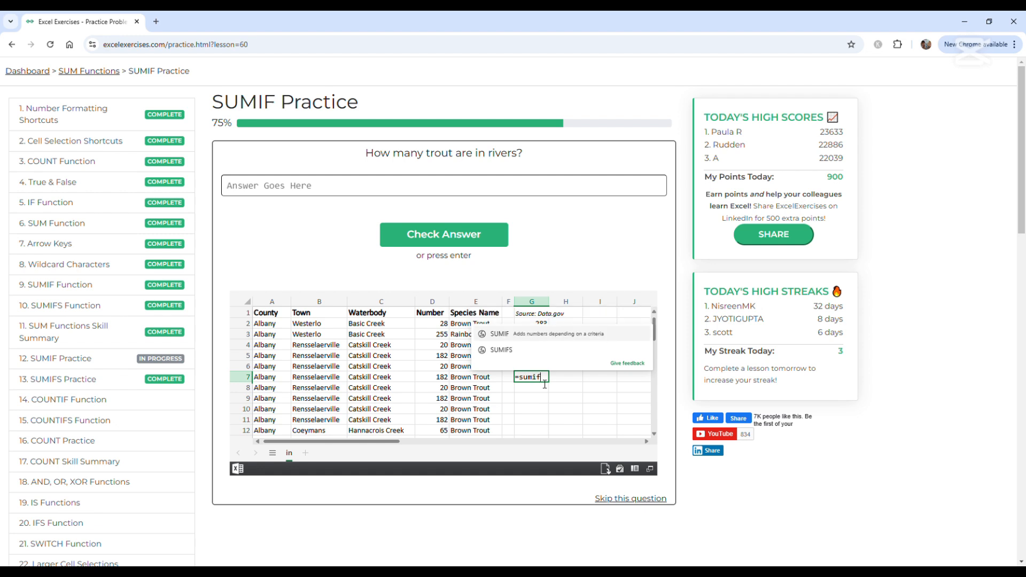
type("(")
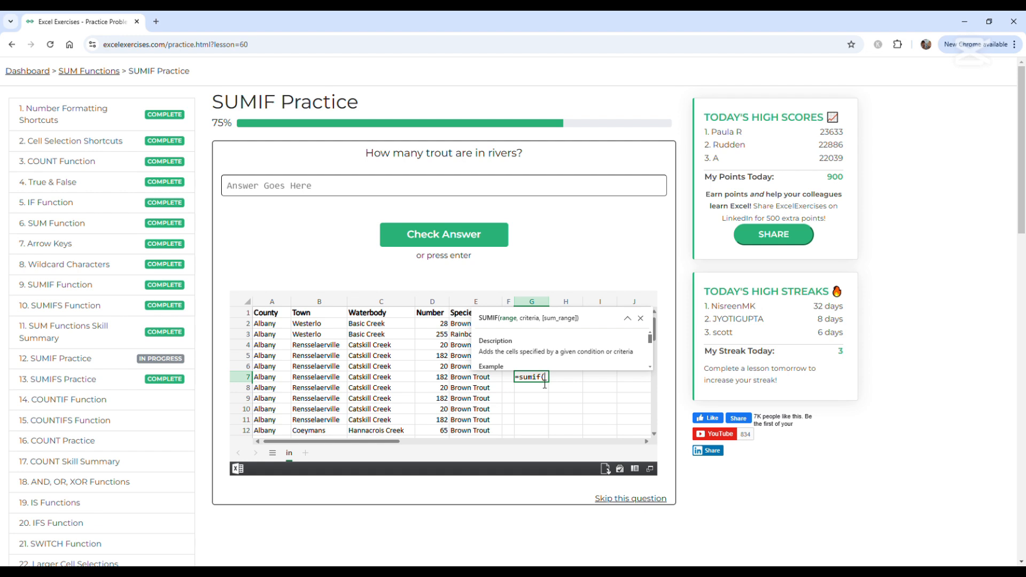
type("C")
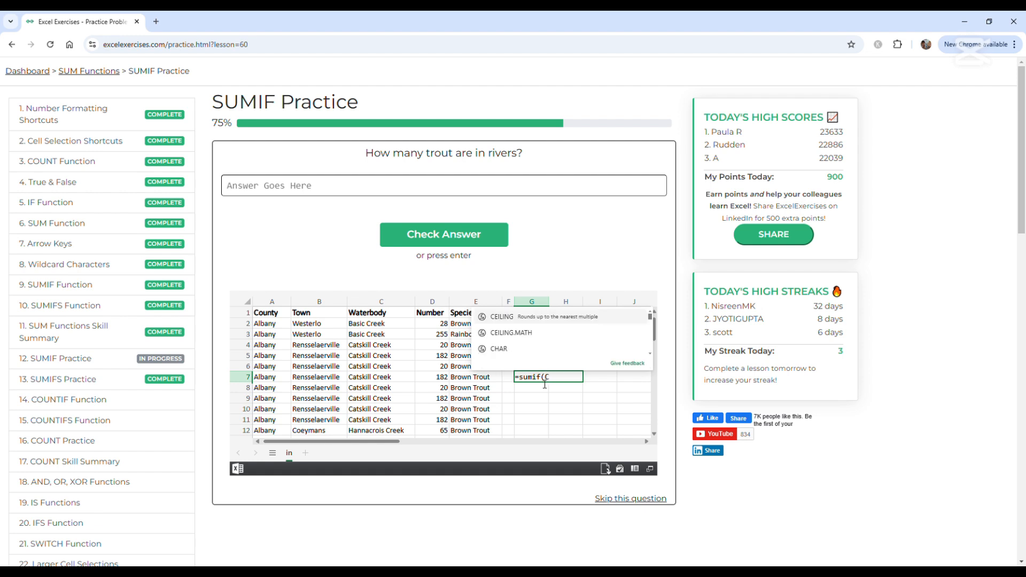
type(":C,")
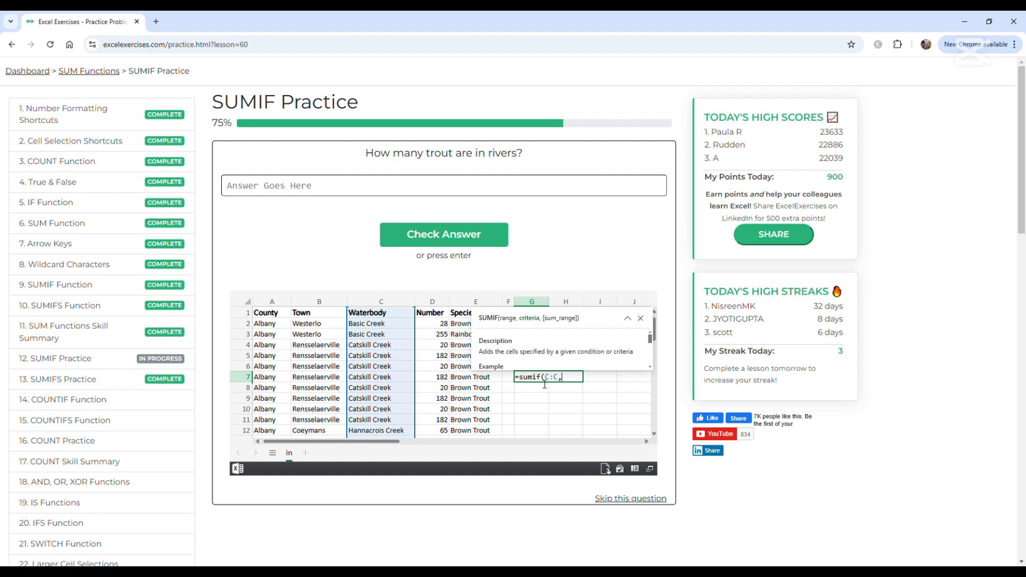
type("\"*river\",D:D")
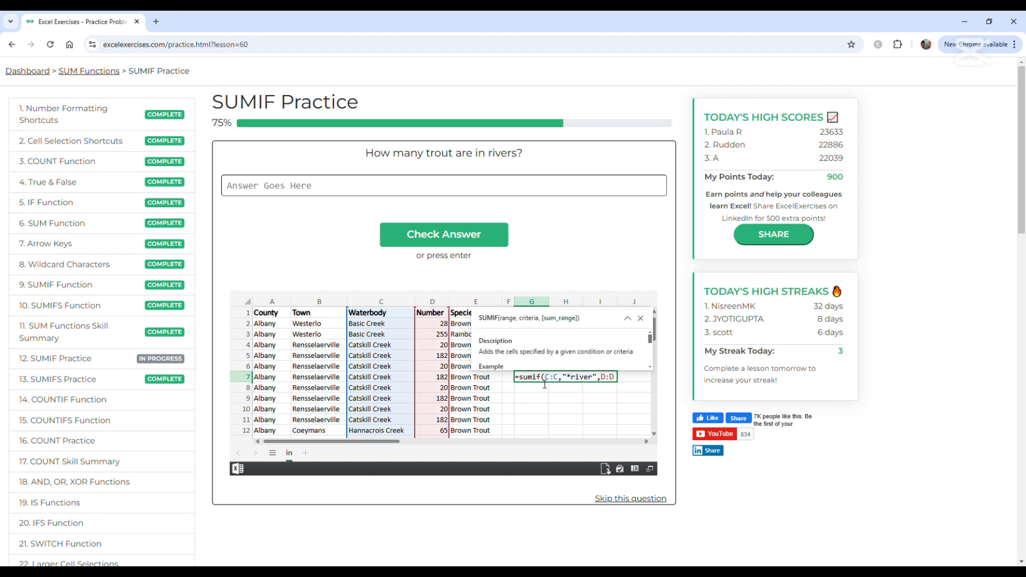
type(")")
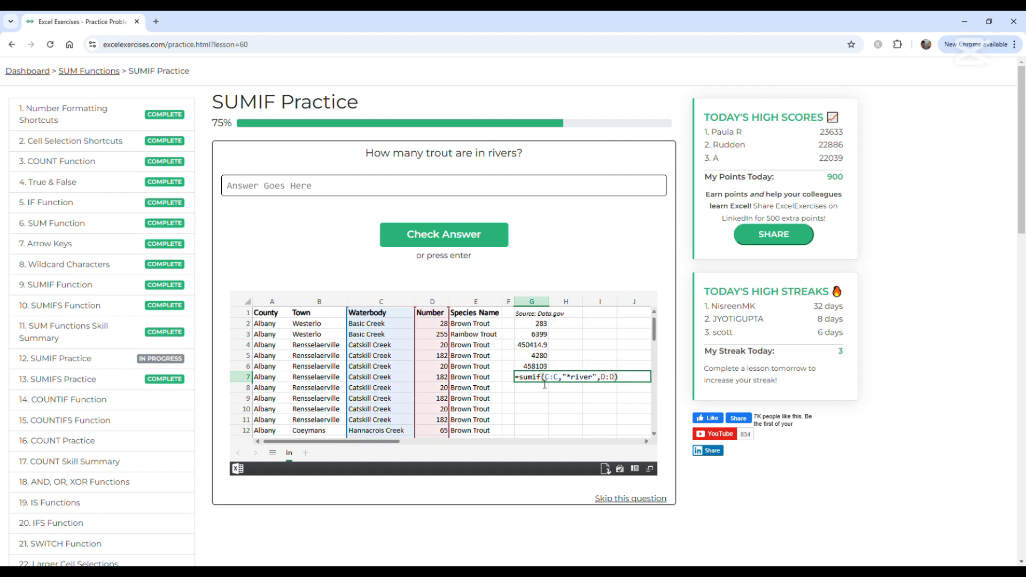
key("Return")
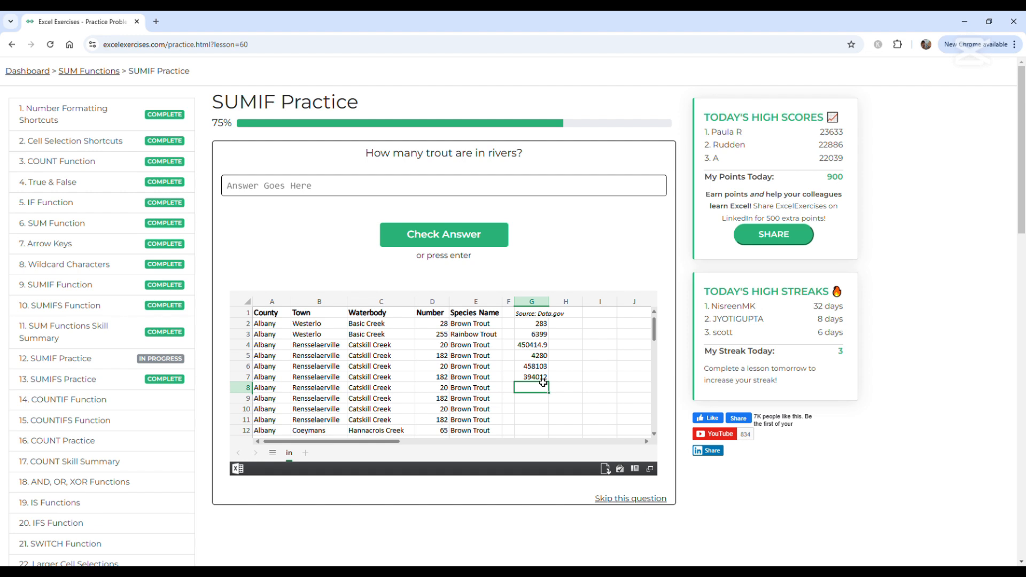
Step: Submit 394012 as the answer for the river trout total and continue to the next question
left_click(490, 188)
type("394")
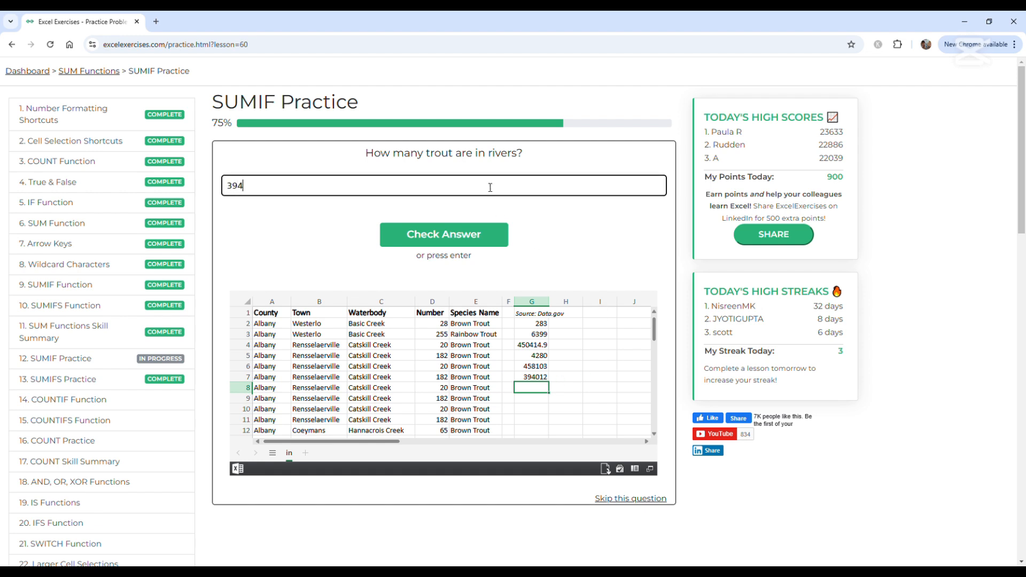
type("012")
key("Return")
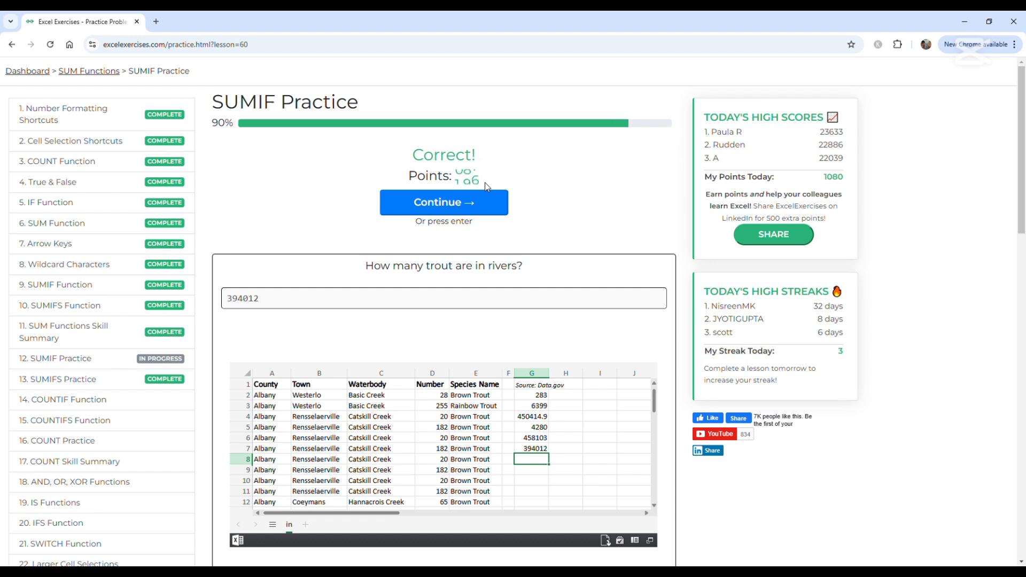
left_click(449, 206)
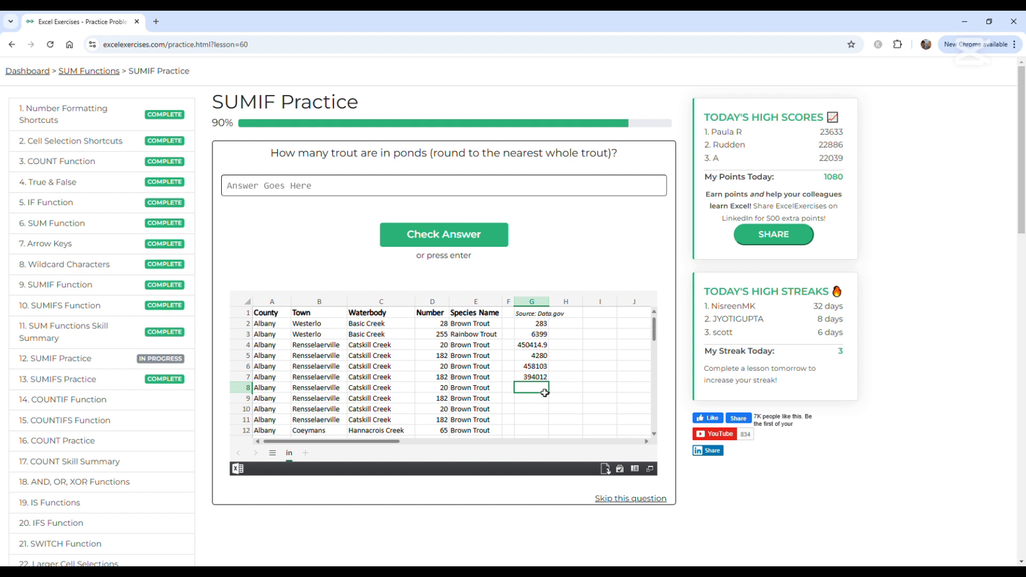
Step: Enter =sumif(C:C,"*pond",D:D) in cell G8 to total the trout in ponds
type("=sumif")
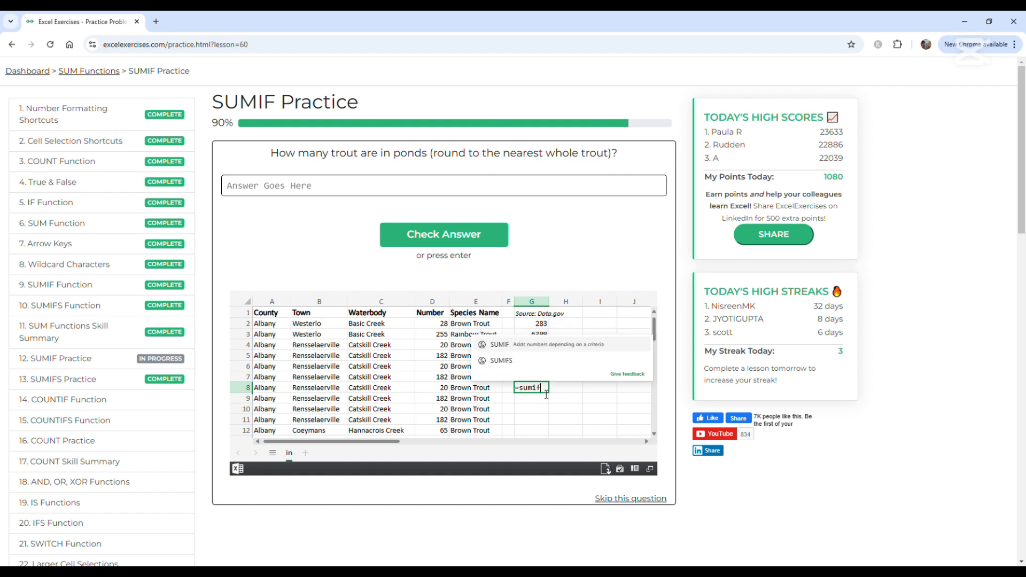
type("(")
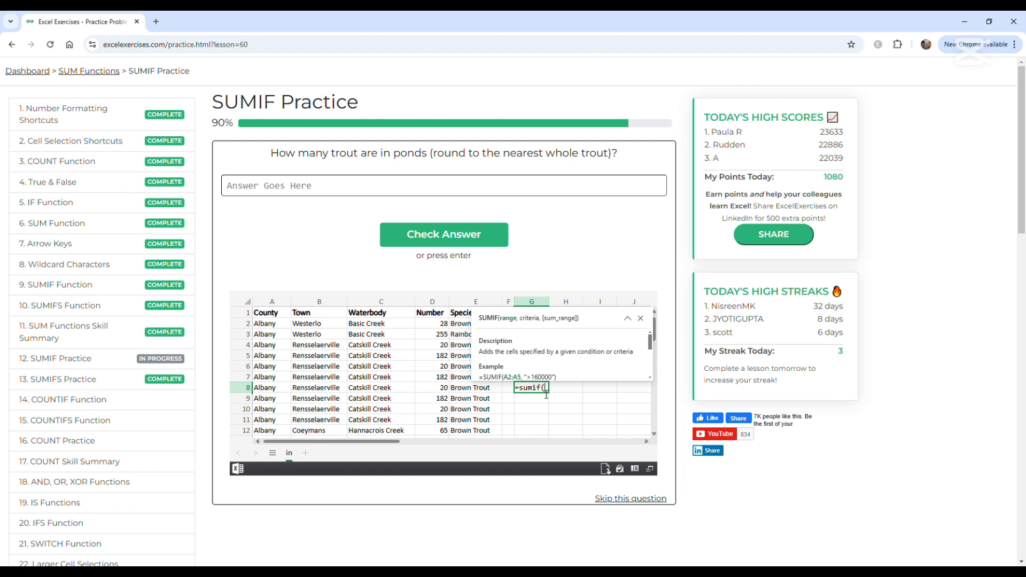
type("C:C")
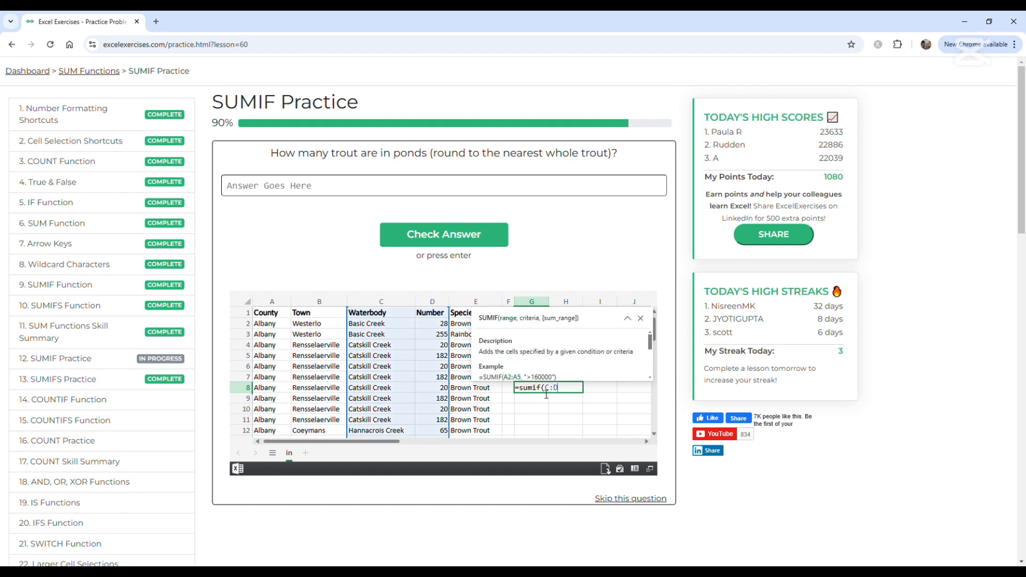
type(",")
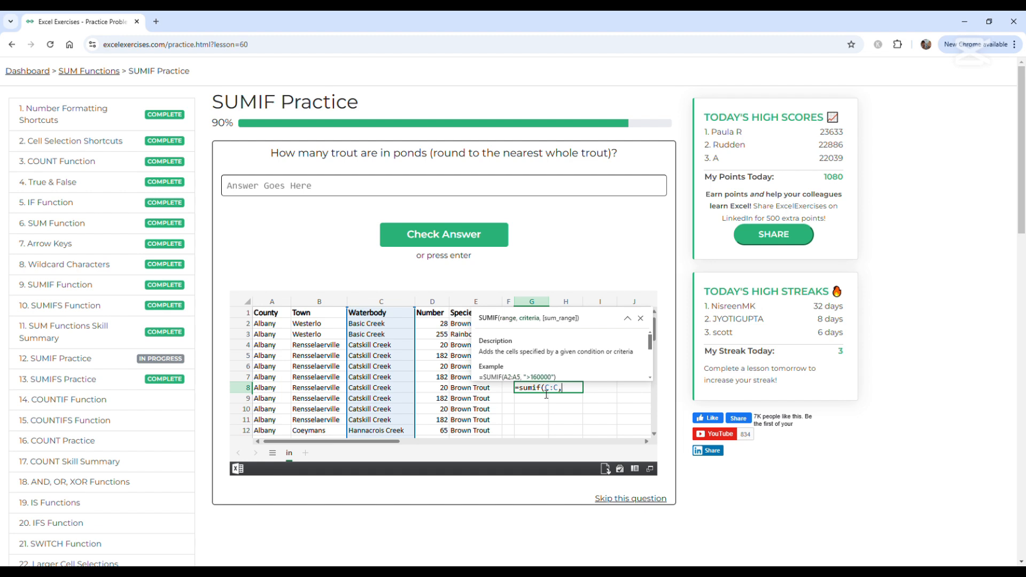
type("\"*pond\",D:D")
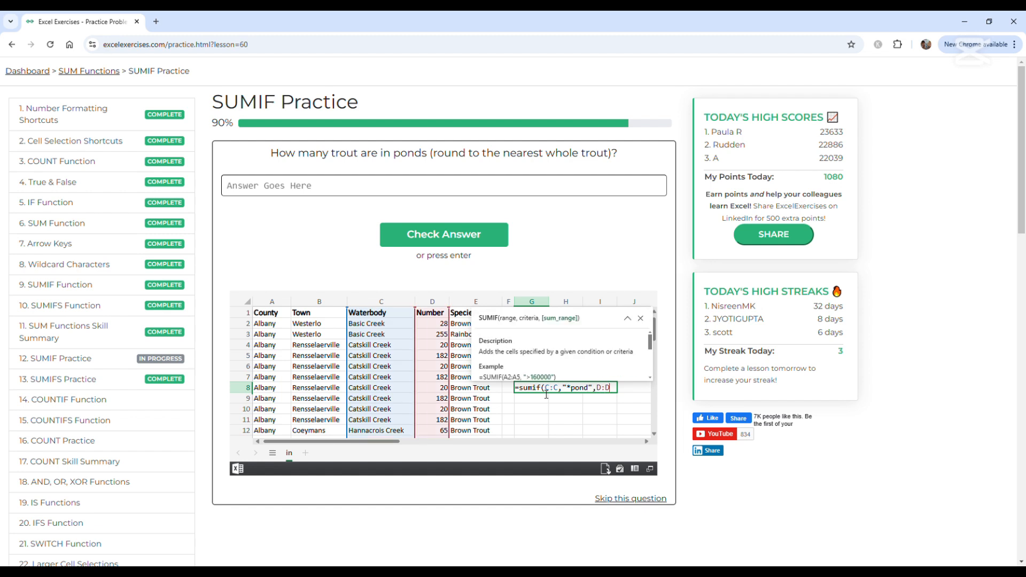
type(")")
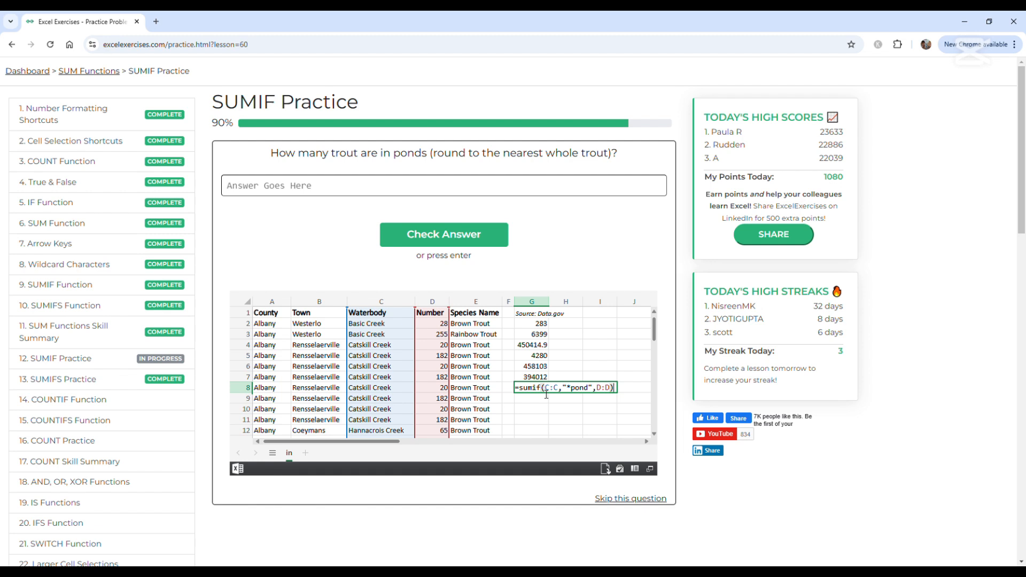
key("Return")
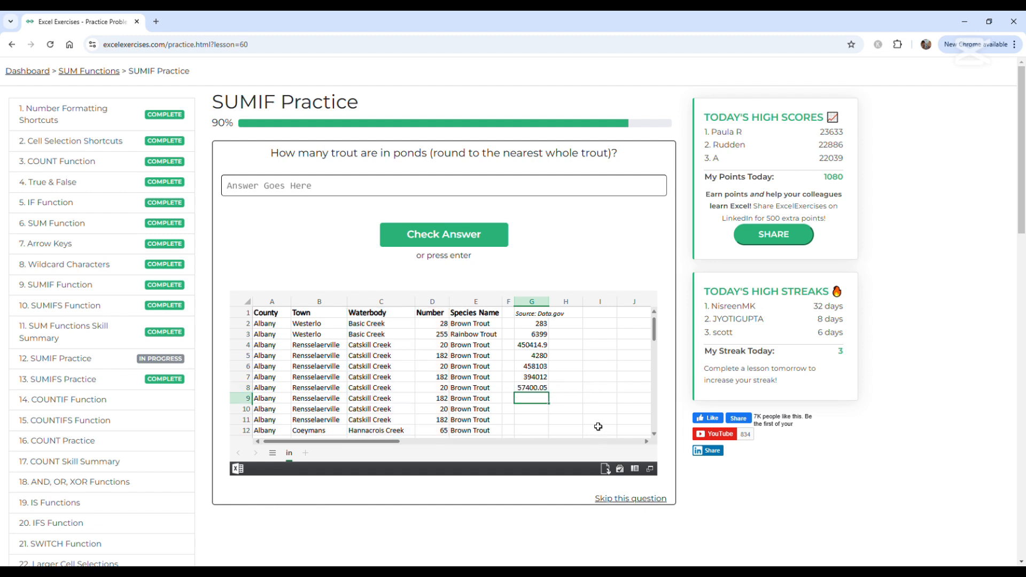
Step: Submit 57400 as the answer for the pond trout total and continue past the finished SUMIF Practice lesson
left_click(489, 194)
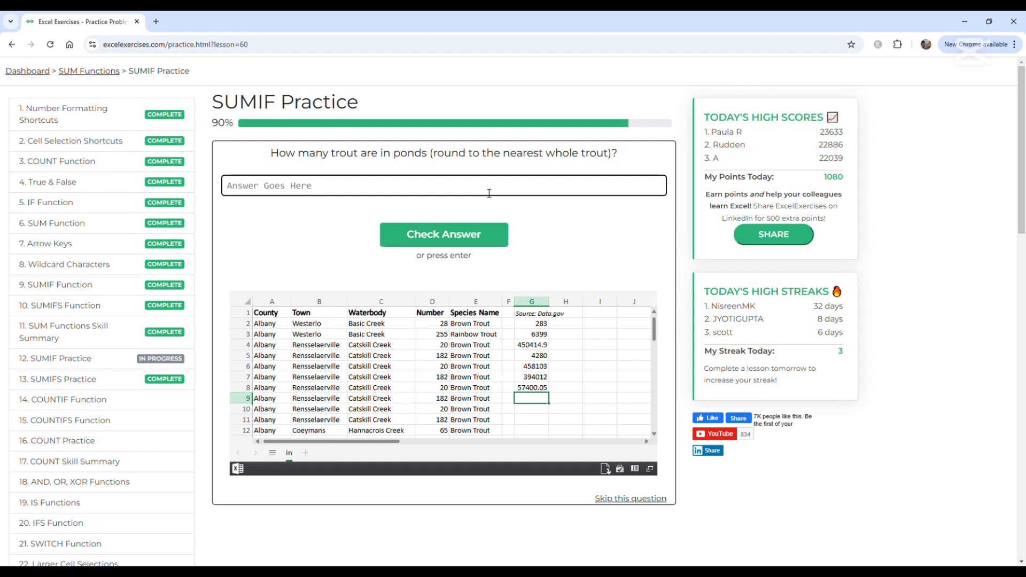
type("5")
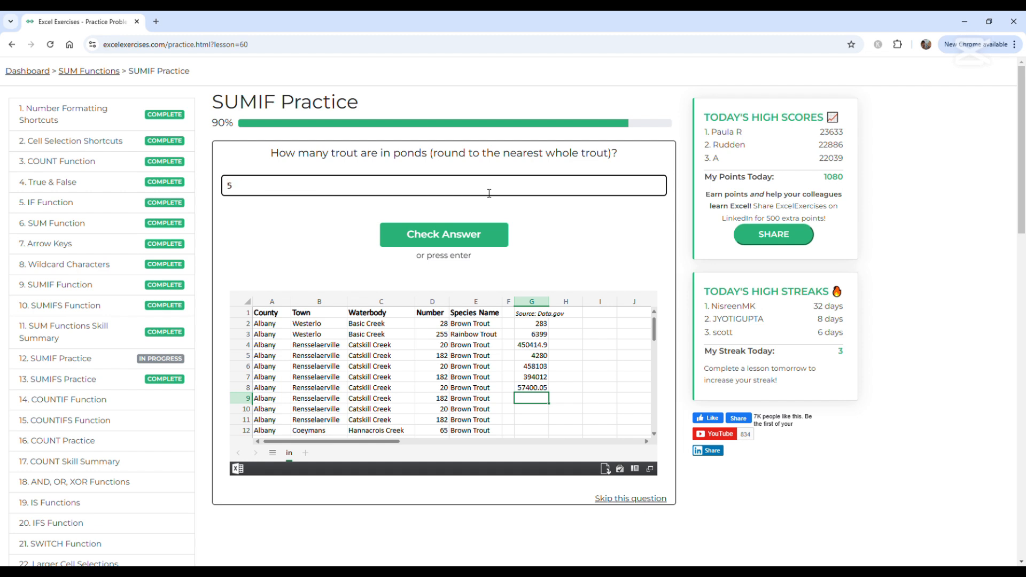
type("7400")
key("Return")
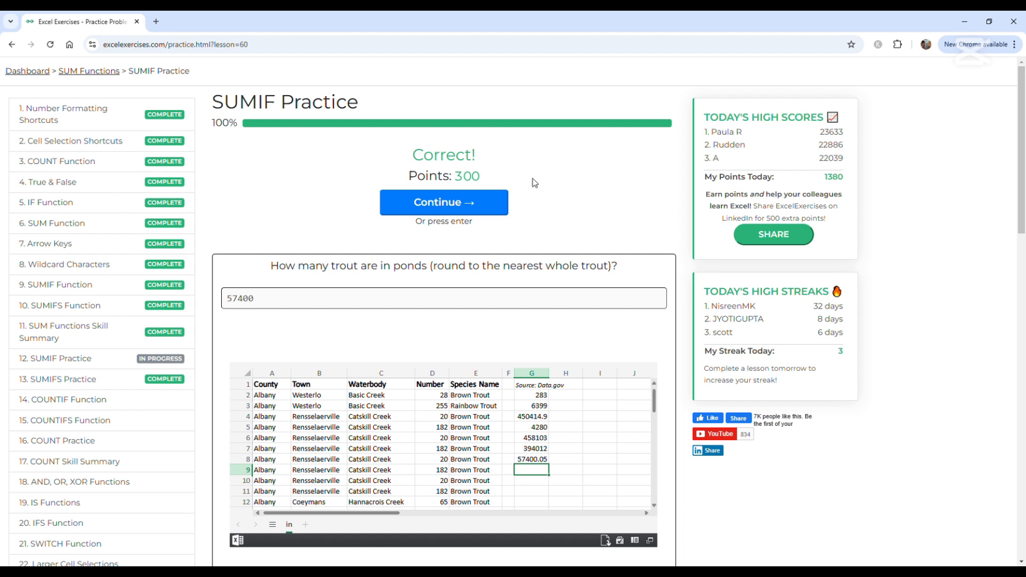
left_click(443, 204)
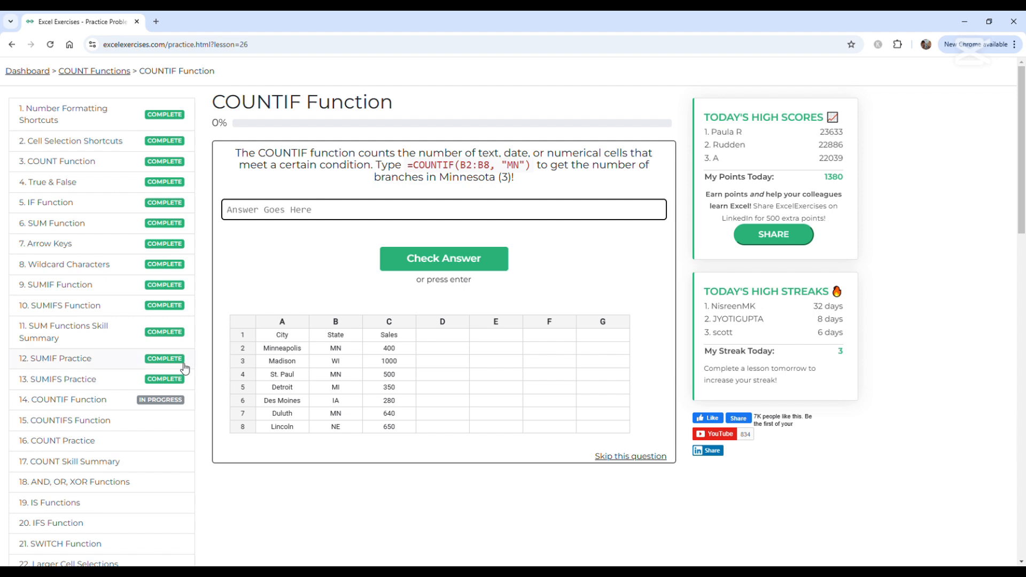
Step: Open the SUMIFS Practice lesson and enter =sumifs(D:D,A:A,"Albany",E:E,"Brown Trout") in cell G2 to total Albany county's Brown Trout
left_click(86, 380)
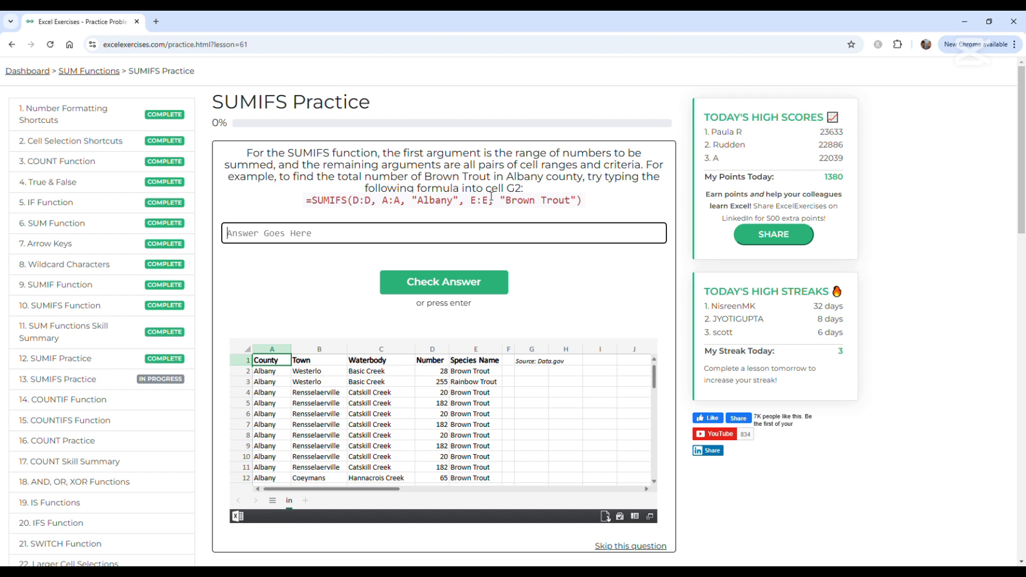
left_click(538, 376)
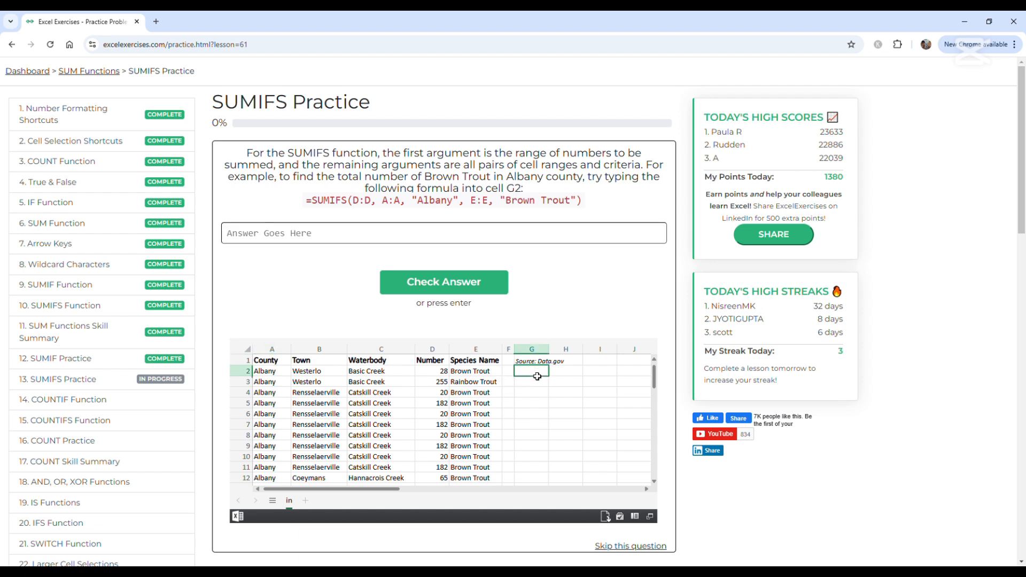
type("=sumif")
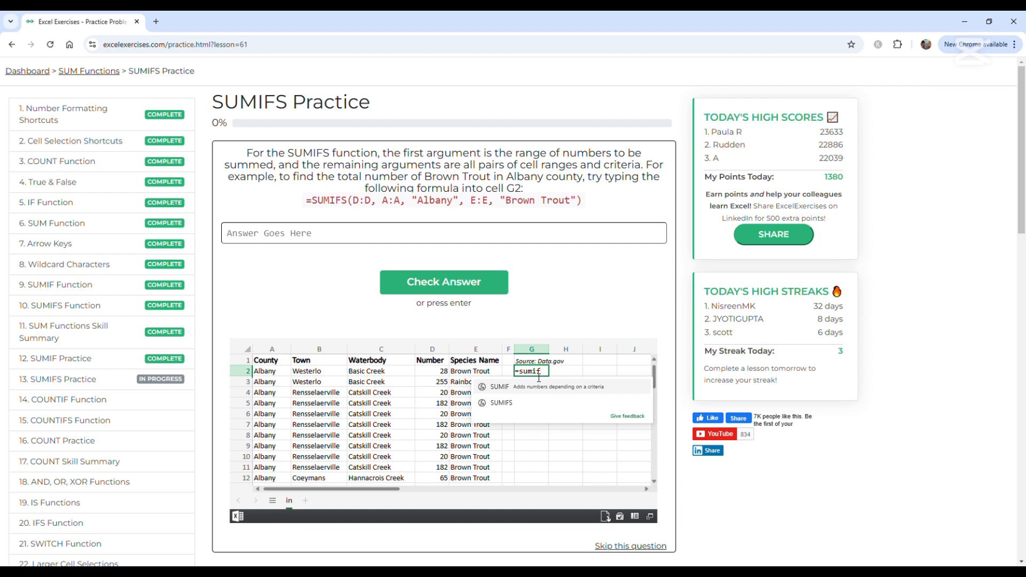
type("s(")
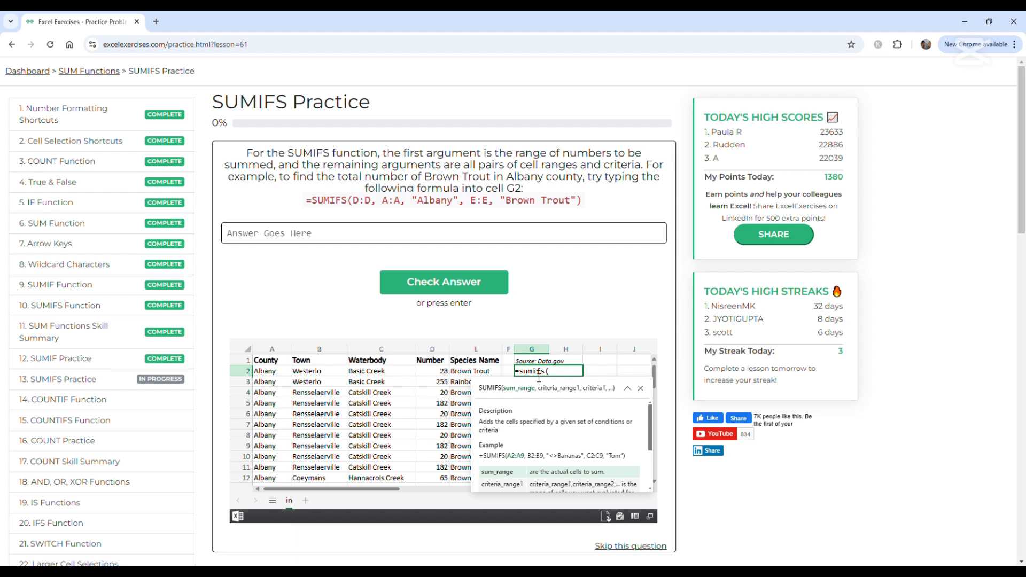
type("D:D")
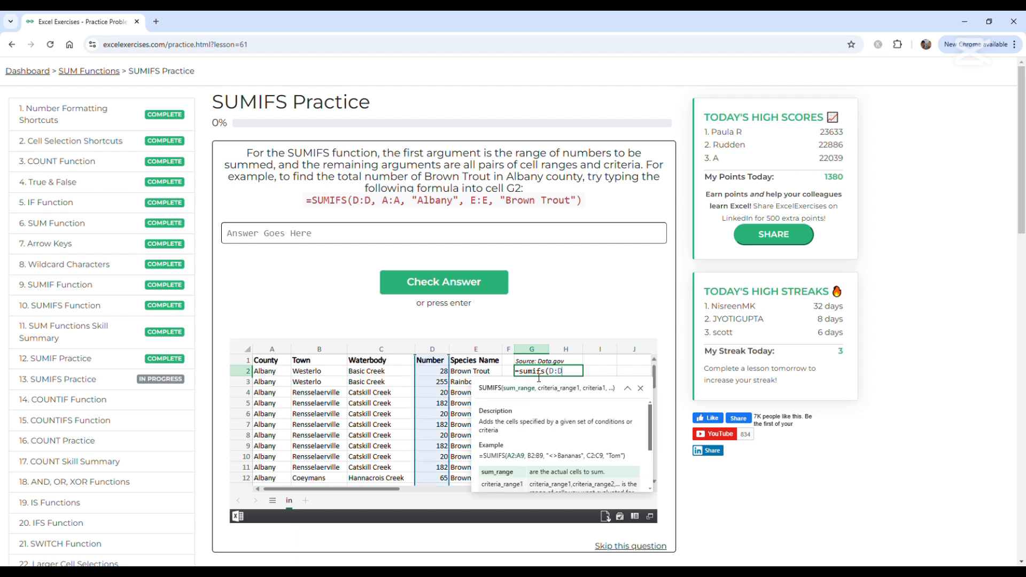
type(",")
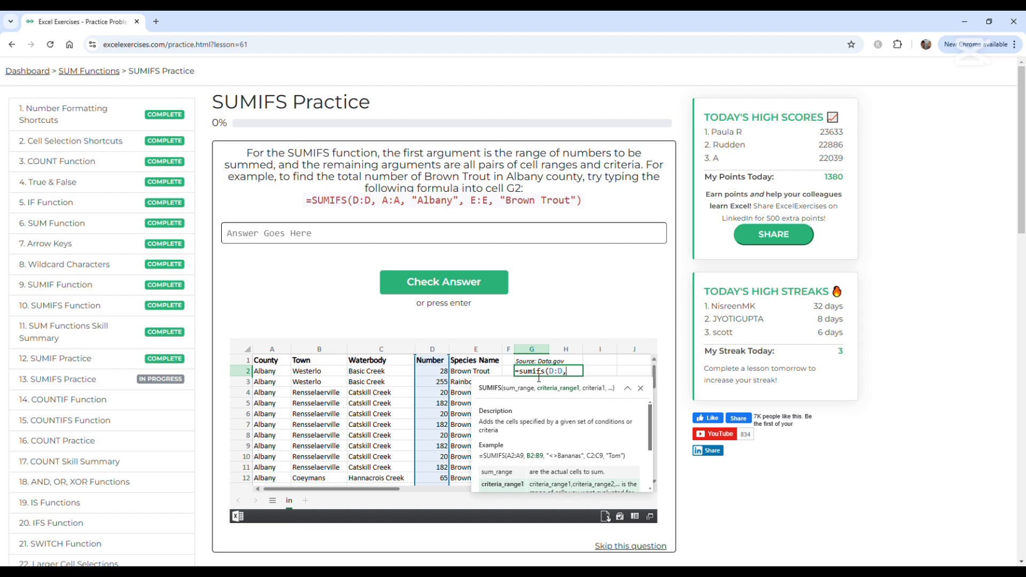
type("A:A")
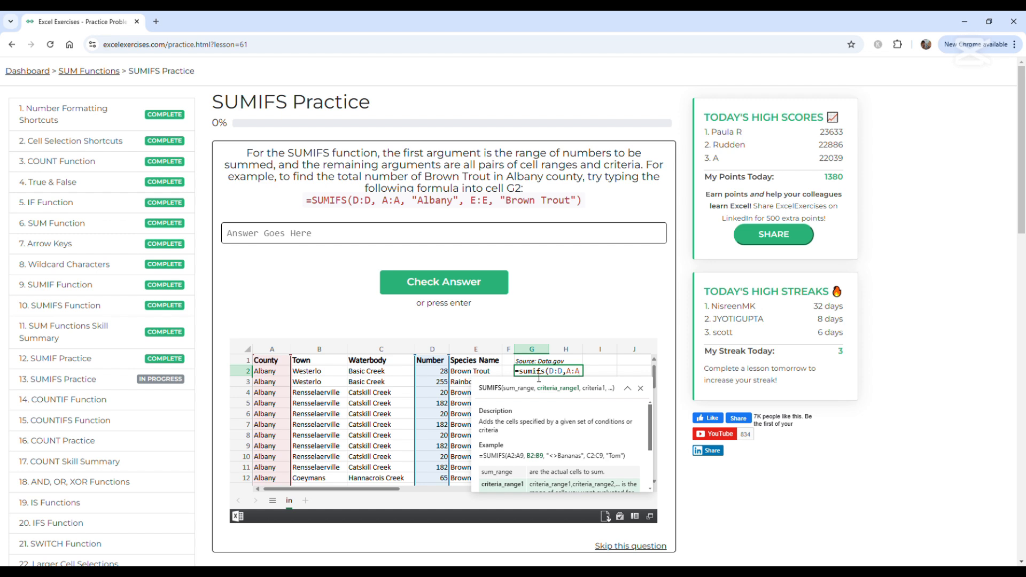
type(",\"")
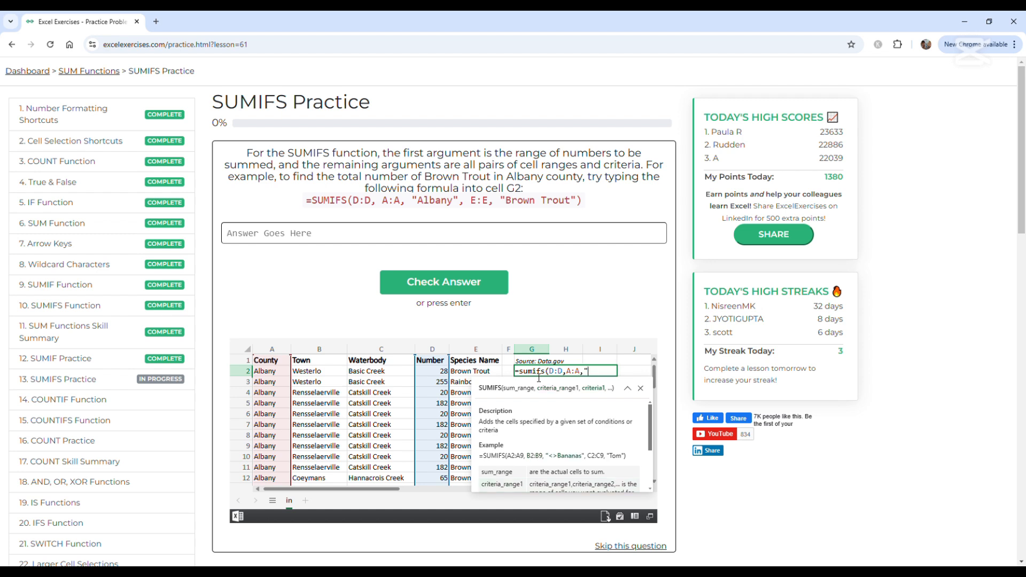
type("Albany\",")
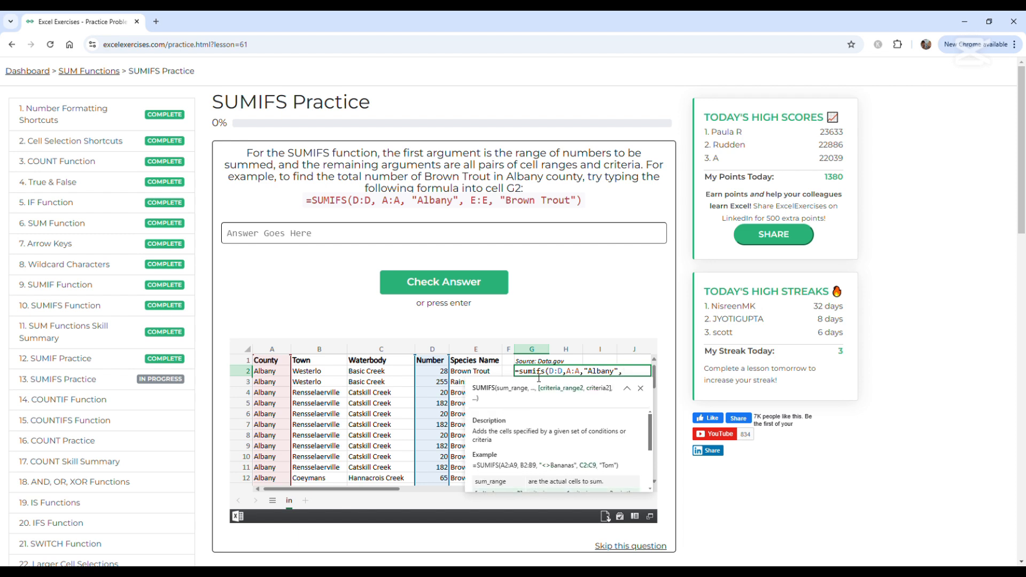
type("E:E,\"")
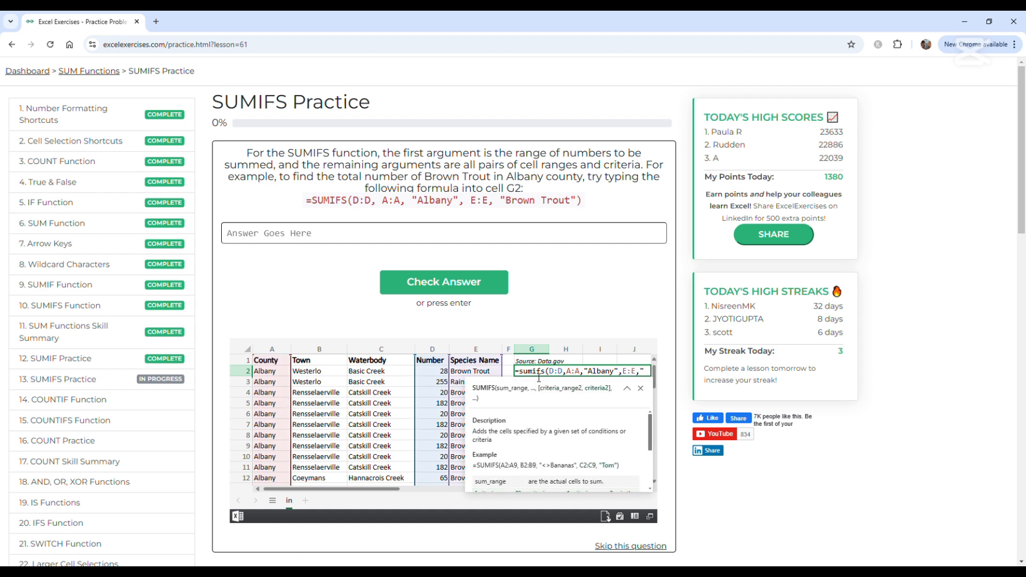
type("Brown")
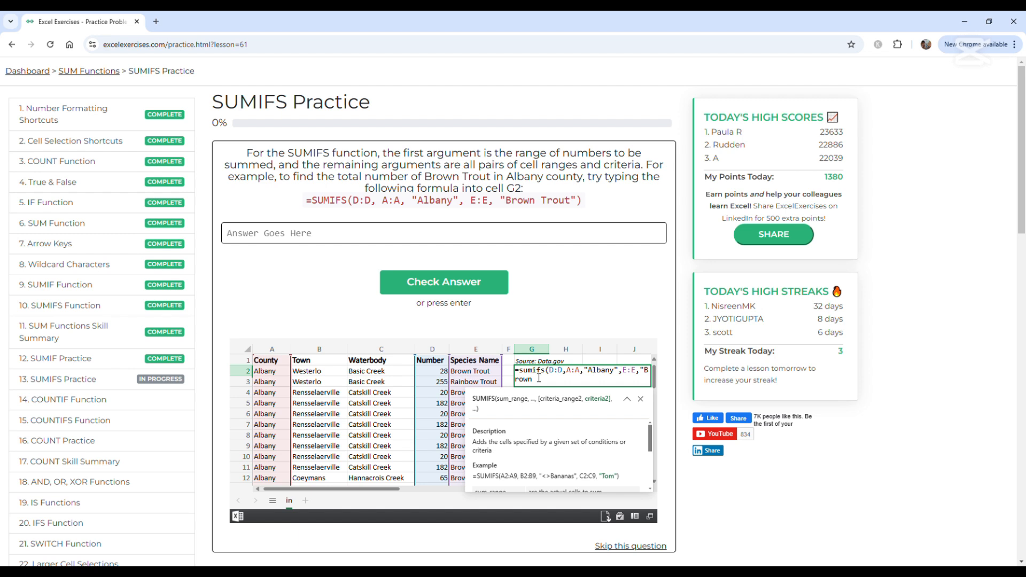
type(" Trout\")")
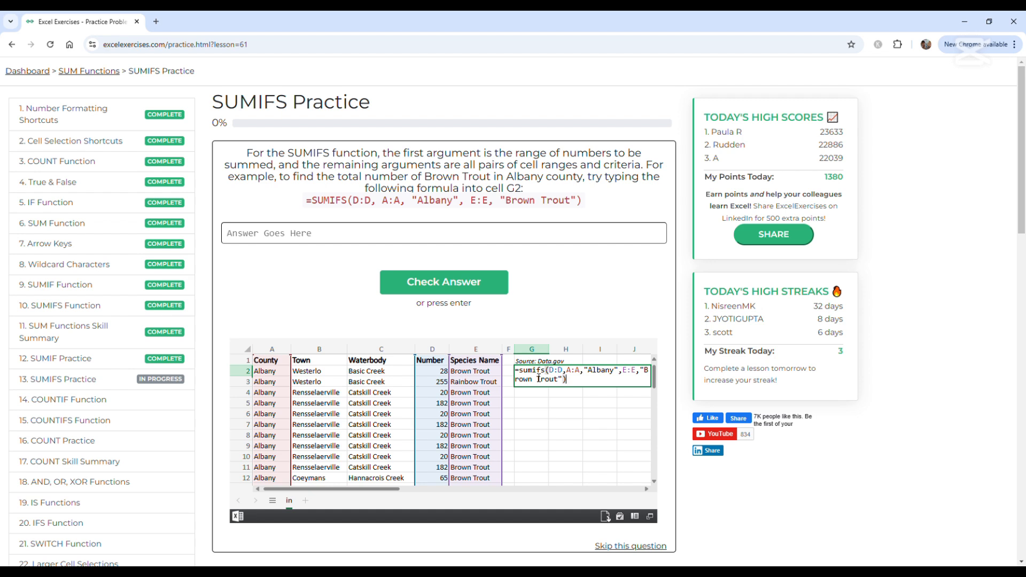
key("Return")
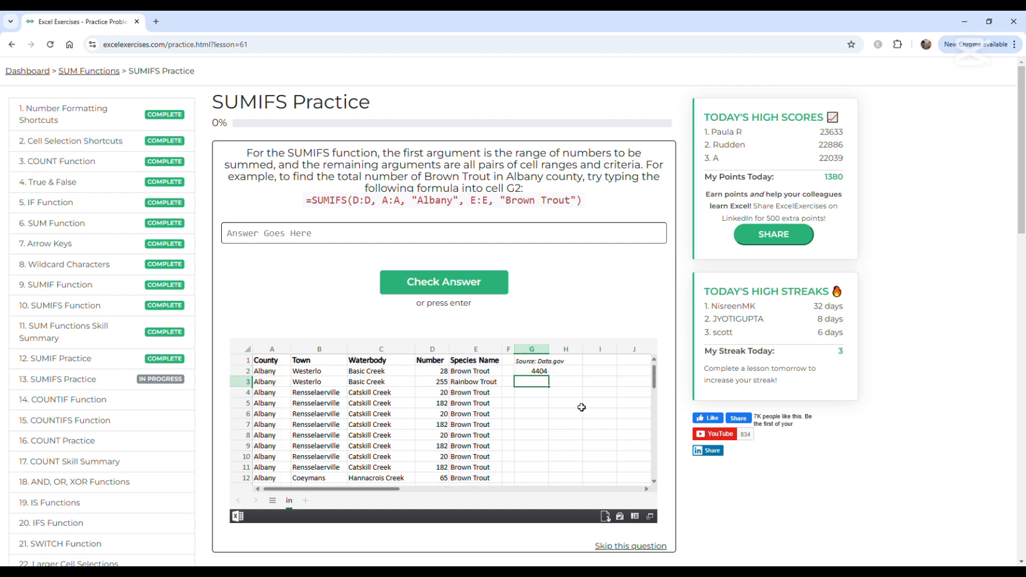
Step: Submit 4404 as the answer for the Albany Brown Trout total and continue to the next question
left_click(465, 238)
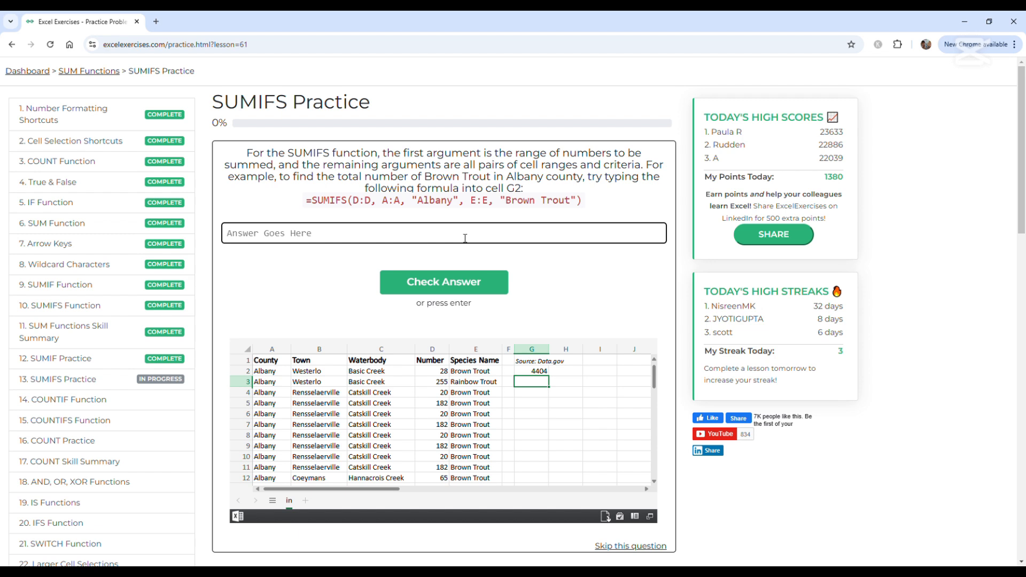
type("4404")
key("Return")
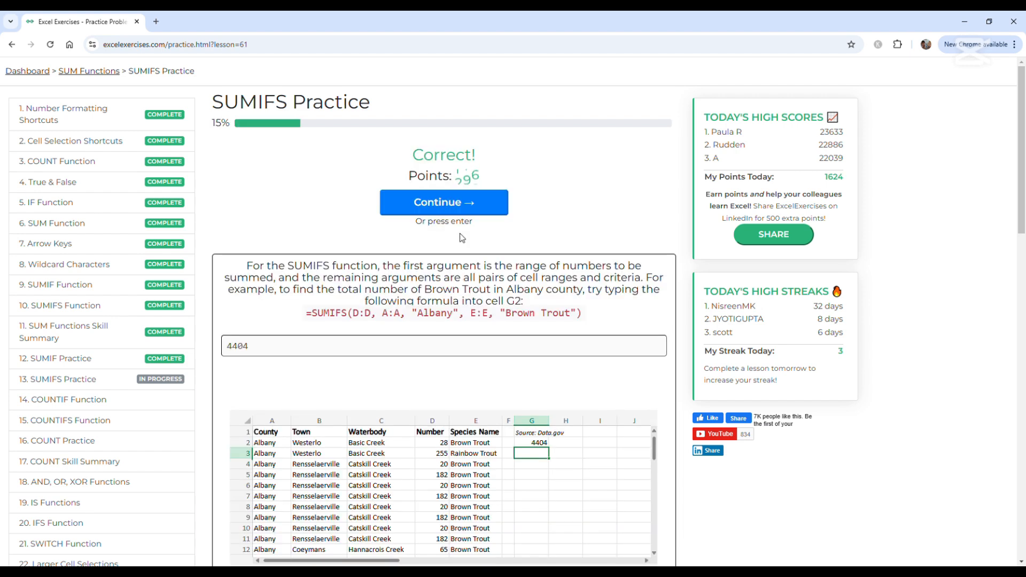
left_click(461, 211)
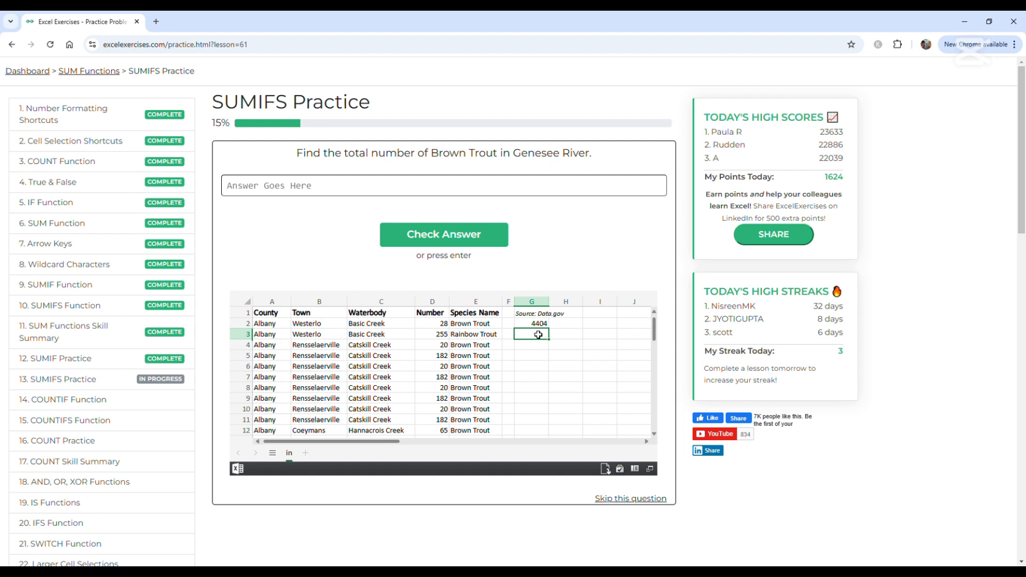
Step: Enter =sumifs(D:D,C:C,"Genesee River",E:E,"Brown Trout") in cell G3 to total the Brown Trout in Genesee River
type("=sumifs")
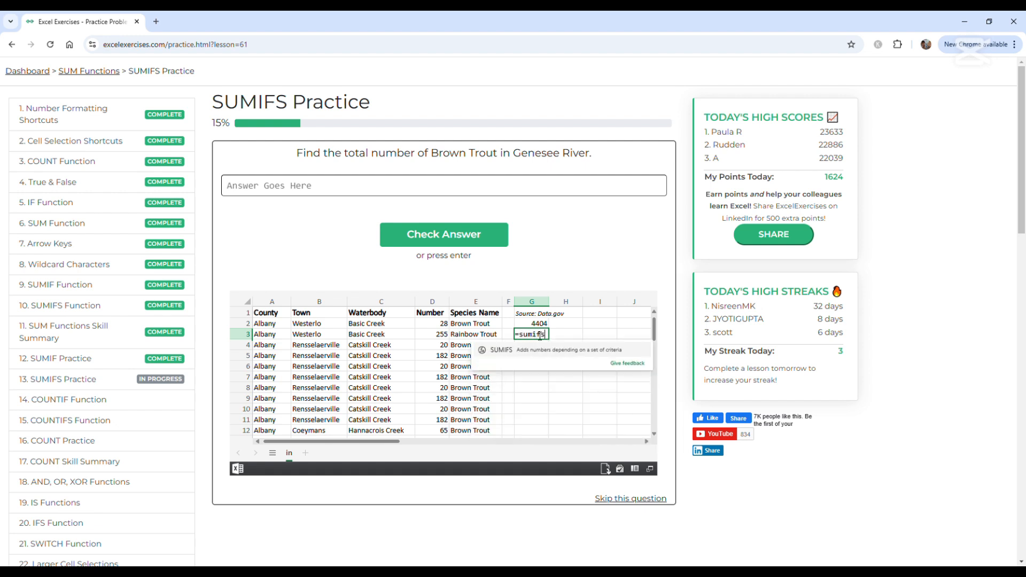
type("(")
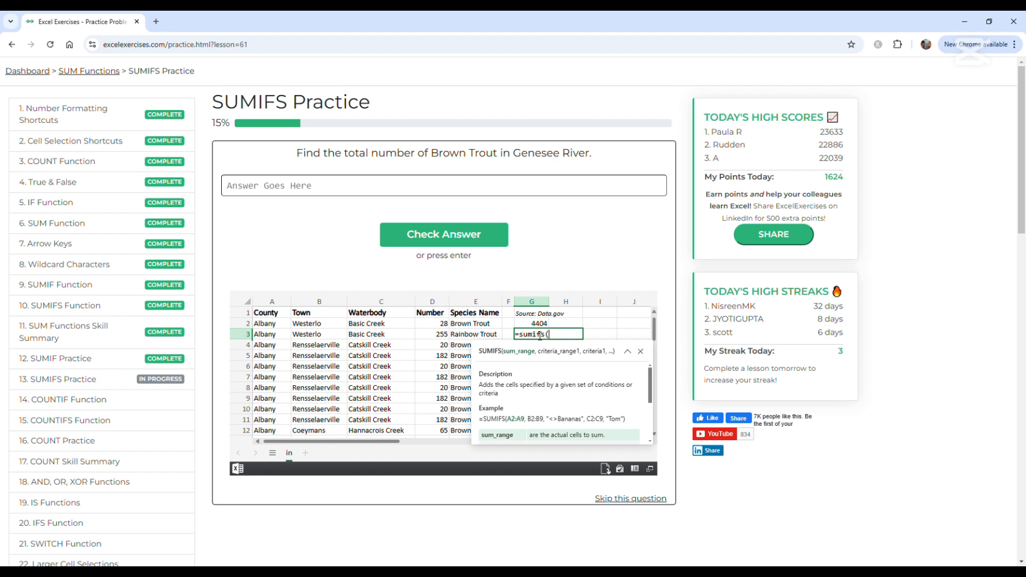
type("D")
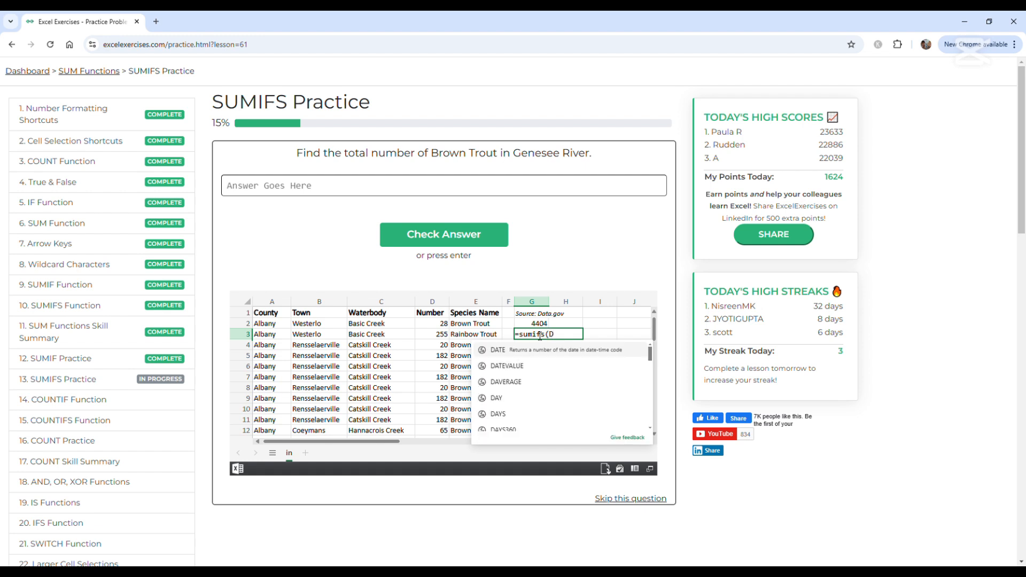
type(":D")
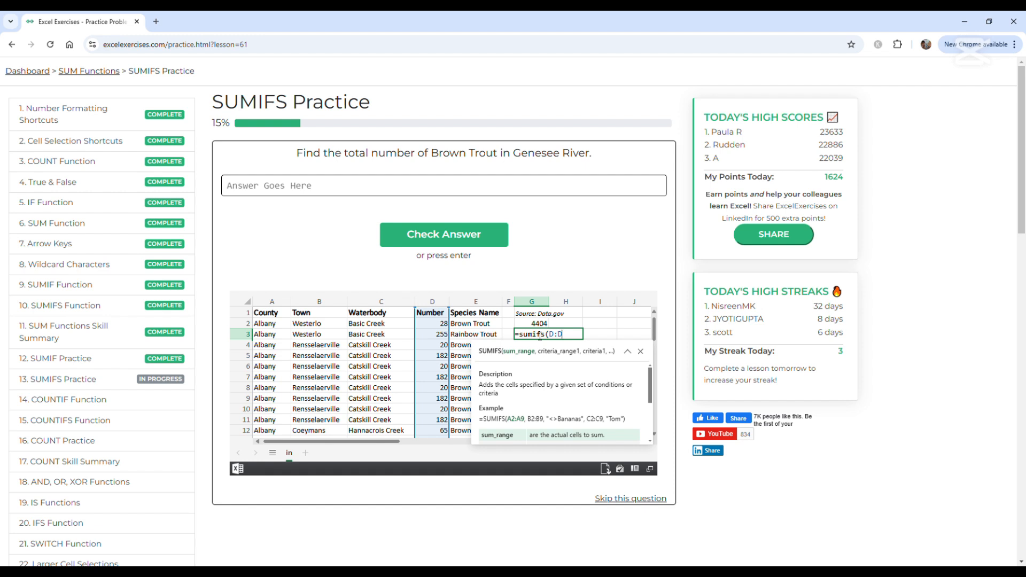
type(",")
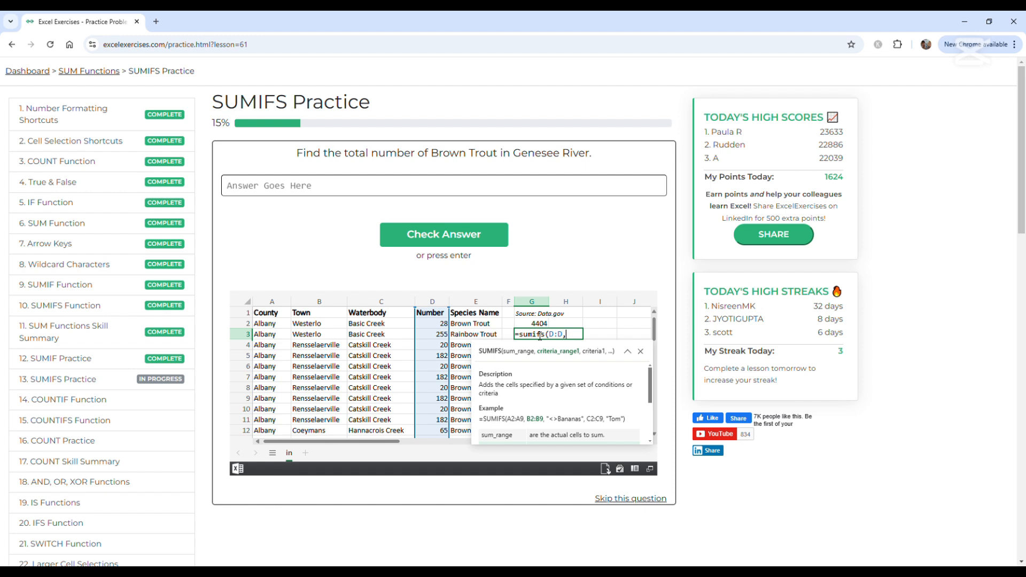
type("C:C")
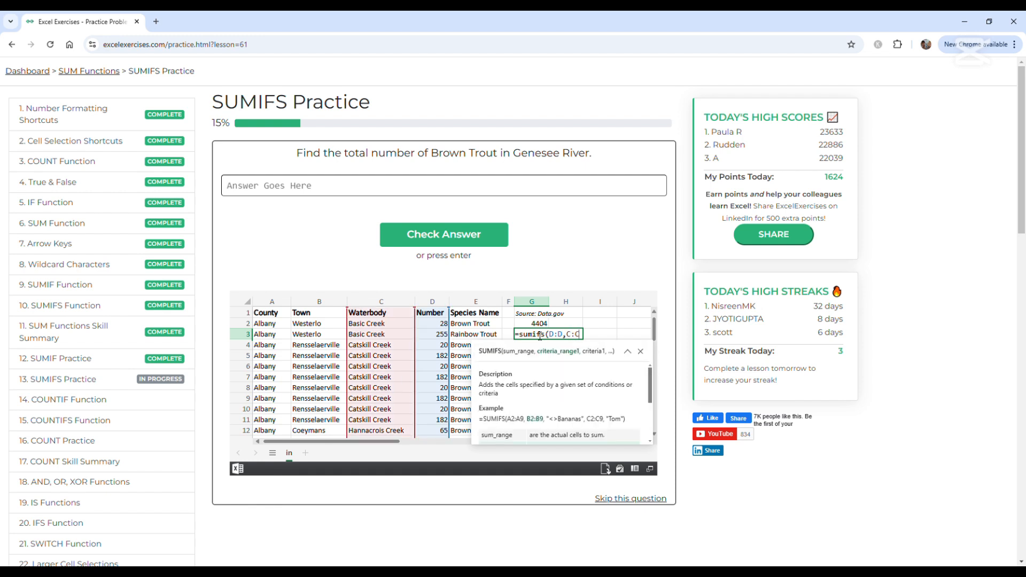
type(",")
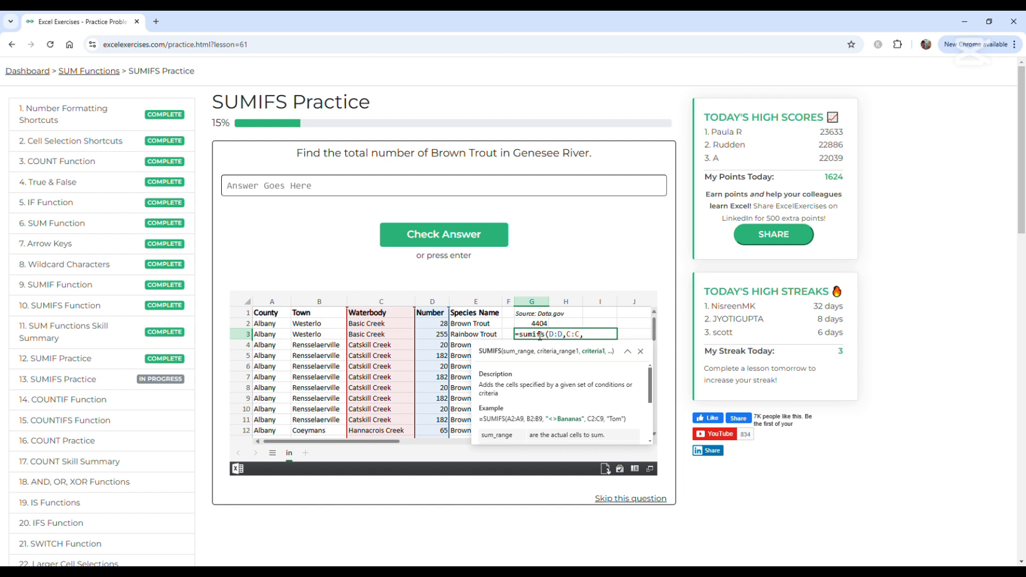
type("\"Genesee River")
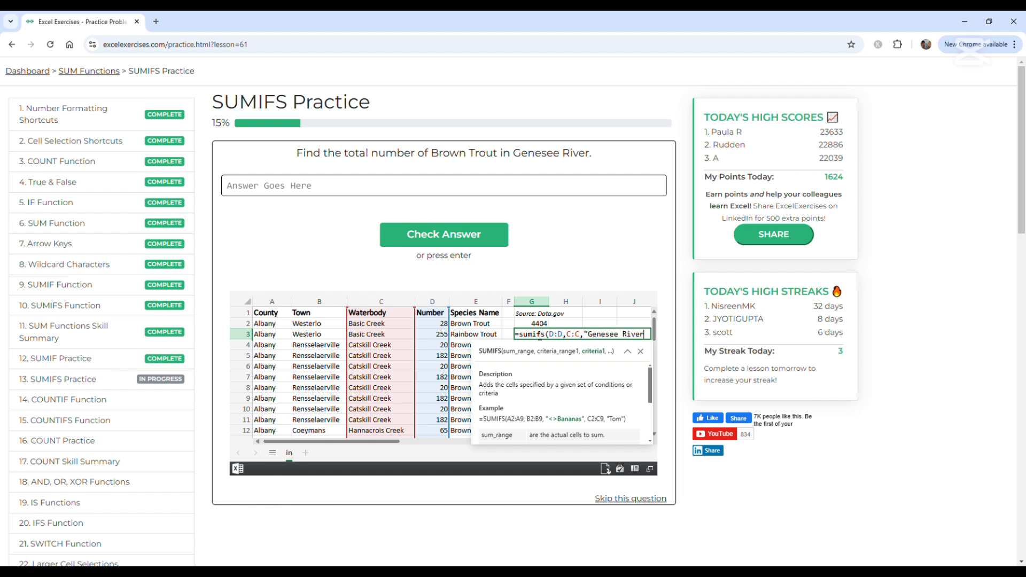
type("\",")
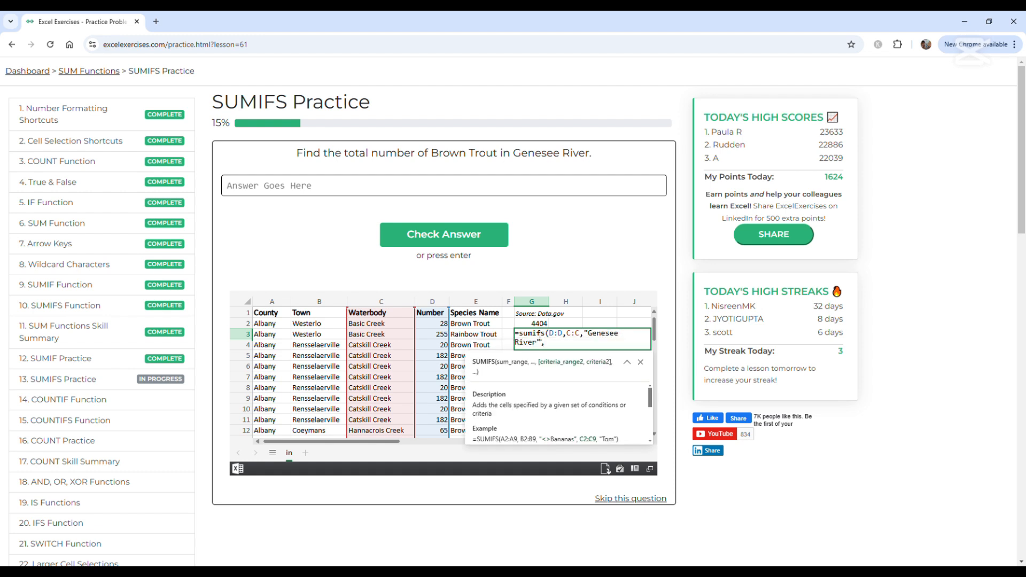
type("E:E")
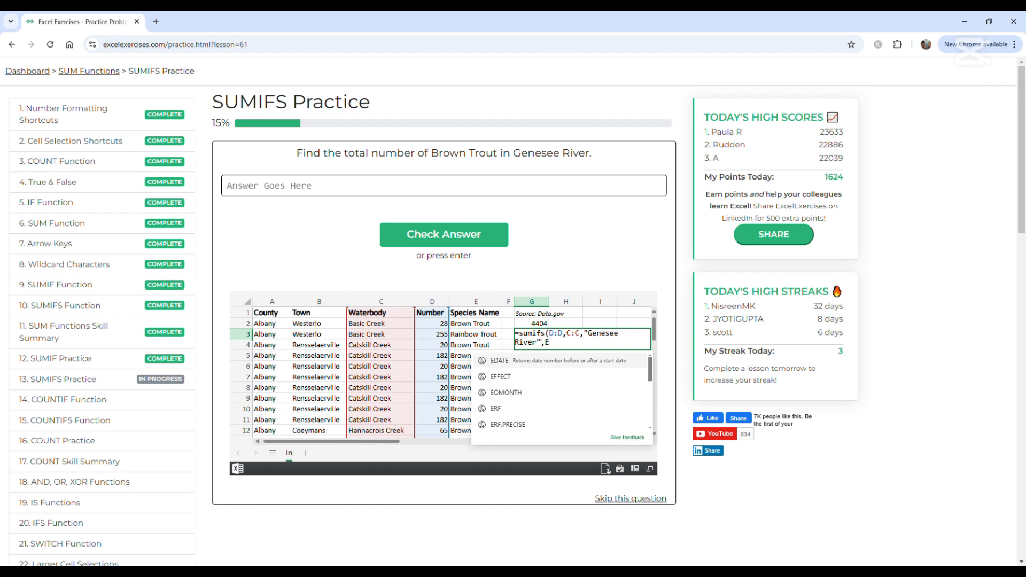
type(",")
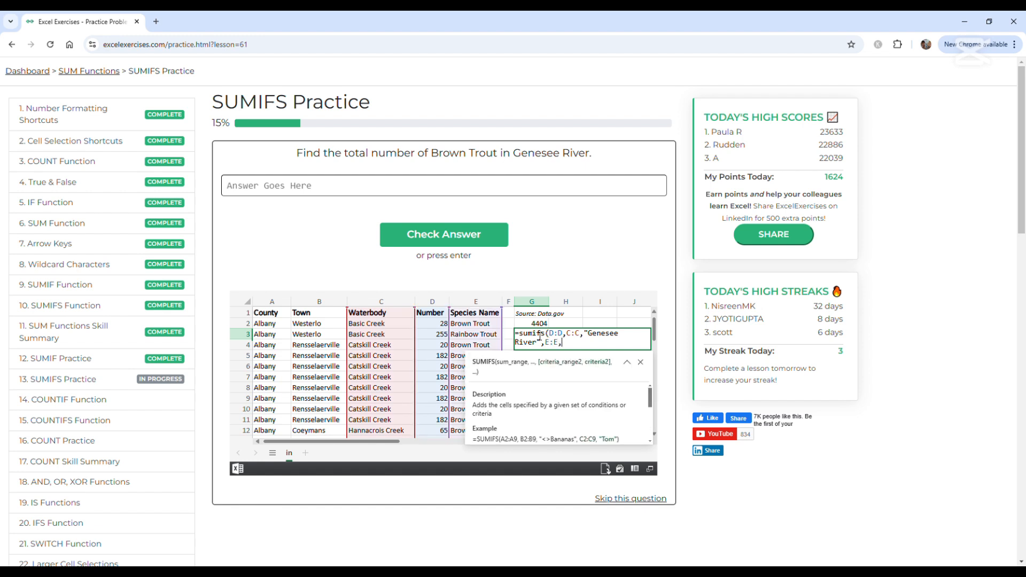
type("\"Brown Trout\")")
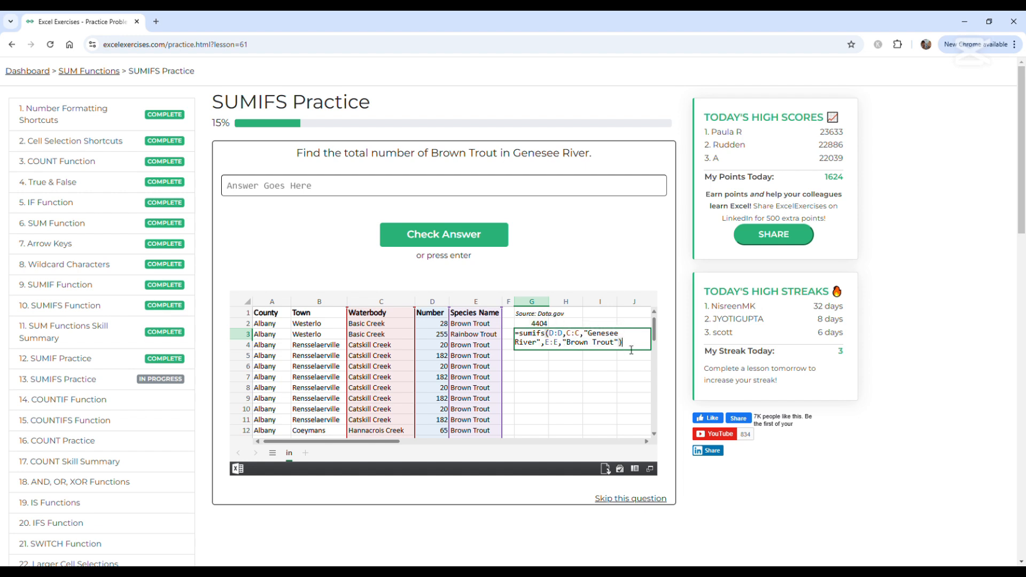
key("Return")
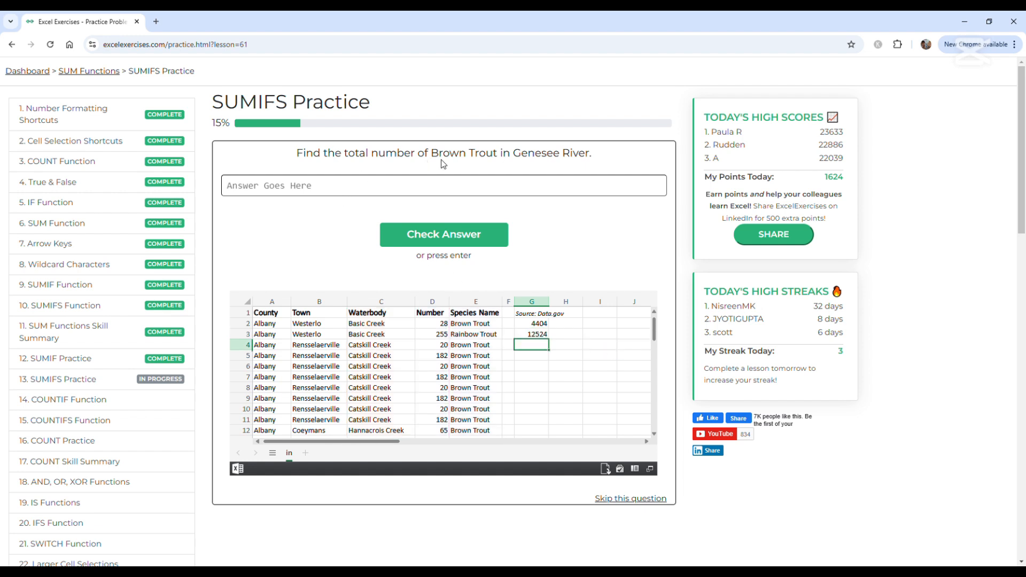
Step: Submit 12524 as the answer for the Genesee River Brown Trout total and continue to the next question
left_click(521, 190)
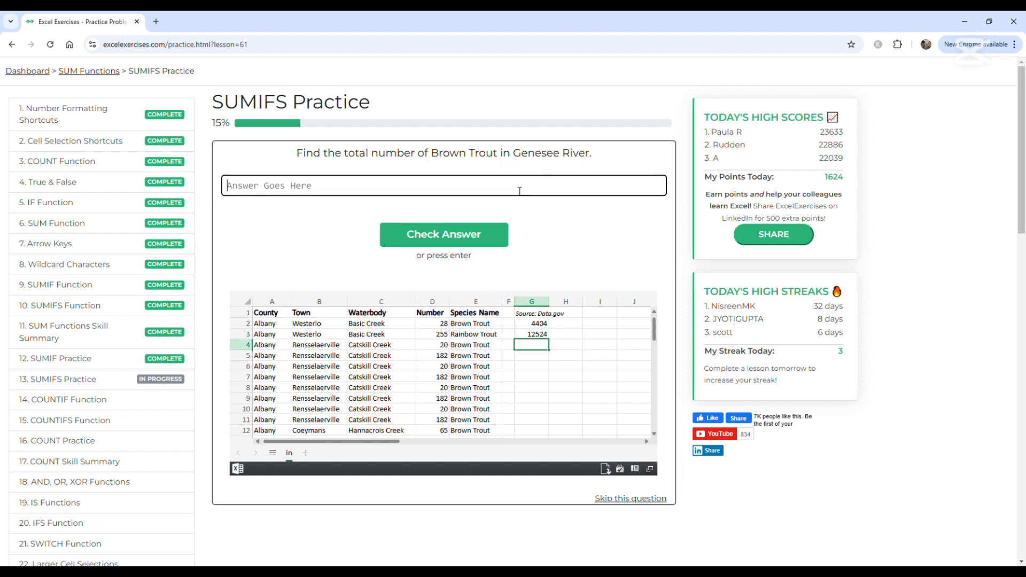
type("12524")
key("Return")
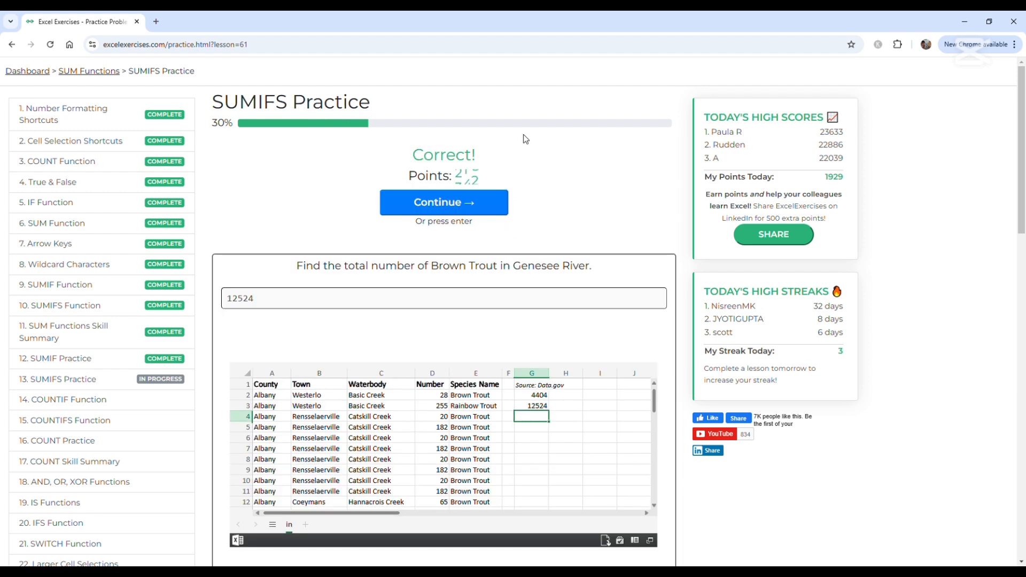
left_click(449, 202)
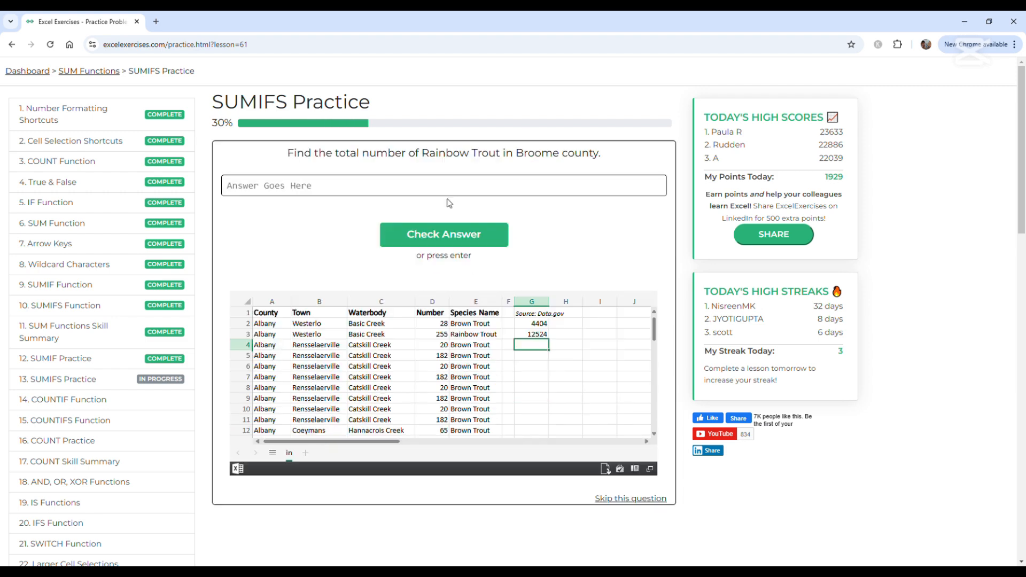
Step: Enter =sumifs(D:D,A:A,"Broome",E:E,"Rainbow Trout") in cell G4 to total Broome county's Rainbow Trout
left_click(405, 188)
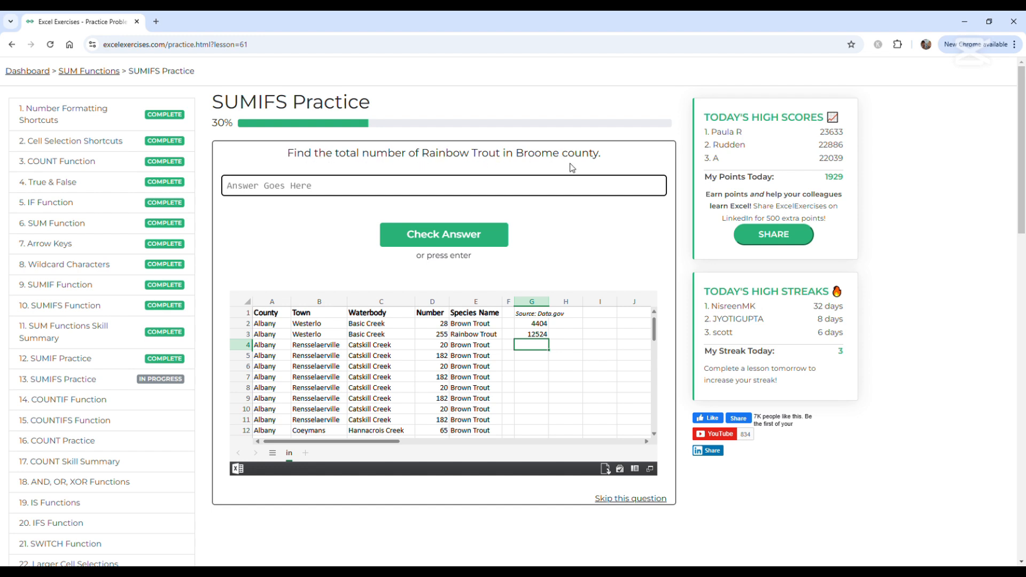
left_click(541, 349)
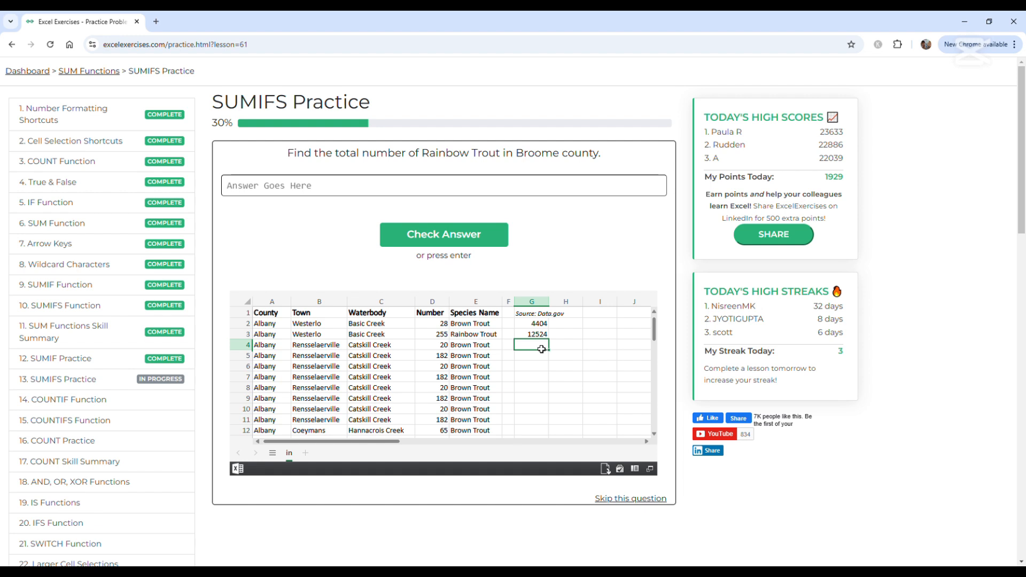
type("=sumif")
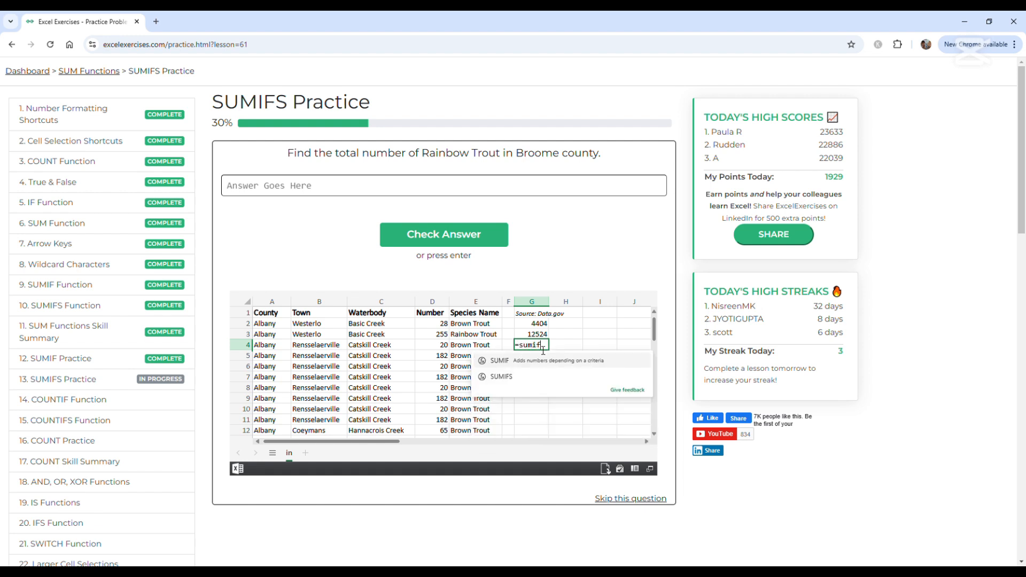
type("s(")
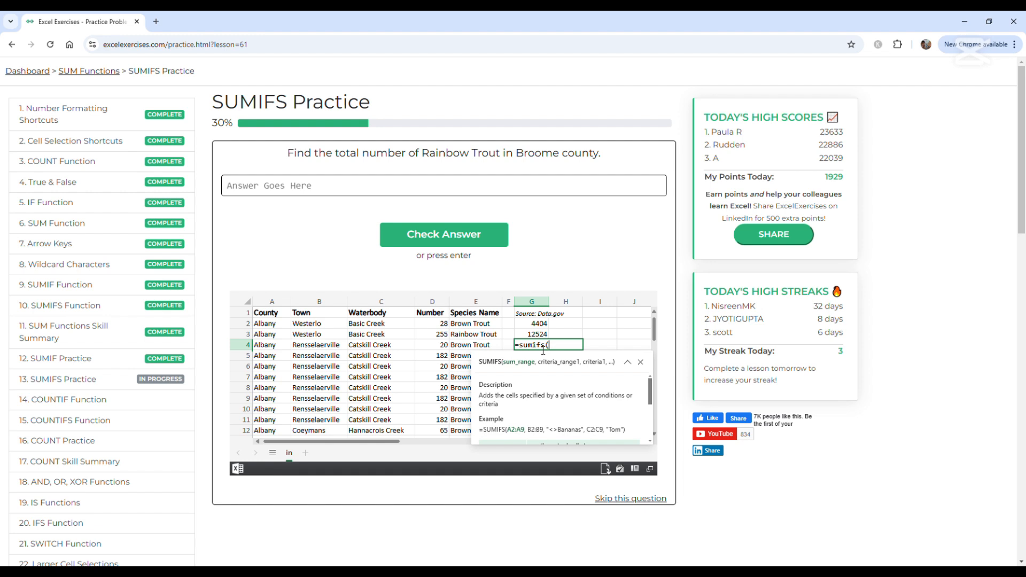
type("D:D,")
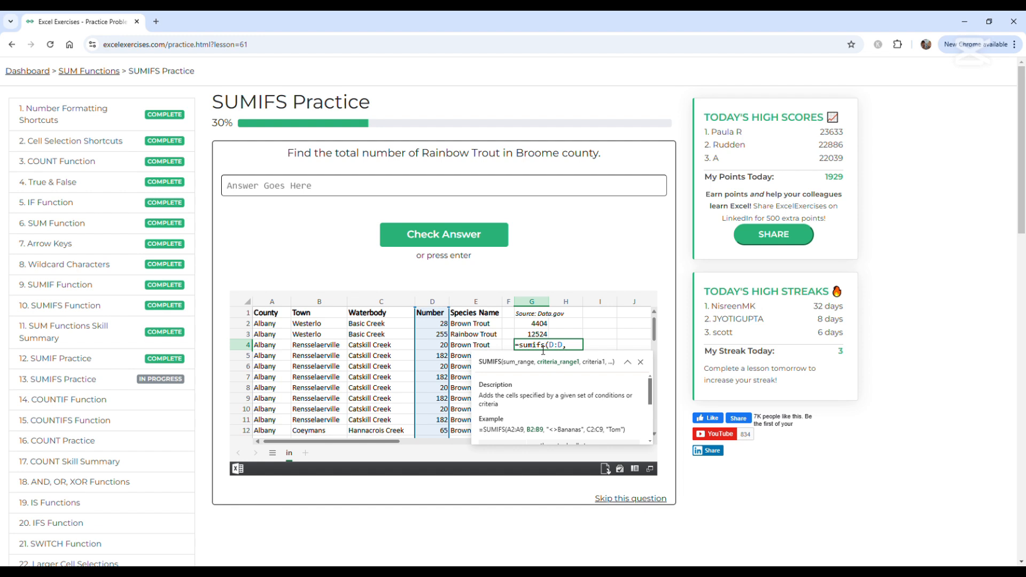
type("A")
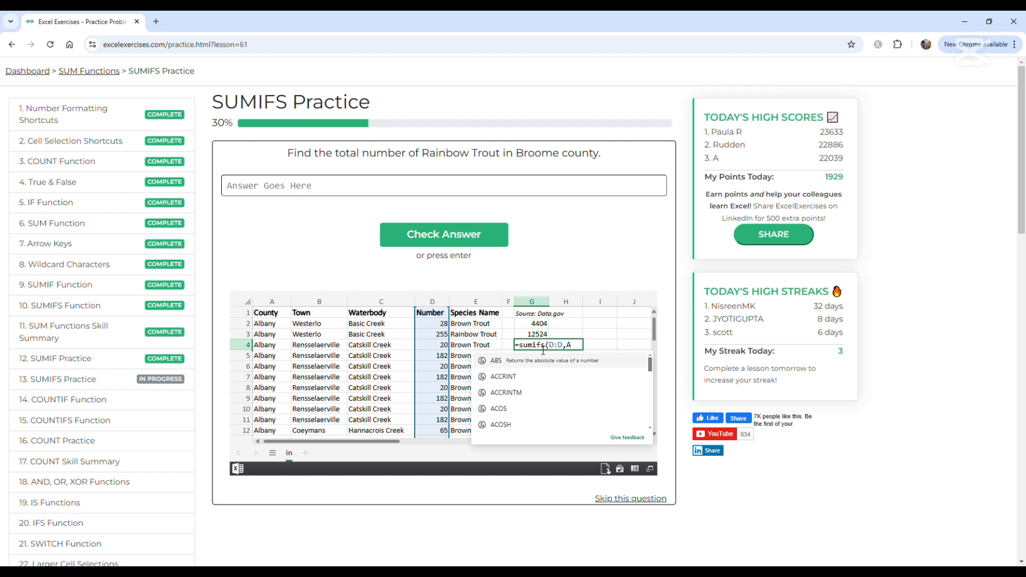
type(":A,")
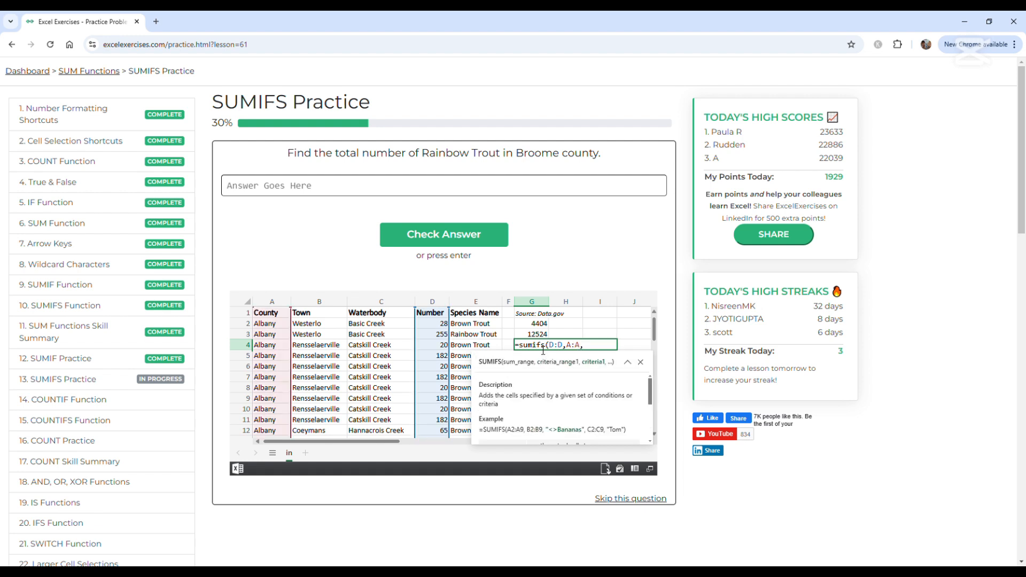
type("\"Broome\",")
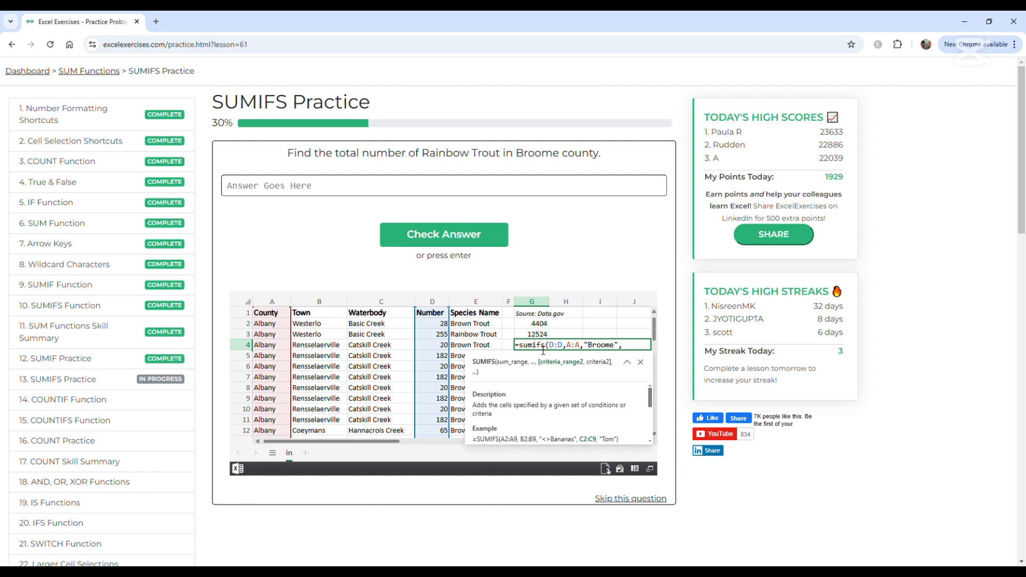
type("E:E")
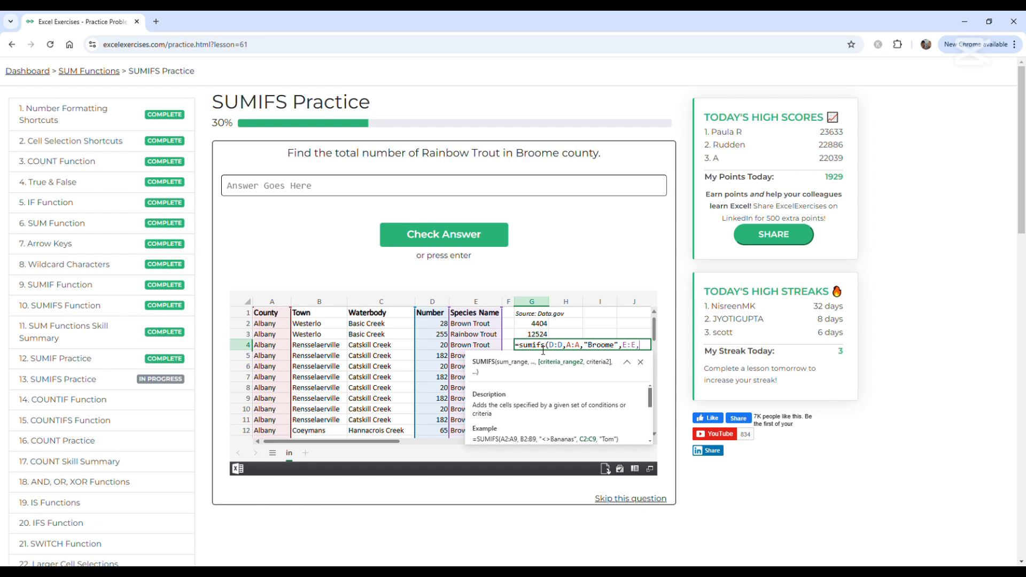
type(",\"Rainbow")
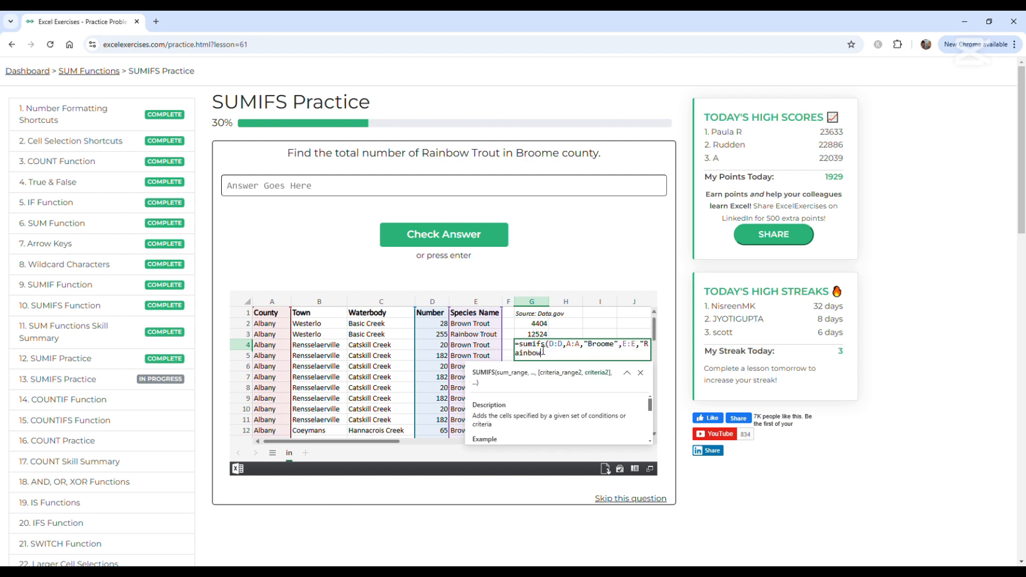
type(" Trout\")")
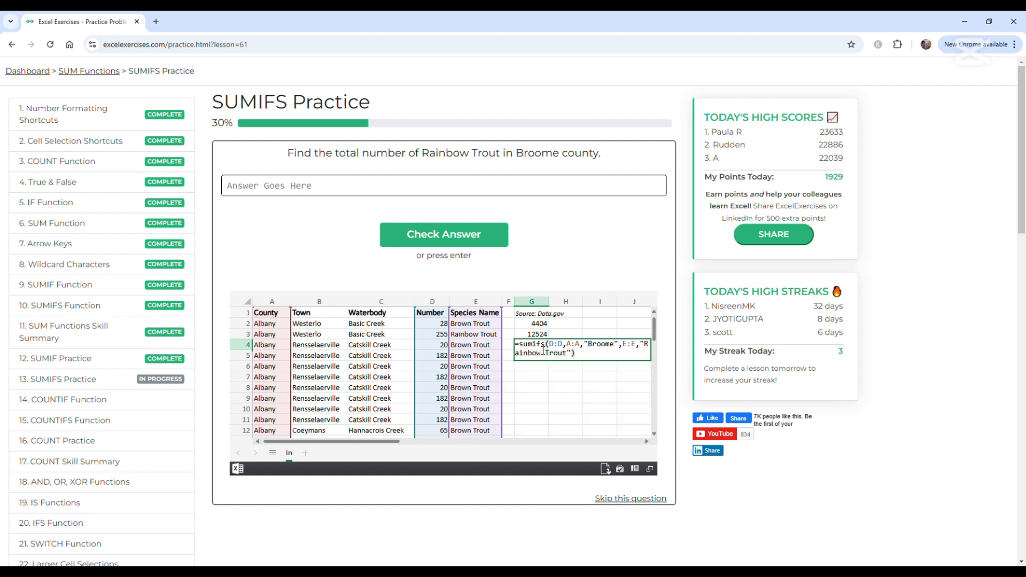
key("Return")
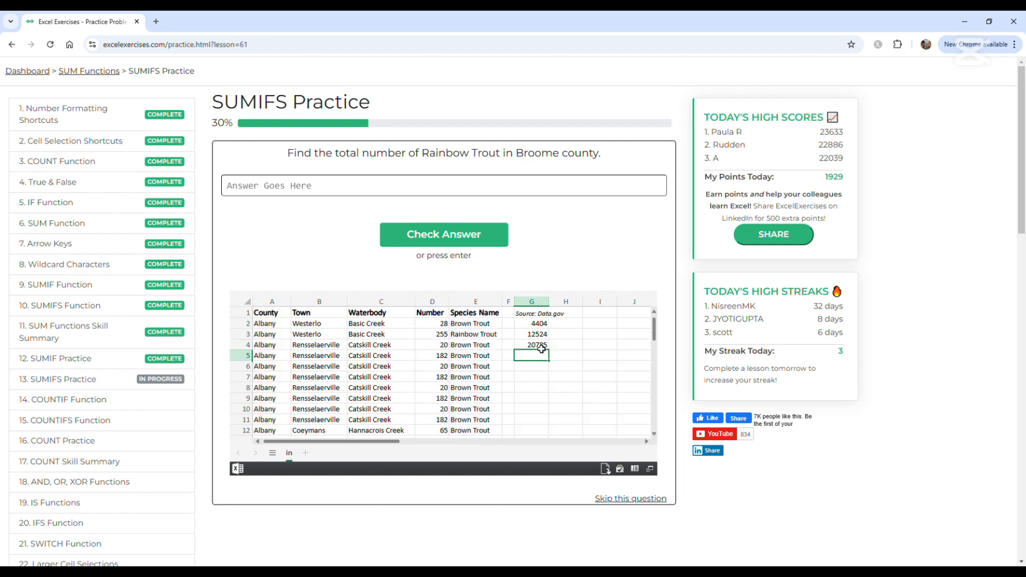
Step: Submit 20785 as the answer for the Broome county Rainbow Trout total and continue to the next question
left_click(398, 187)
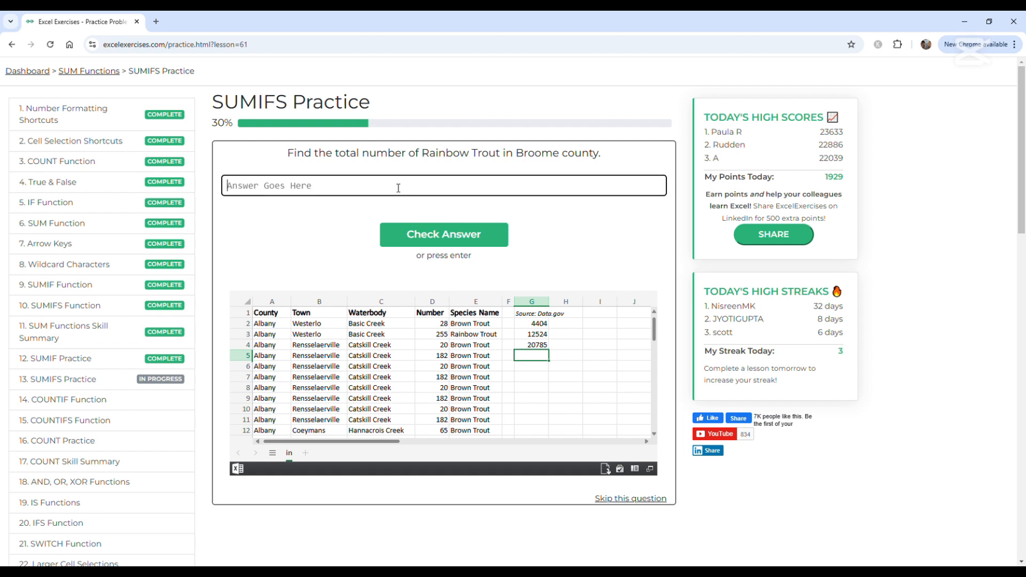
type("20785")
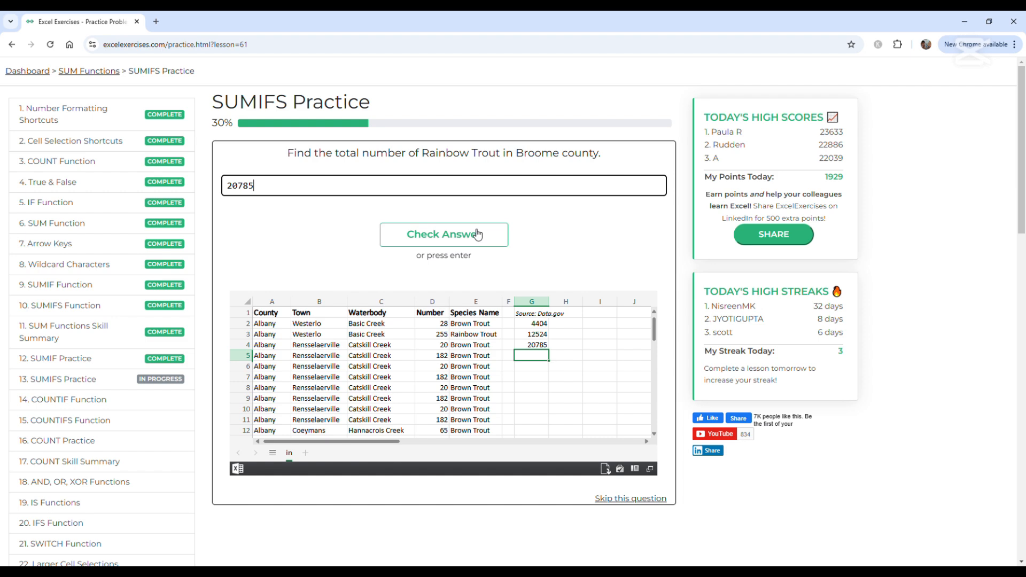
left_click(477, 234)
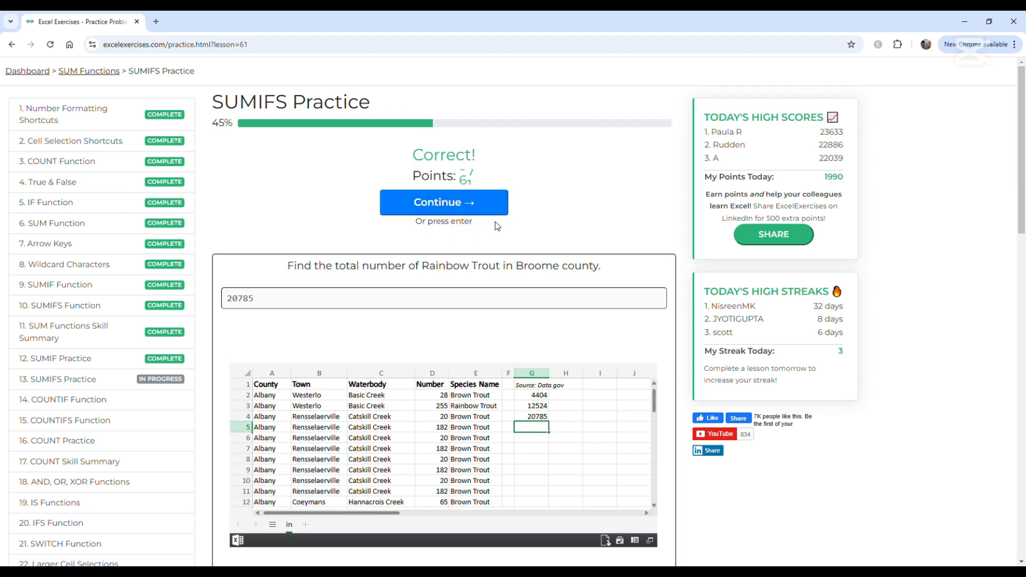
left_click(445, 205)
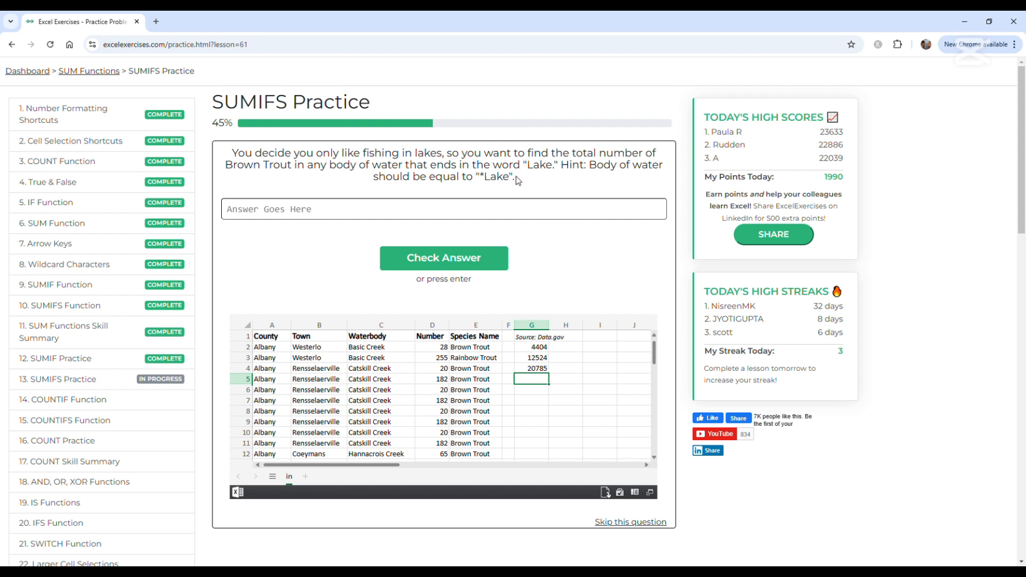
Step: Enter =sumifs(D:D,E:E,"Brown Trout",C:C,"*Lake") in cell G5 to total the Brown Trout in waters ending in "Lake"
double_click(539, 383)
type("=sumif")
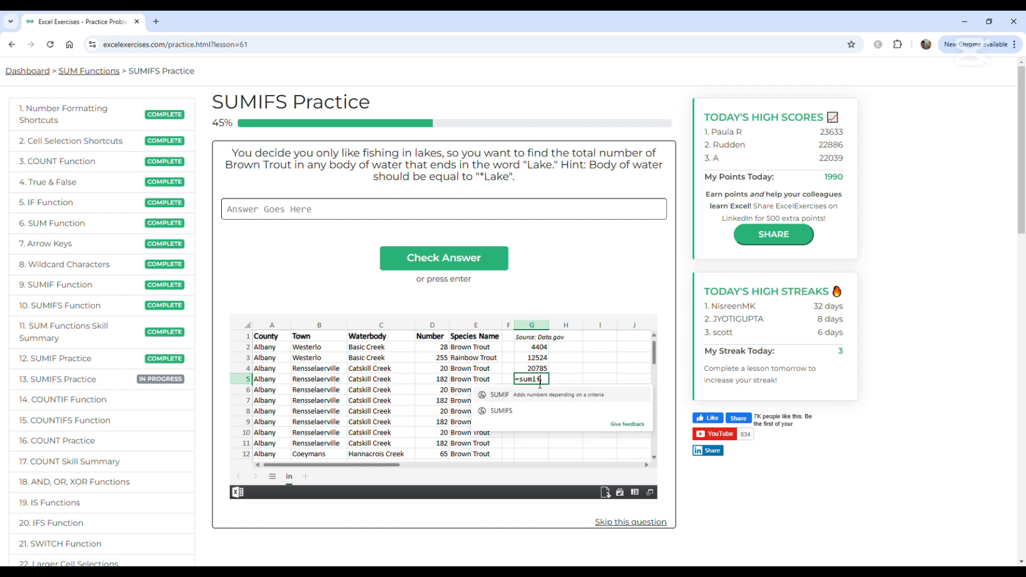
type("s(")
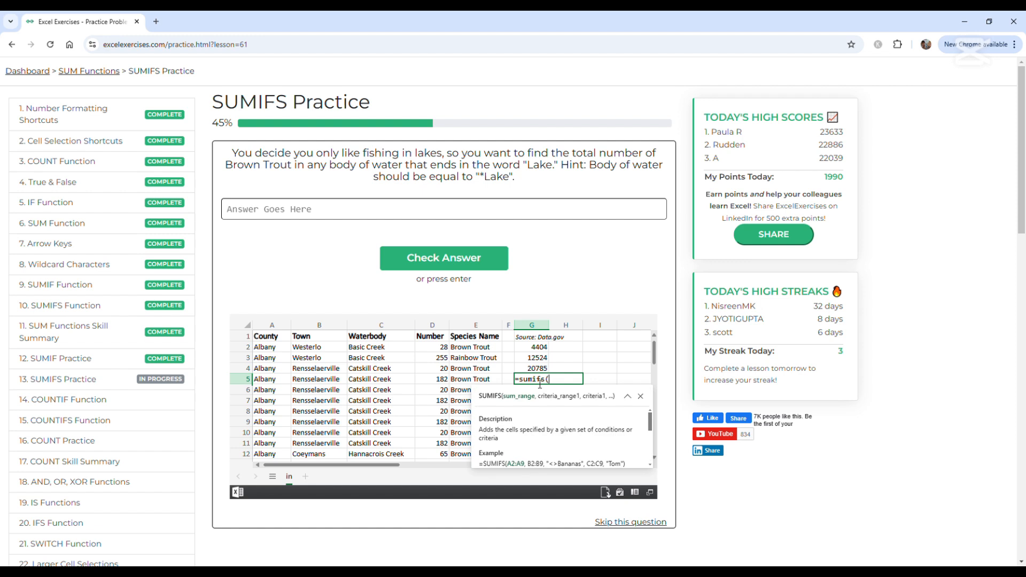
type("D:D")
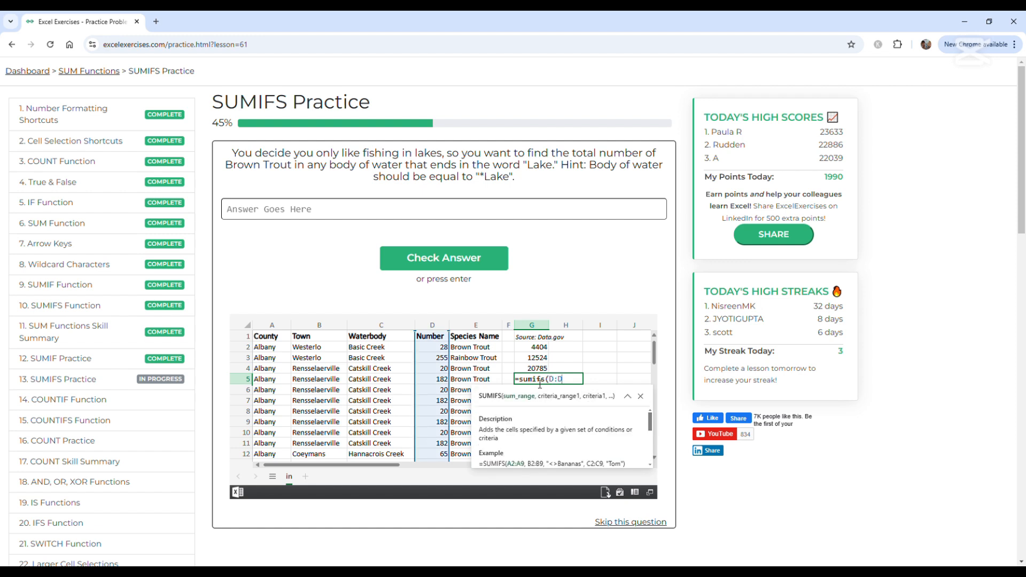
type(",")
type("E:")
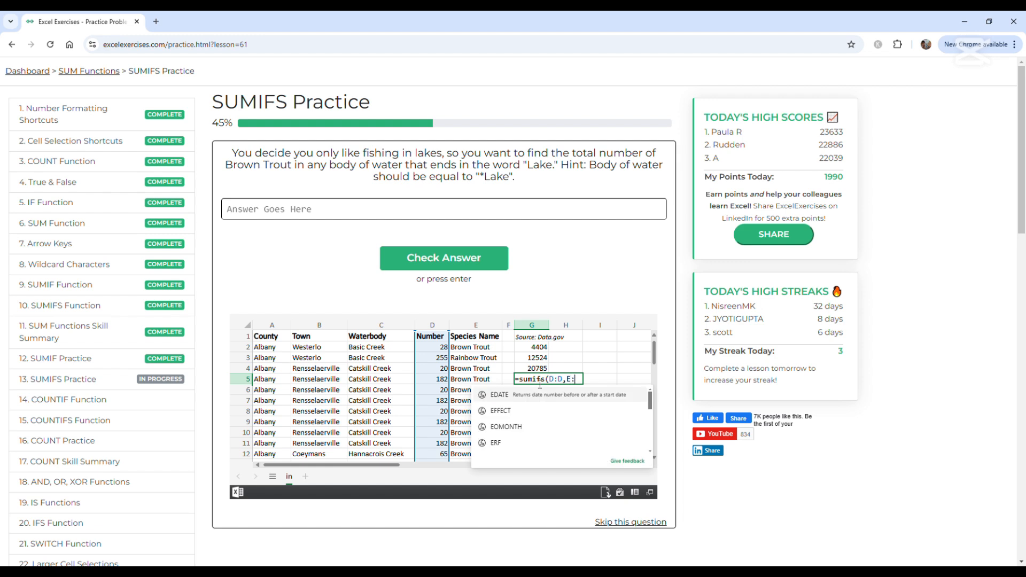
type("E,")
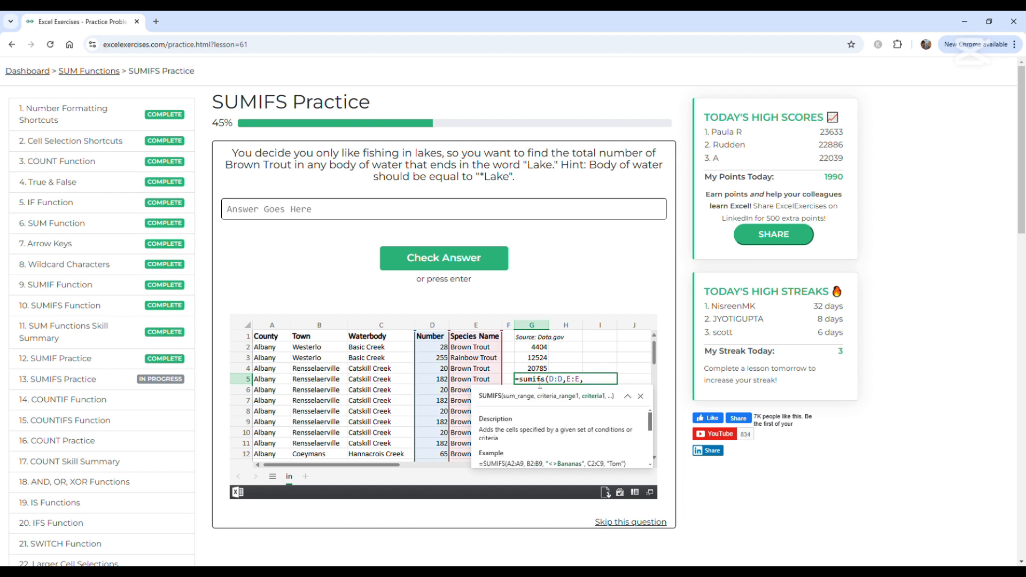
type("\"Brown Trout\",")
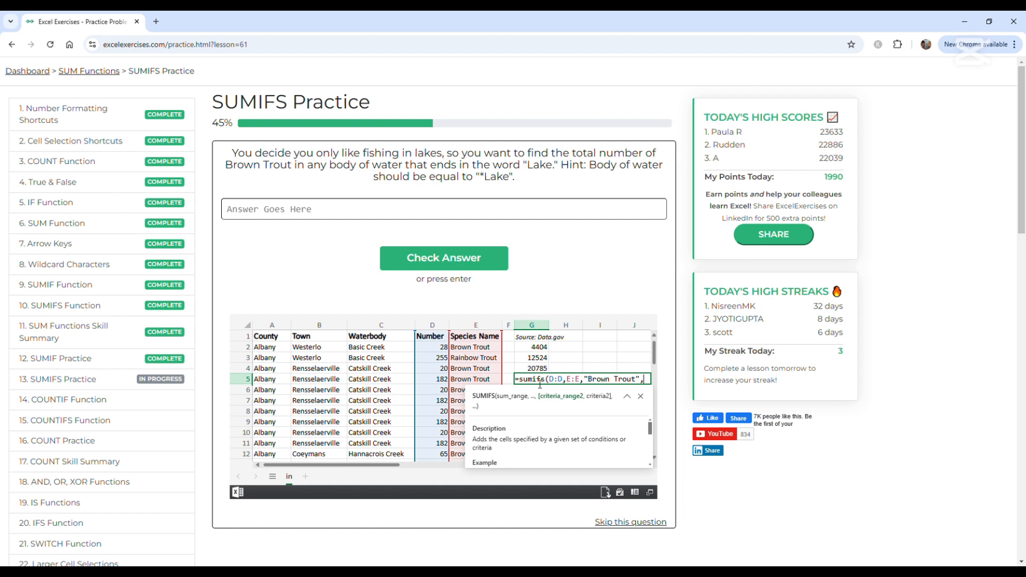
type("C:")
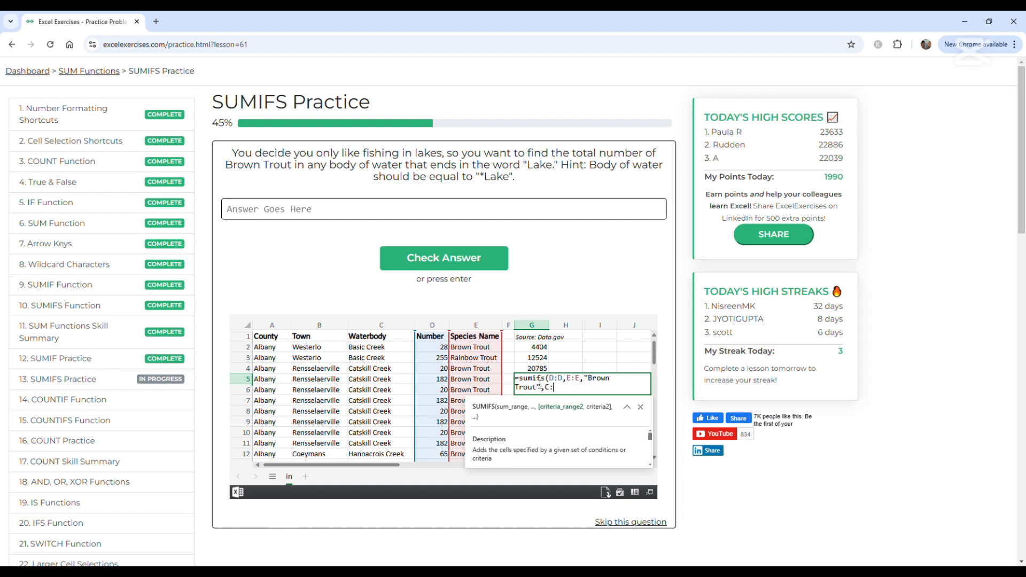
type("C,")
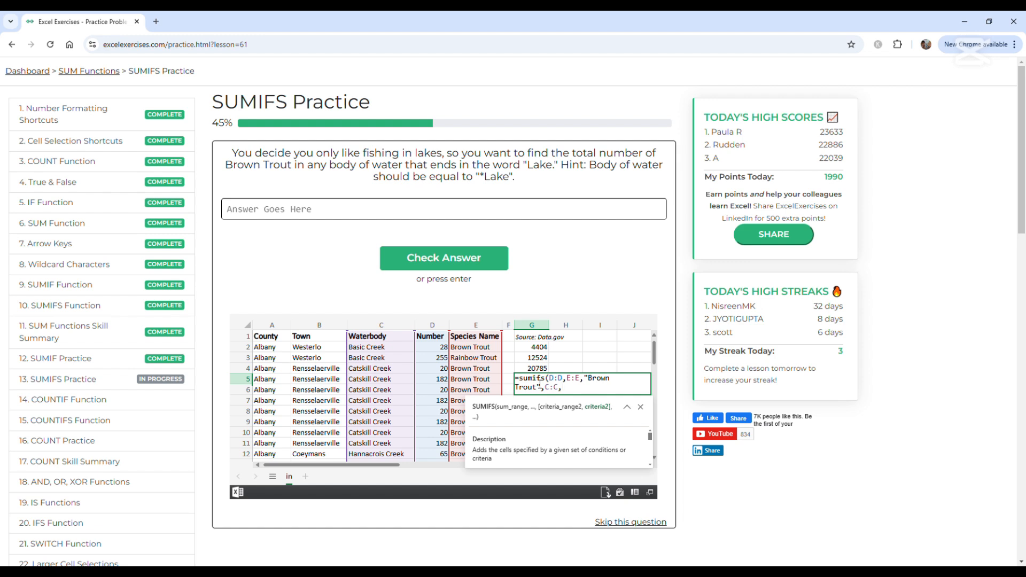
type("\"*Lake\")")
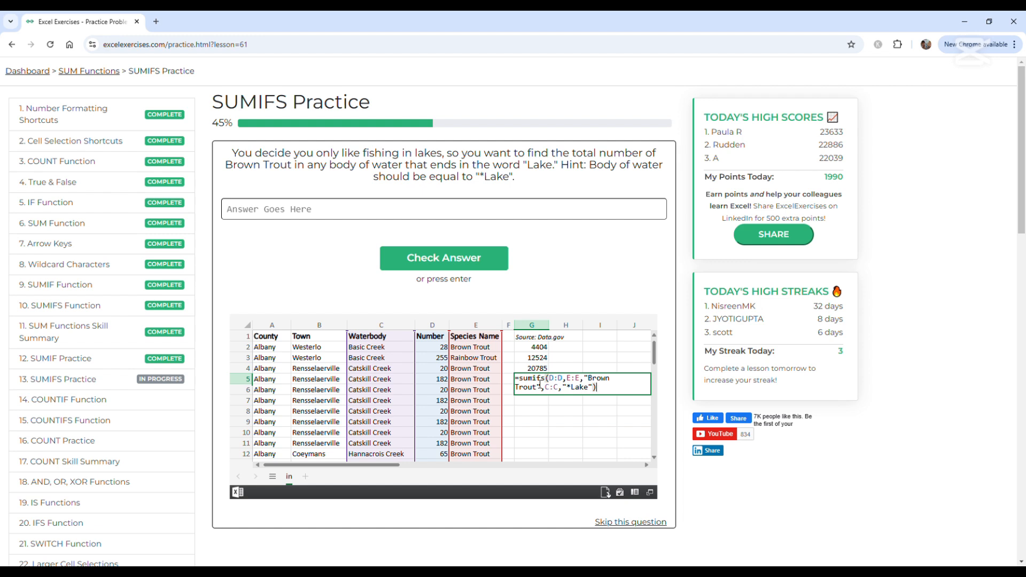
key("Return")
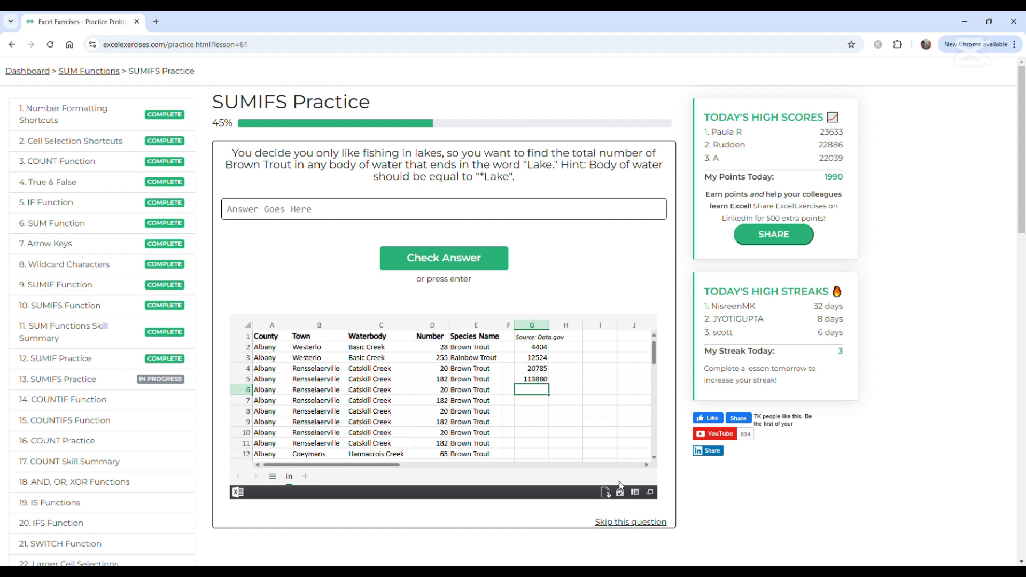
Step: Submit 113880 as the answer for the Brown Trout total in lakes and continue to the next question
left_click(402, 210)
type("1")
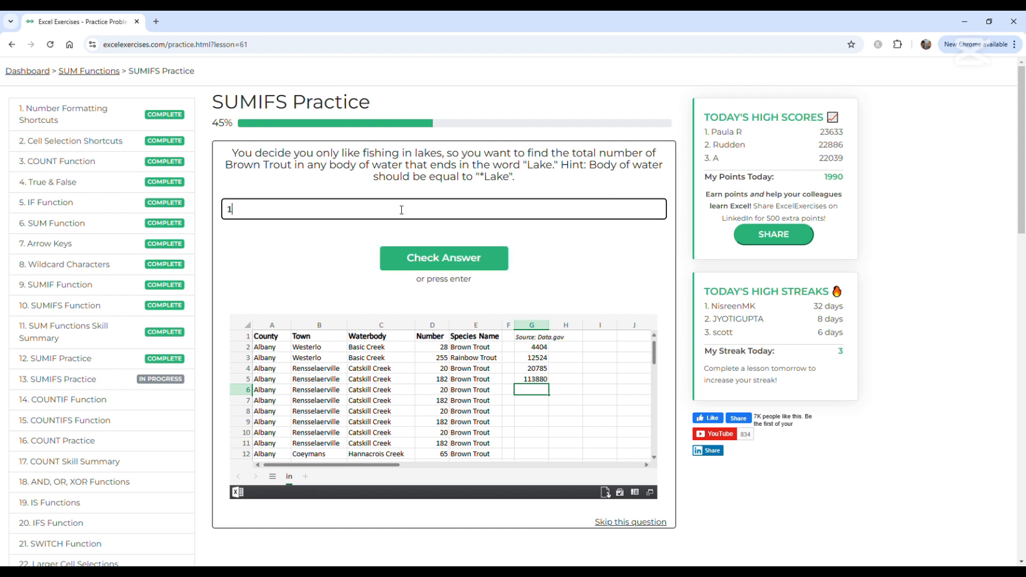
type("13880")
key("Return")
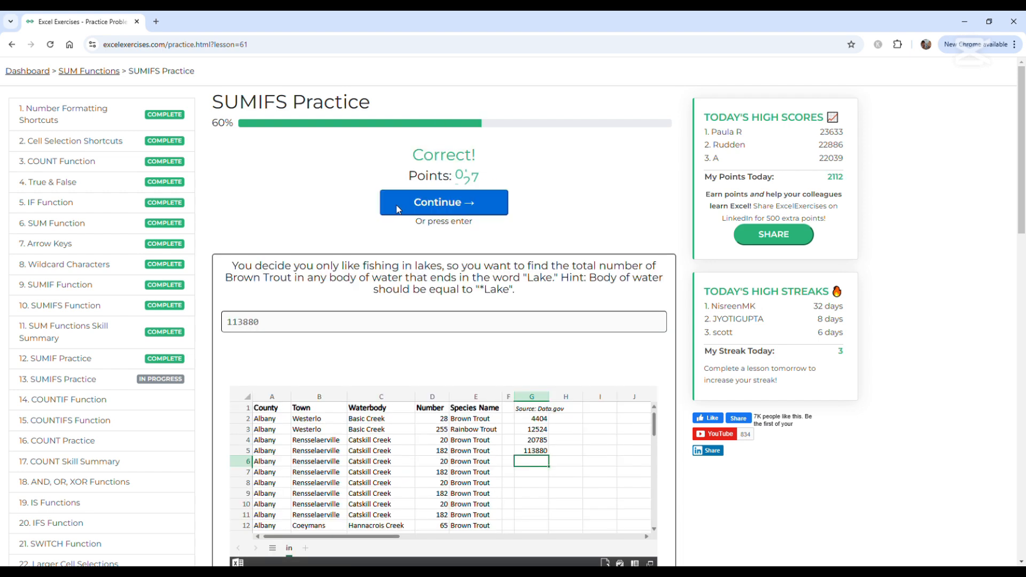
left_click(448, 205)
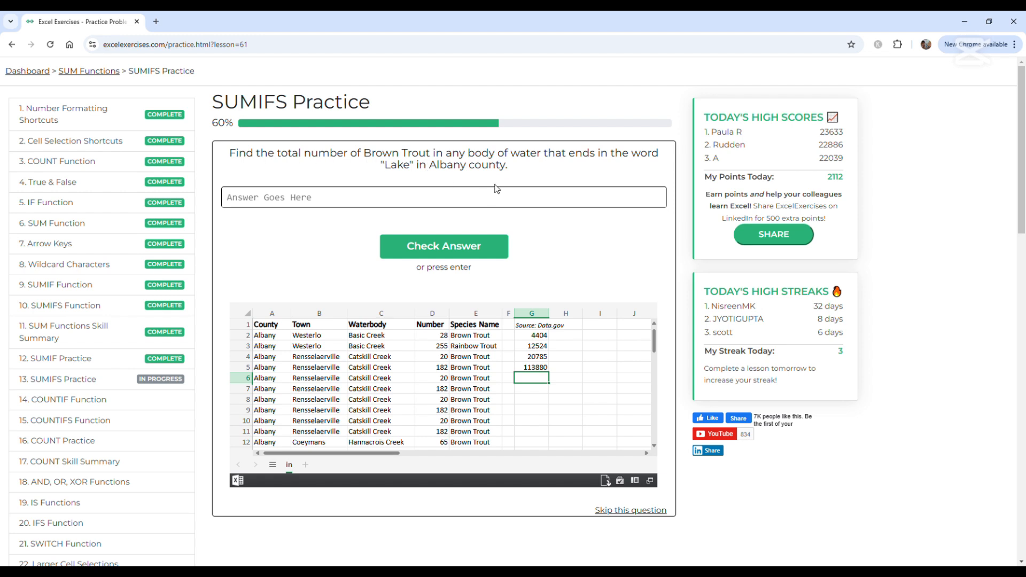
Step: Enter =sumifs(D:D,E:E,"Brown Trout",C:C,"*Lake",A:A,"Albany") in cell G6 to total the Brown Trout in Albany county's lakes
double_click(542, 380)
type("=sumifs")
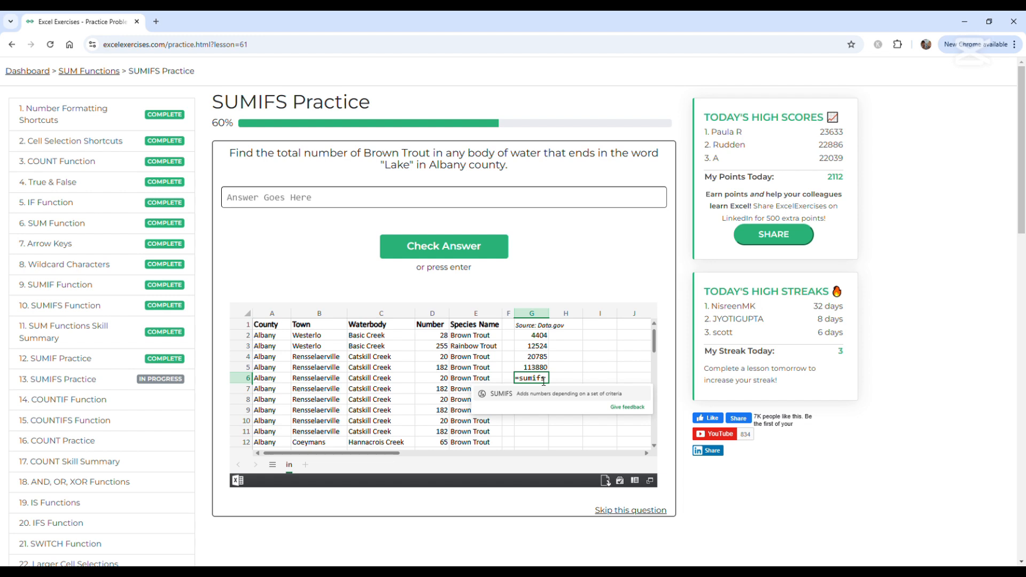
type("(")
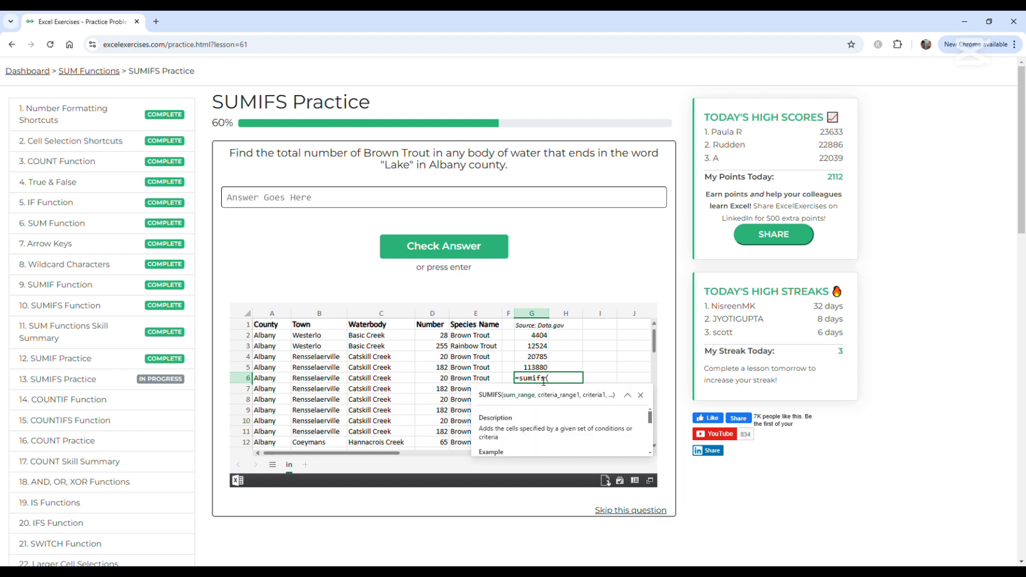
type("D:D")
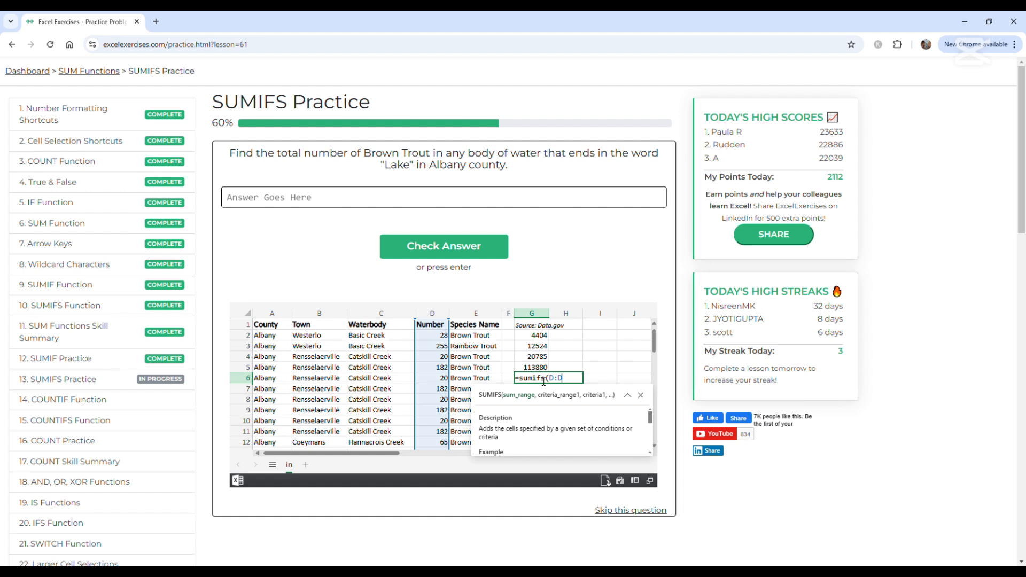
type(",E:E,")
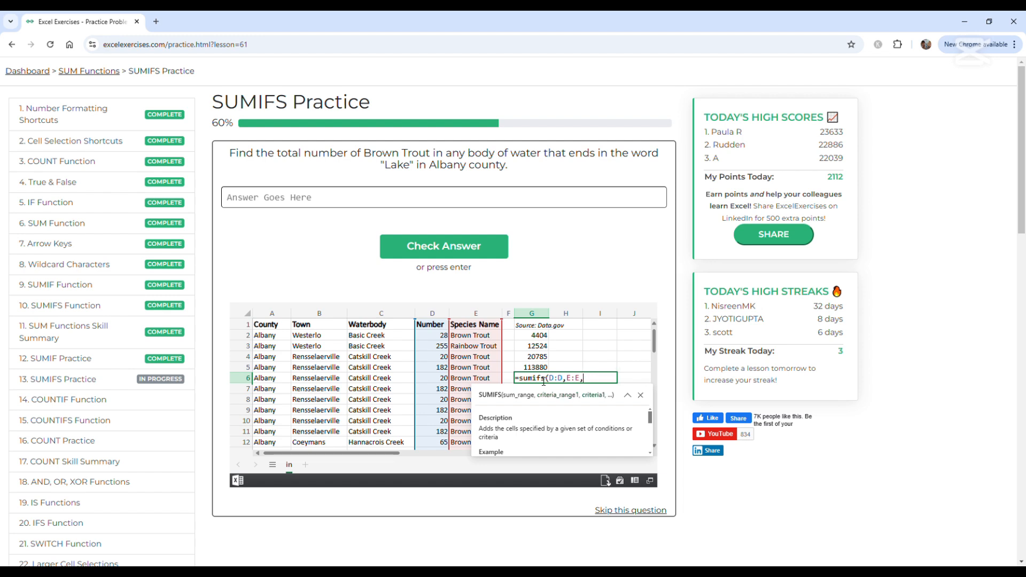
type("\"Brown Trout\",")
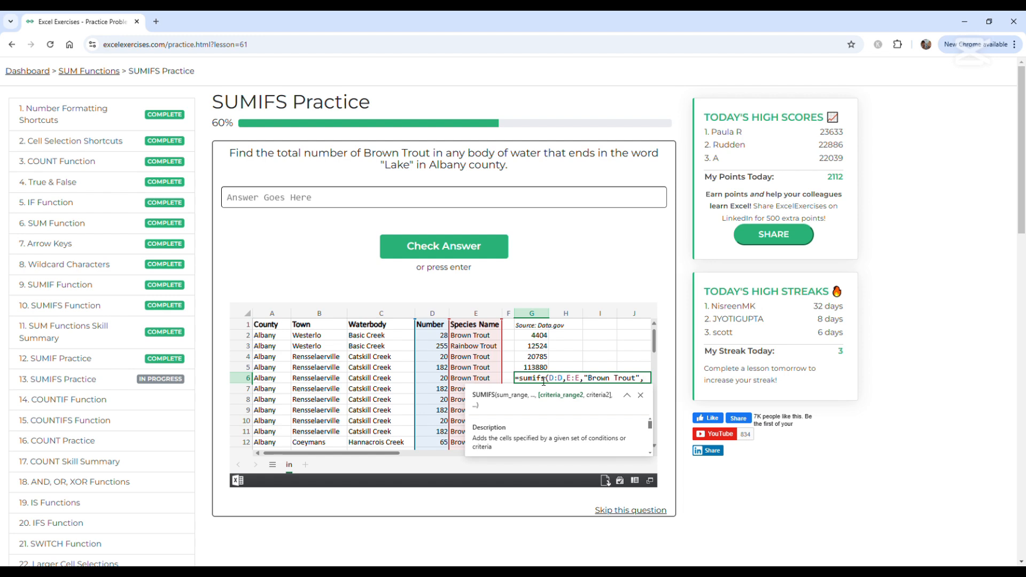
type("C:C")
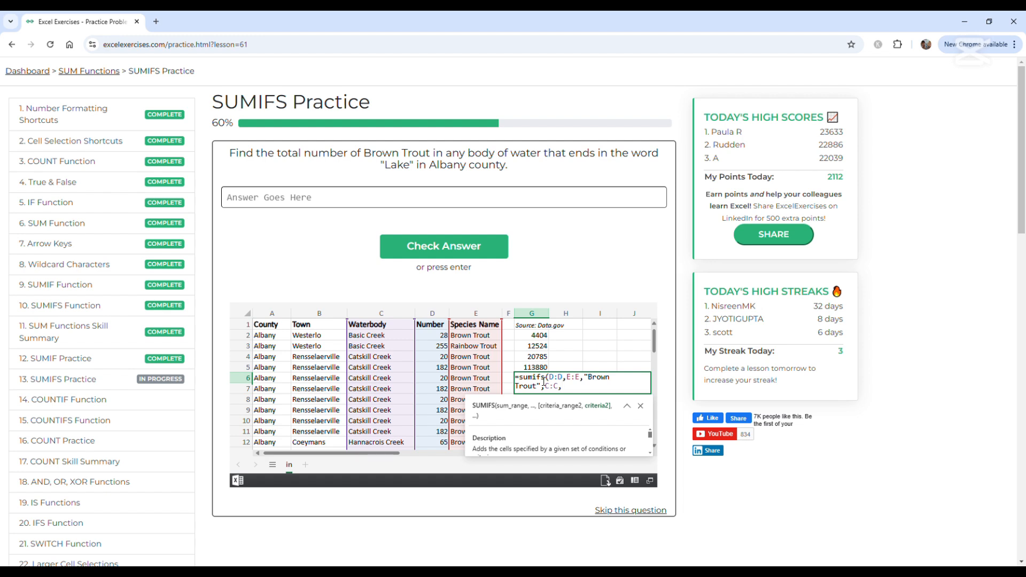
type(",\"*Lake\",")
type("A")
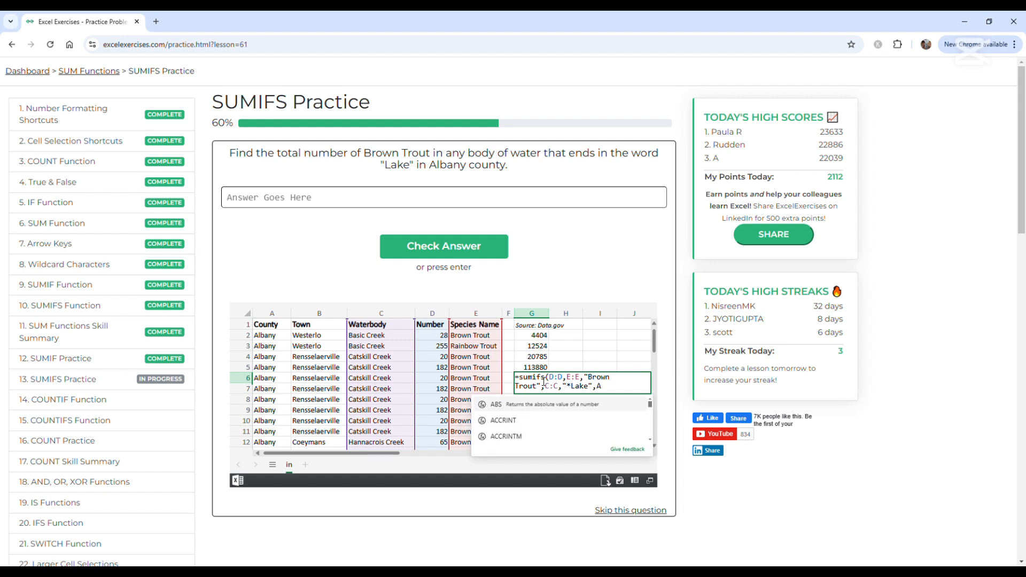
type(":A,")
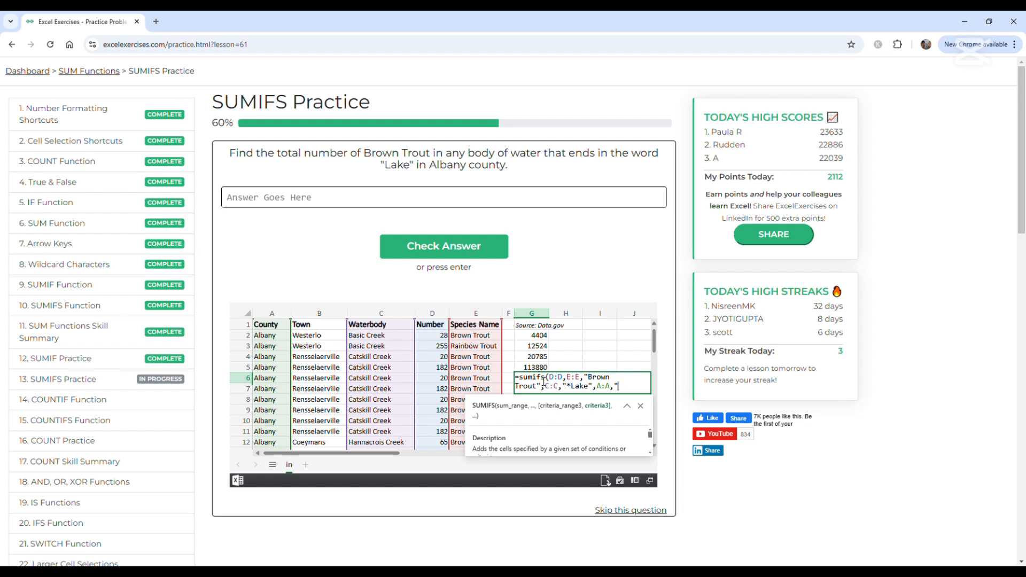
type("\"Albany\"")
type(")")
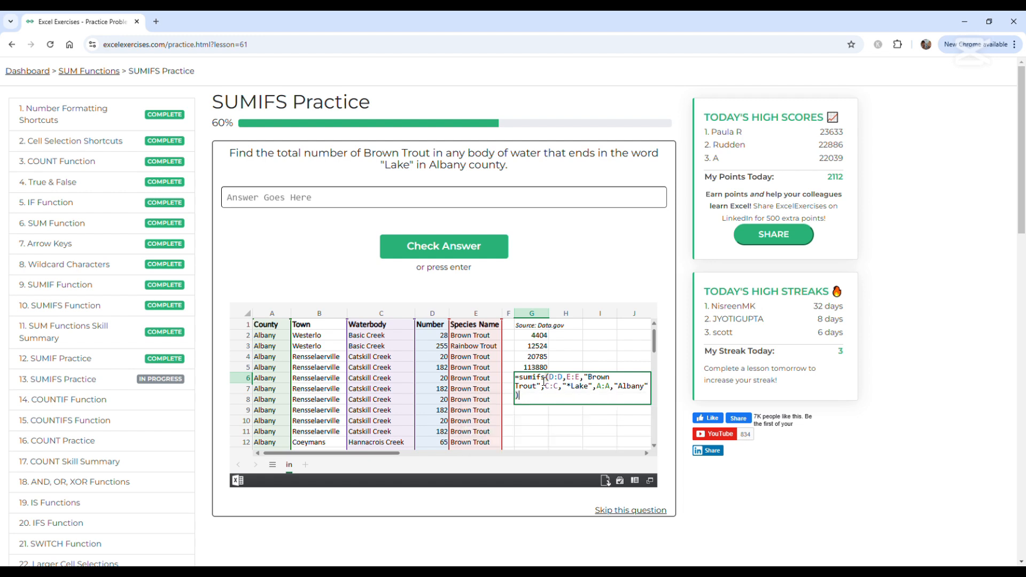
key("Return")
Step: Submit 2418 as the answer for Albany county's lake Brown Trout total and continue to the next question
left_click(521, 203)
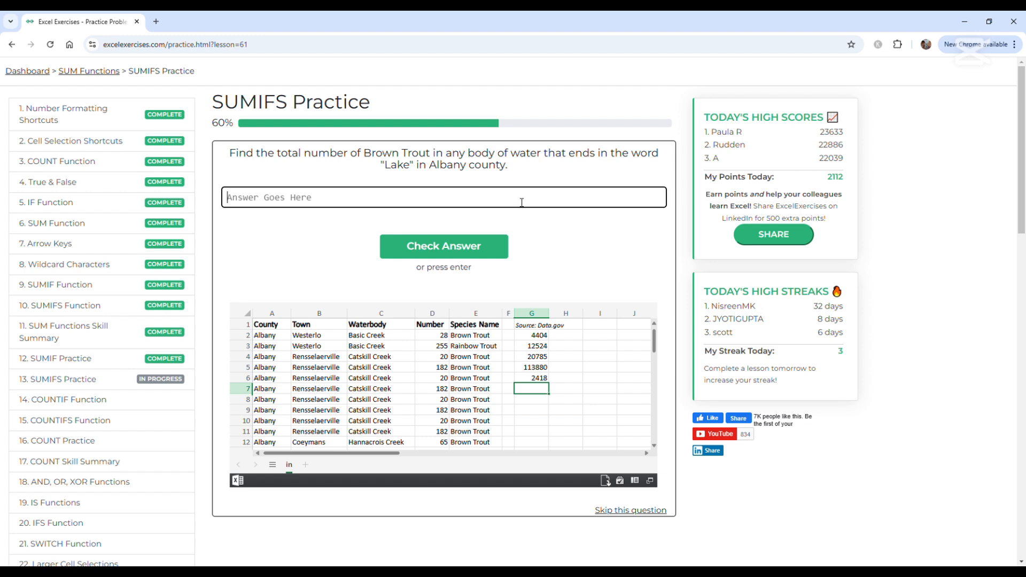
type("2418")
key("Return")
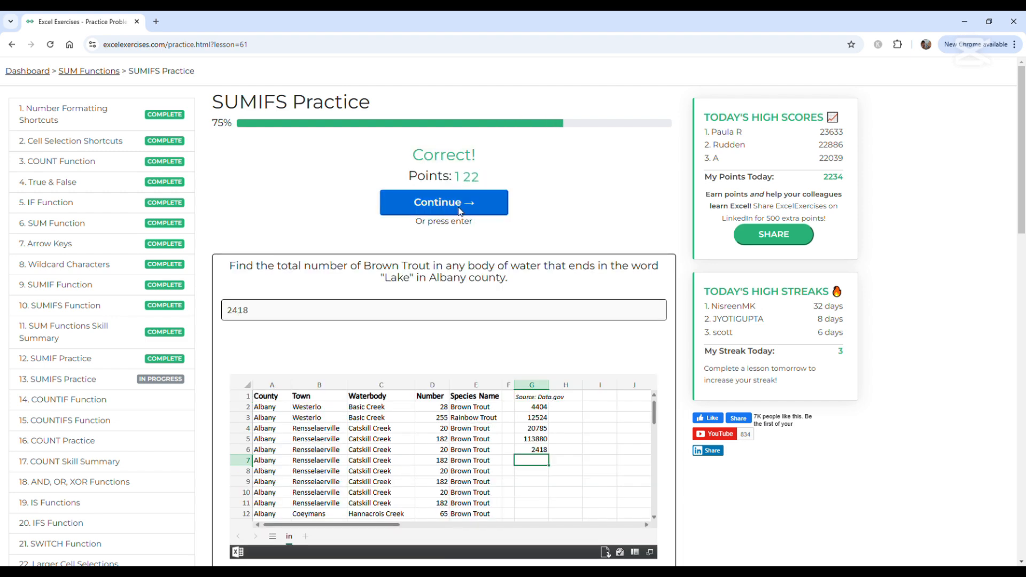
left_click(459, 211)
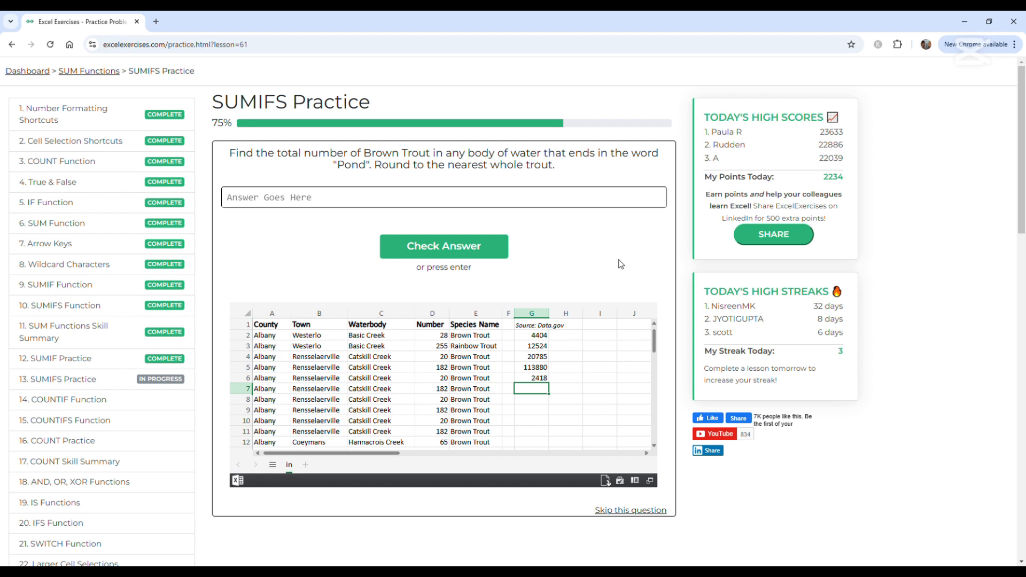
Step: Enter =sumifs(D:D,E:E,"Brown Trout",C:C,"*Pond") in cell G7 to total the Brown Trout in waters ending in "Pond"
double_click(543, 391)
type("=sum")
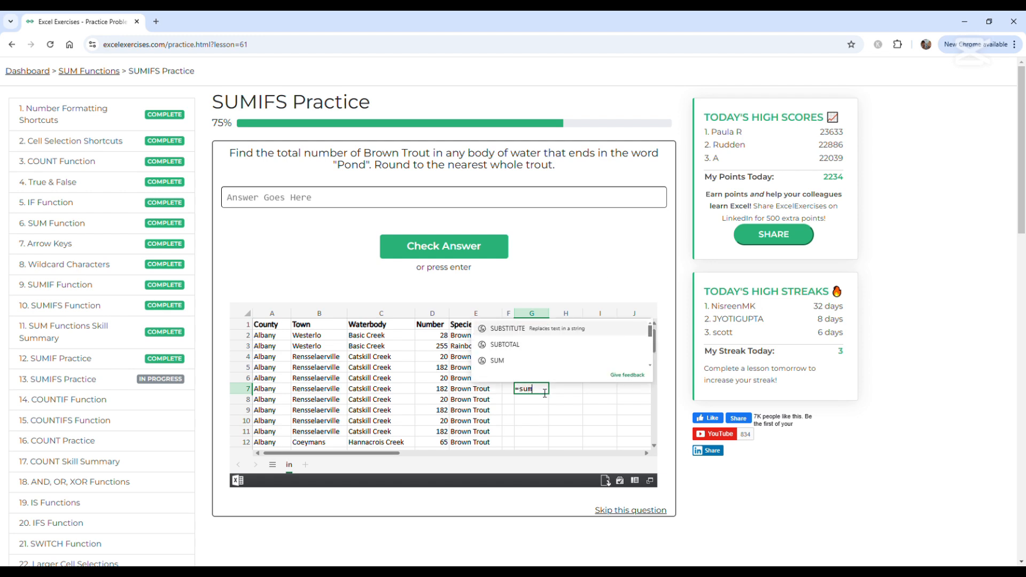
type("ifs(")
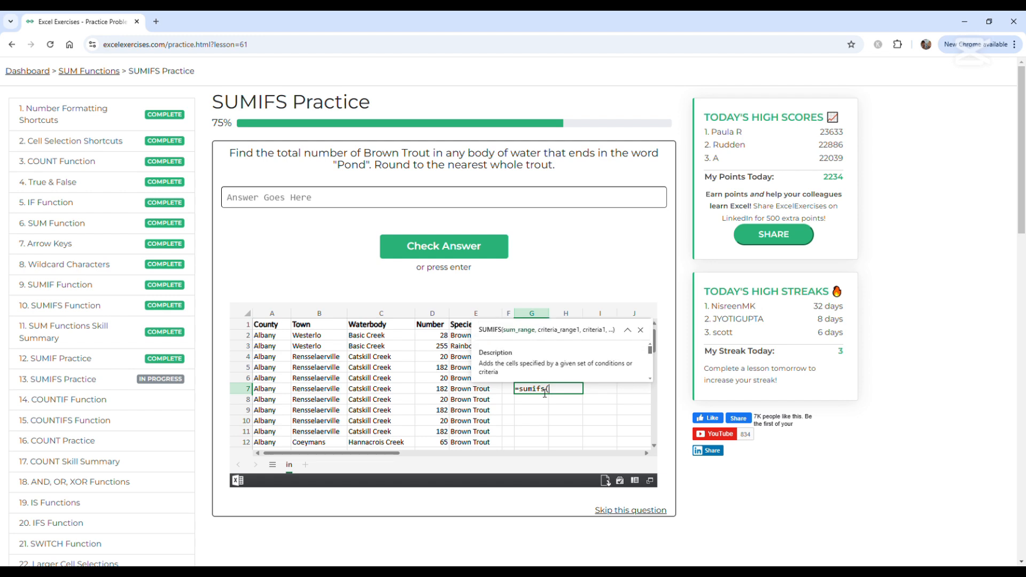
type("D:D,")
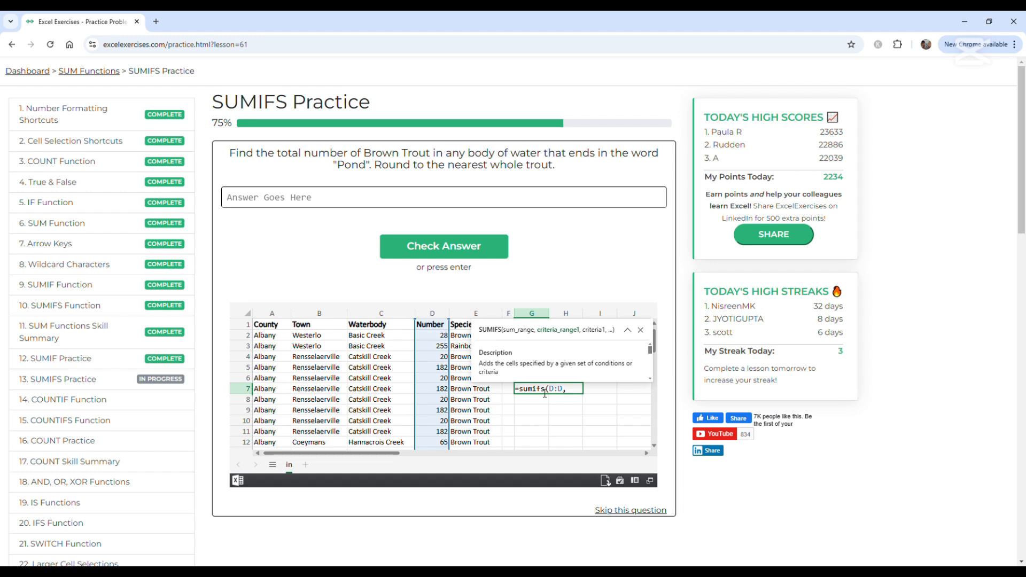
type("E:E")
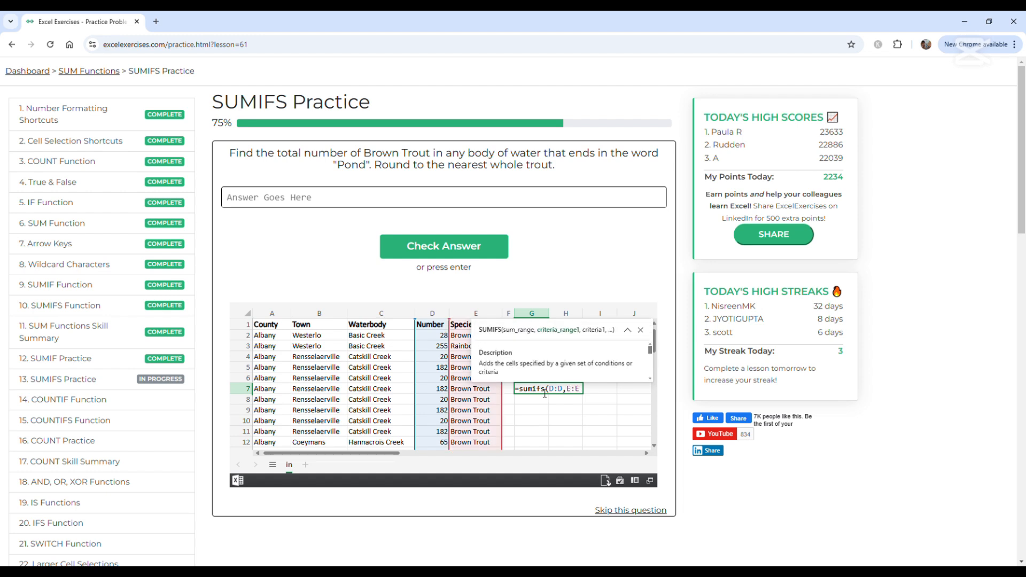
type(",\"Brown T")
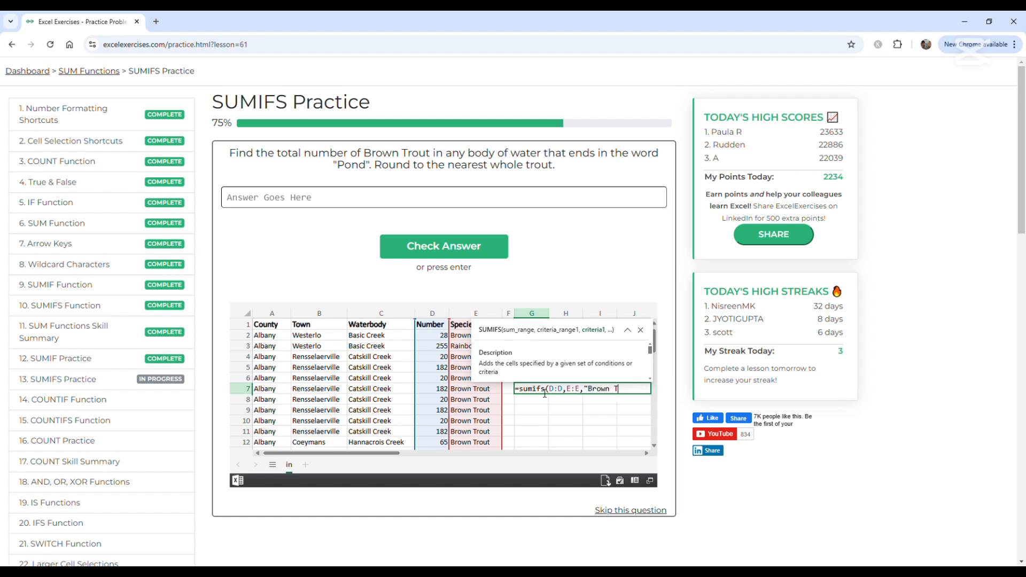
type("rout\",")
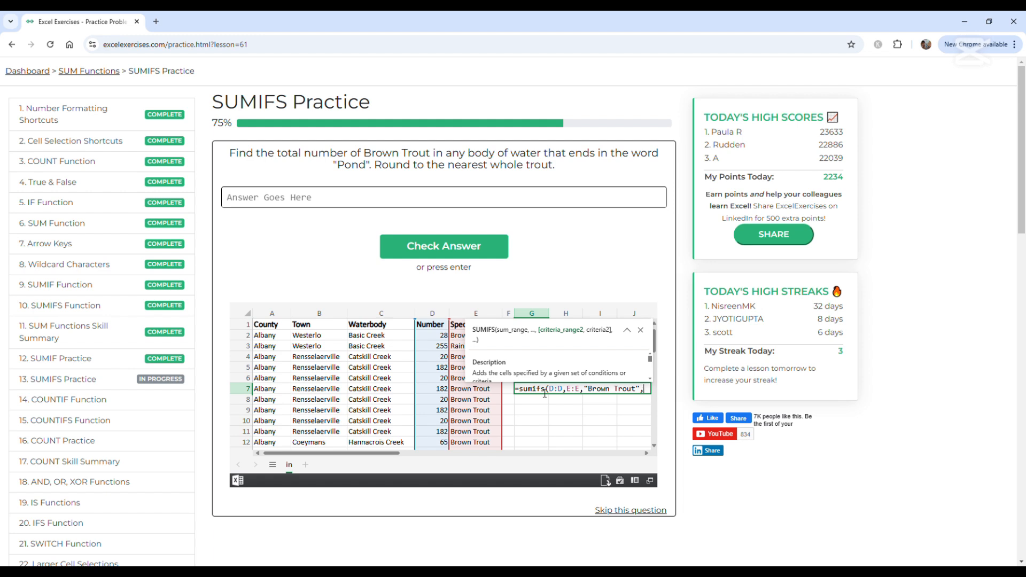
type("C:C,")
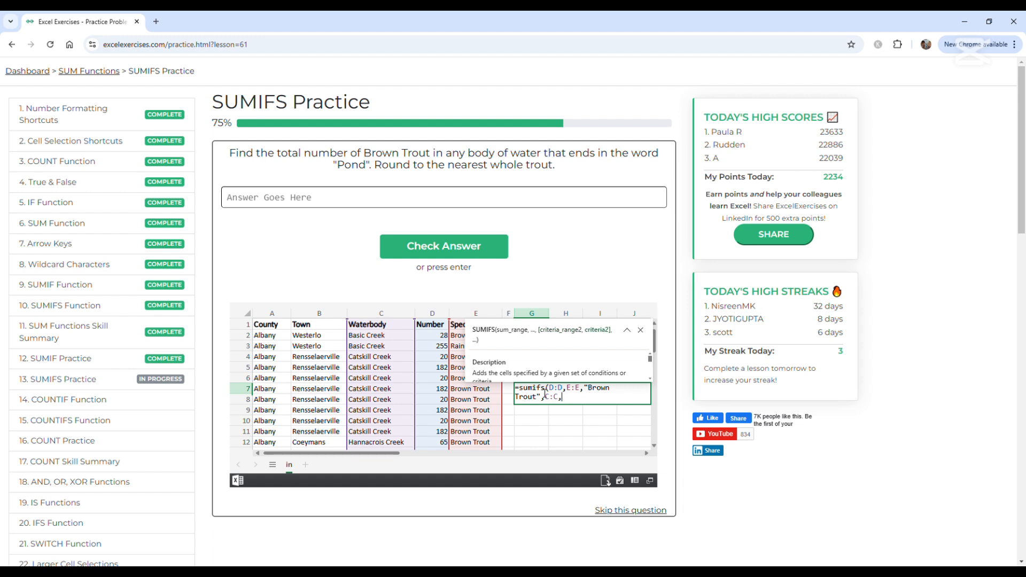
type("\"*Pond")
type("\")")
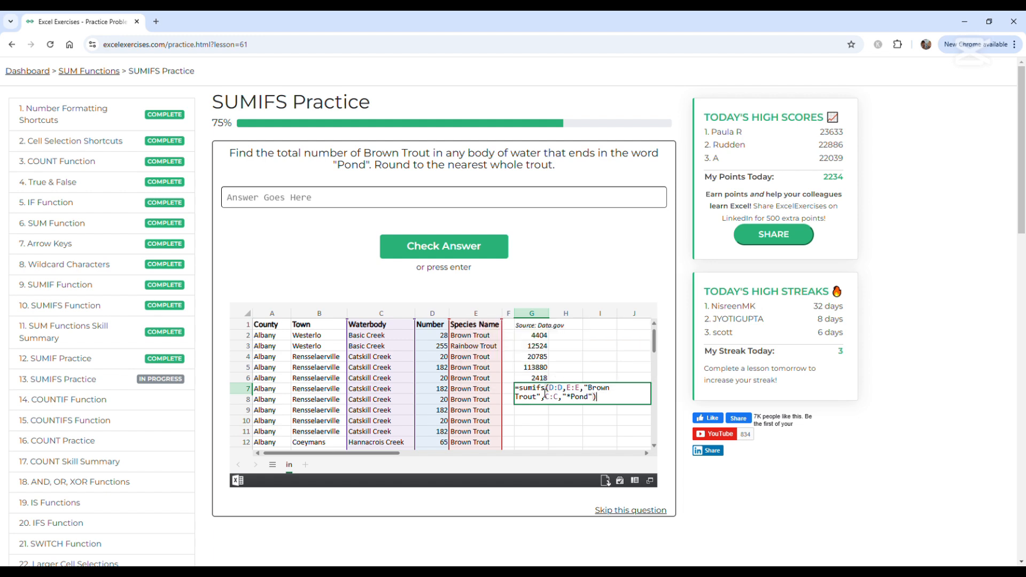
key("Return")
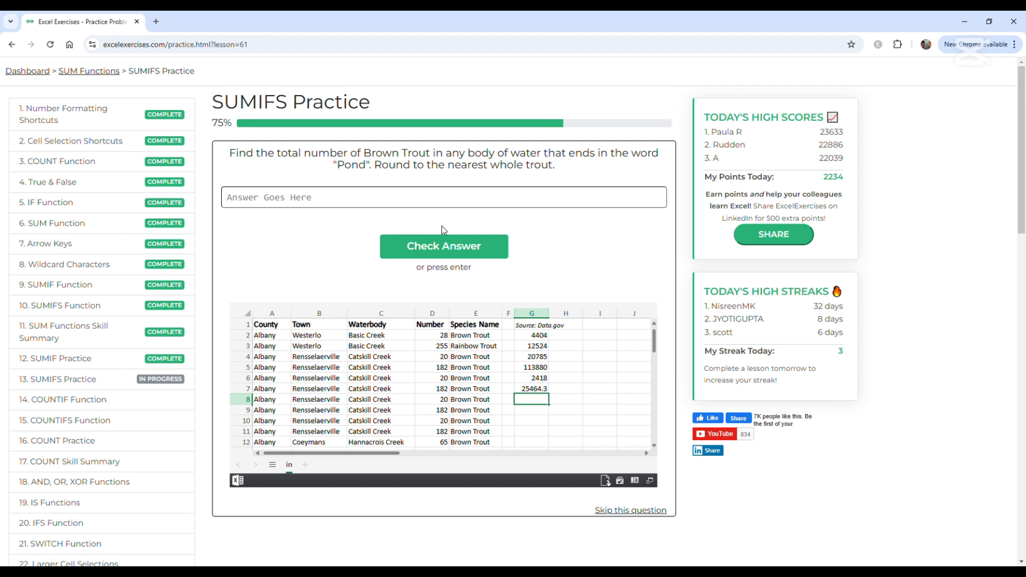
Step: Submit 25464 as the answer for the Brown Trout total in waters ending in "Pond" and continue to the next question
left_click(444, 202)
type("254")
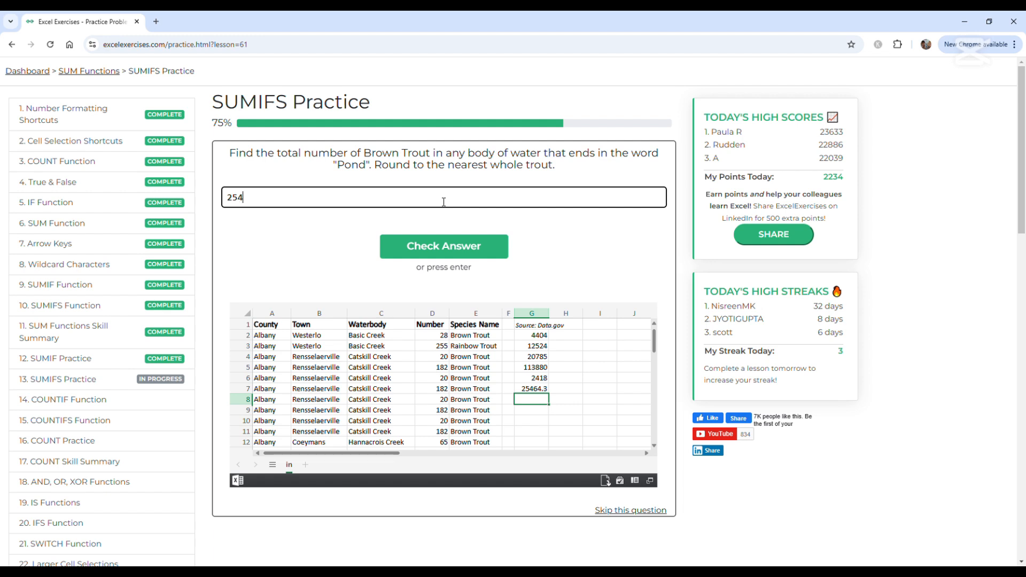
type("64")
key("Return")
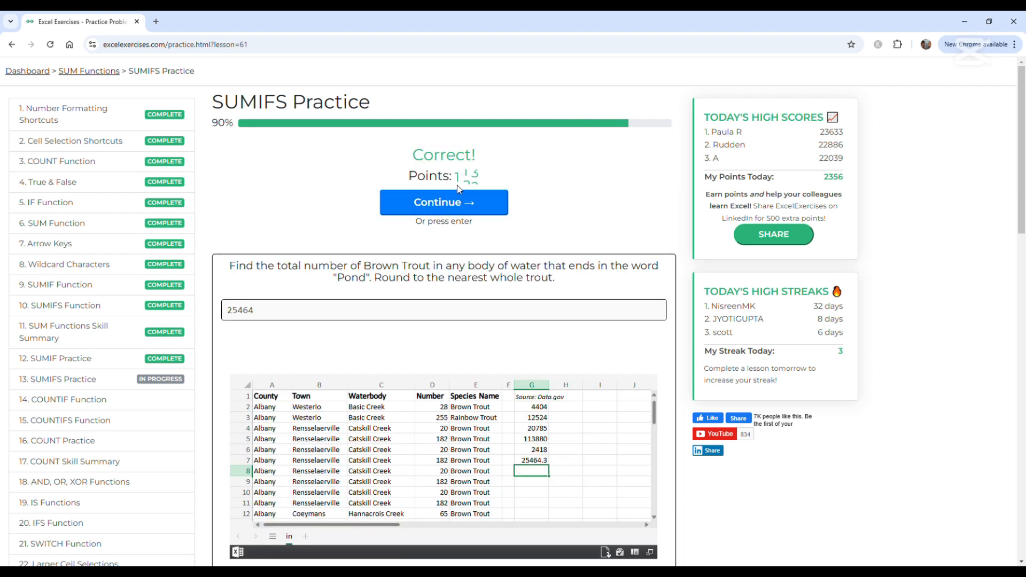
left_click(452, 202)
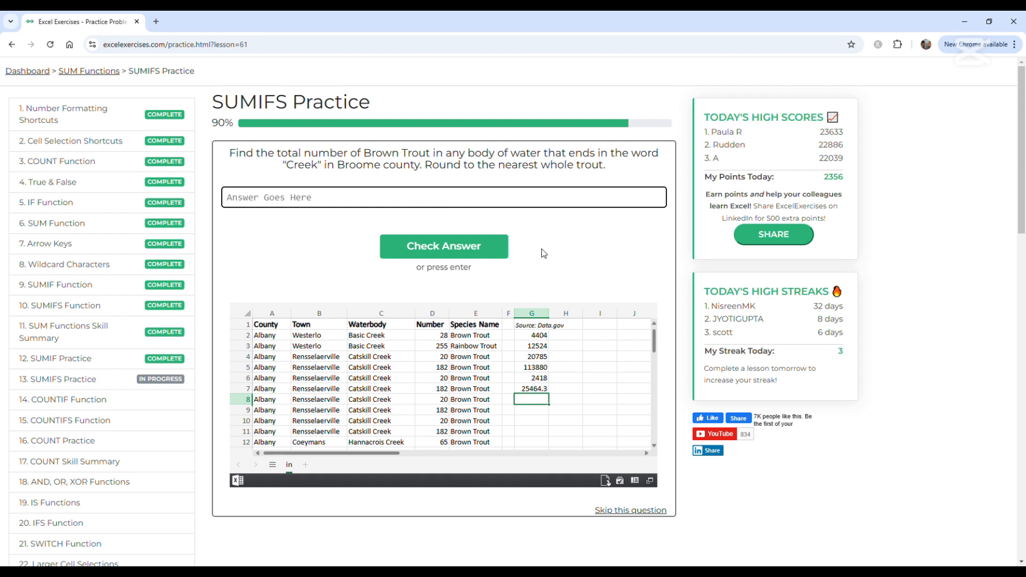
Step: Enter =sumifs(D:D,E:E,"Brown Trout",C:C,"*Creek",A:A,"Broome") in cell G8 to total the Brown Trout in Broome county's creeks
double_click(547, 405)
type("=")
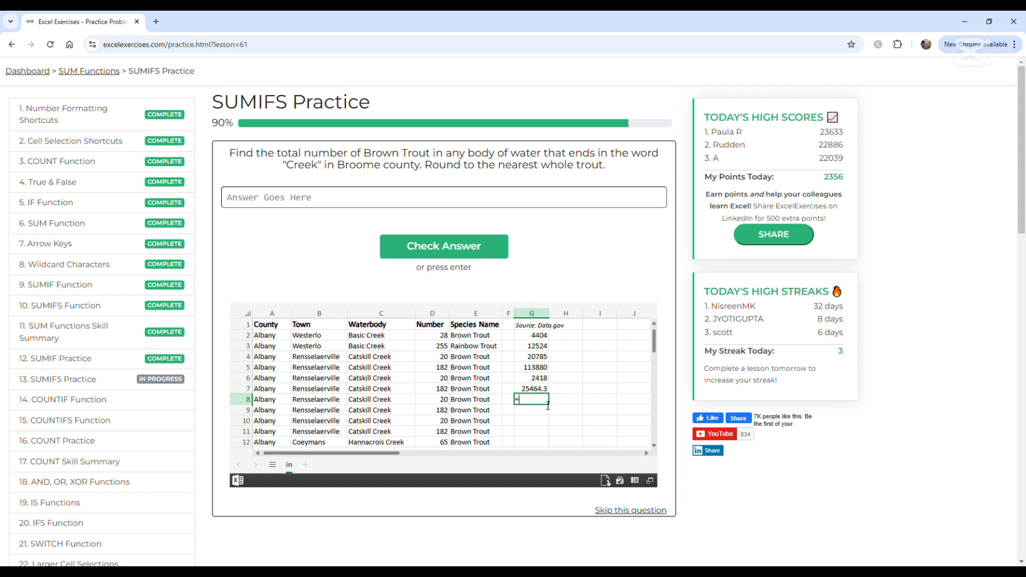
type("sumif")
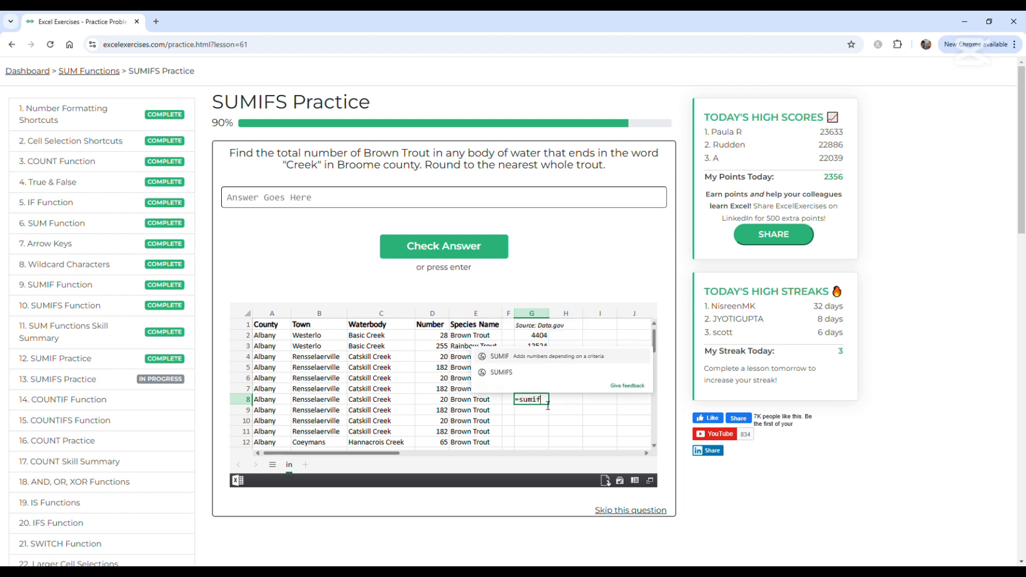
type("s(")
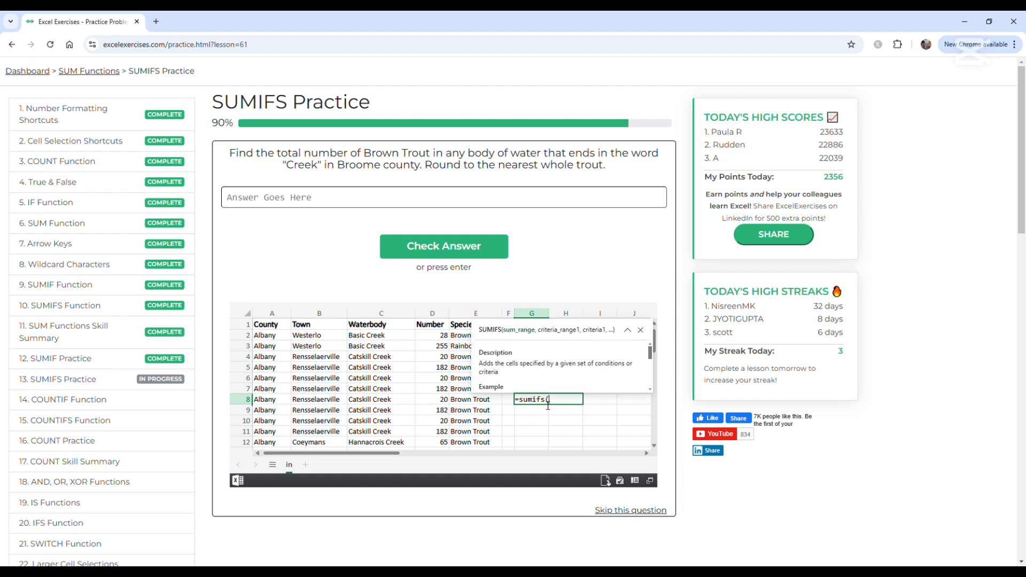
type("D:D,")
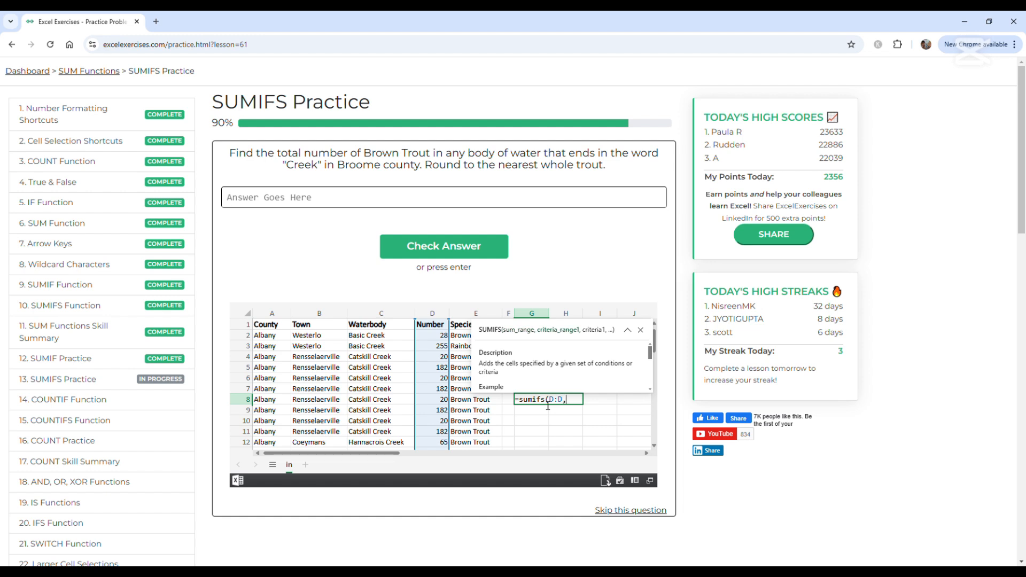
type("E:E,")
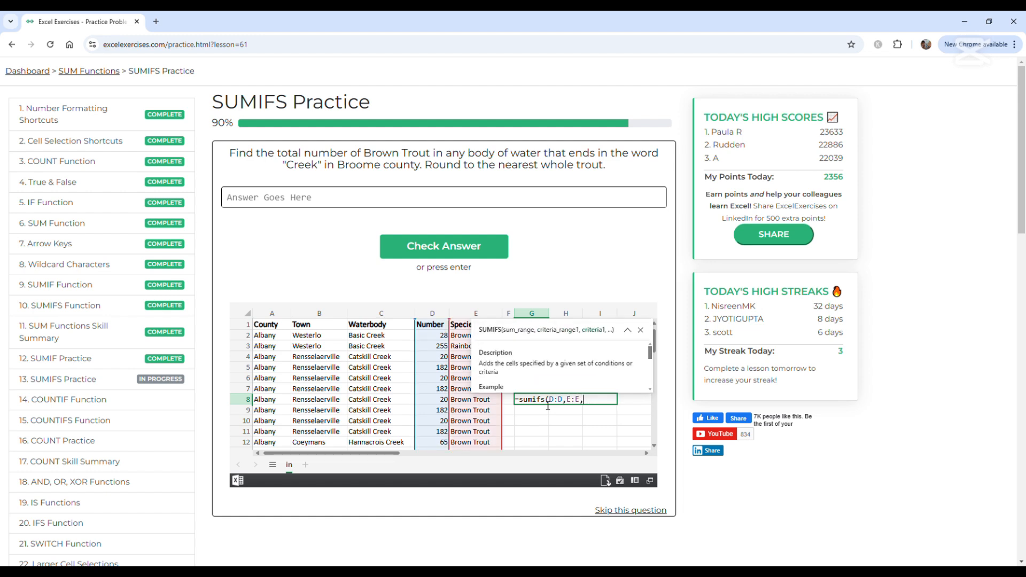
type("\"Brown Trout\",")
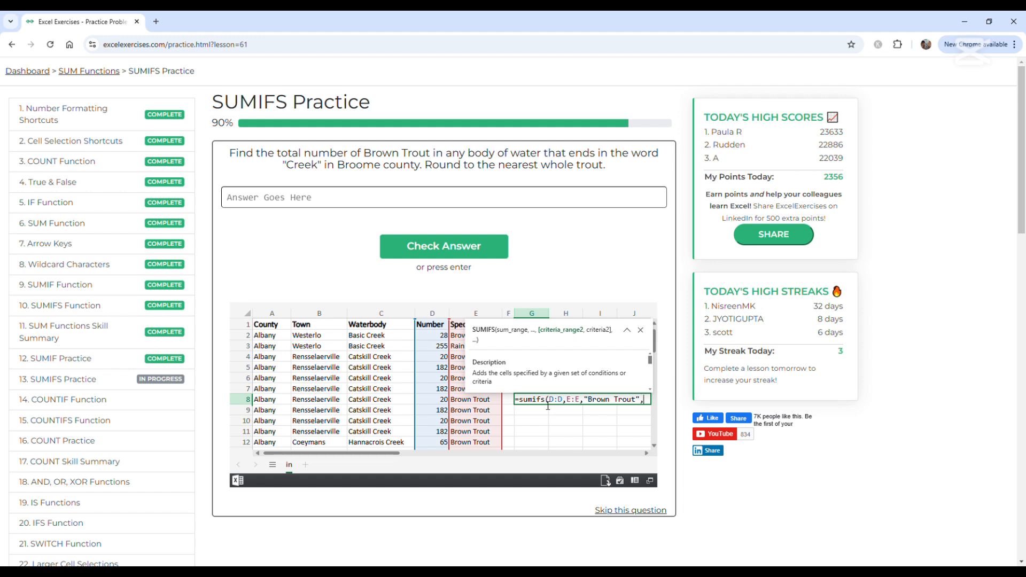
type("C:C,")
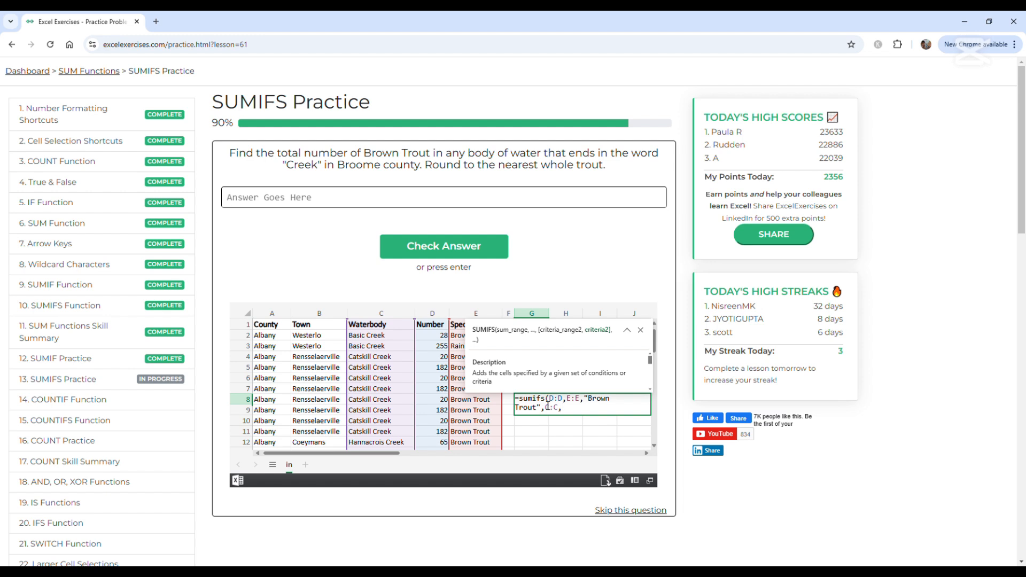
type("\"*Creek\",")
type("A:A")
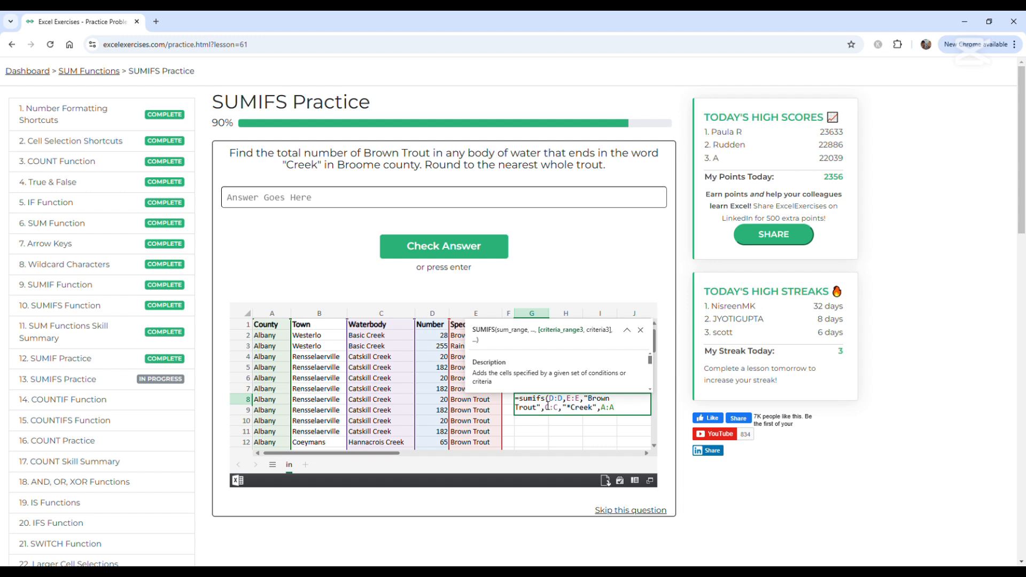
type(",\"Broome\"")
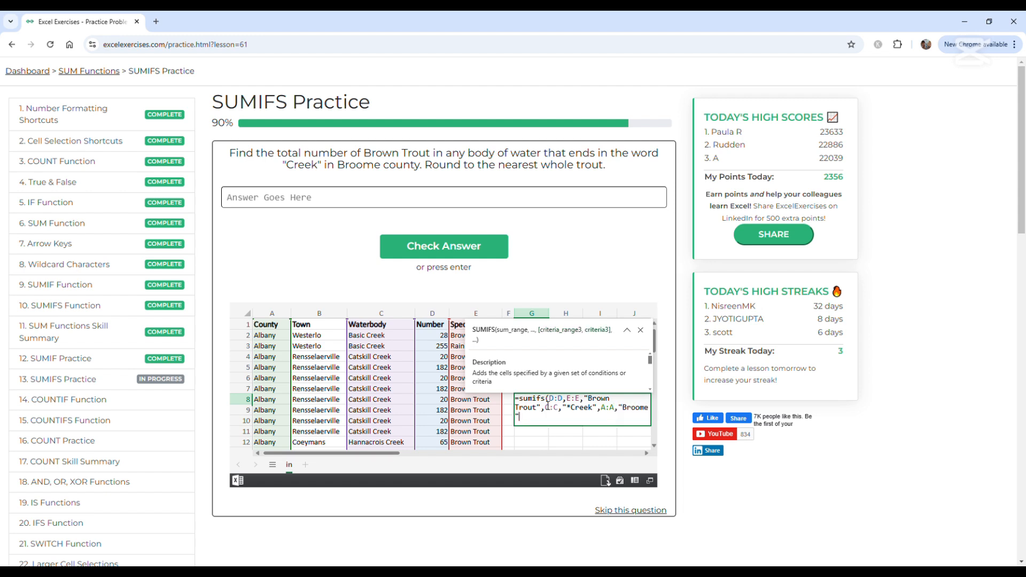
type(")")
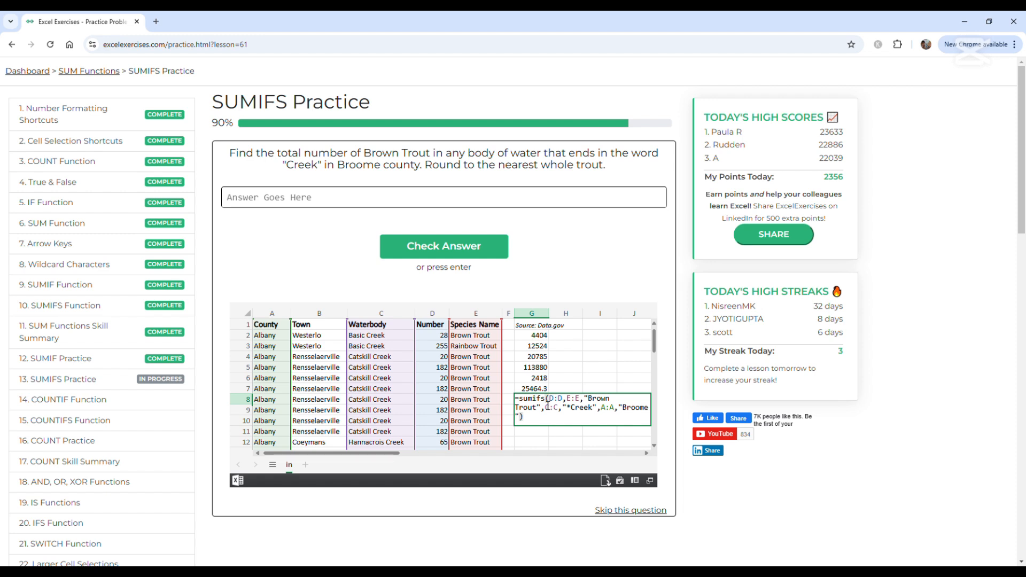
key("Return")
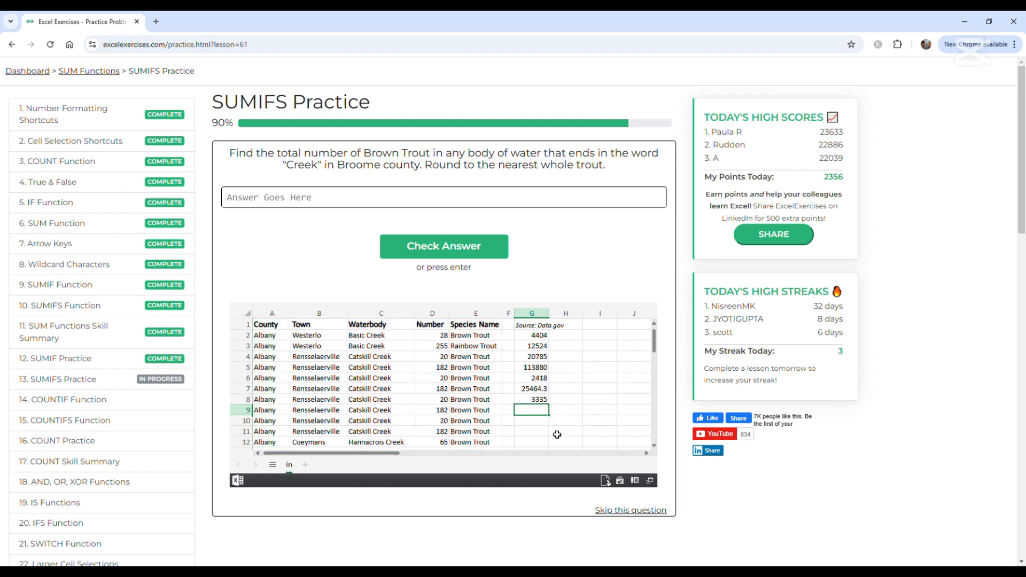
Step: Submit 3335 as the answer for Broome county's creek Brown Trout total
left_click(436, 201)
type("3")
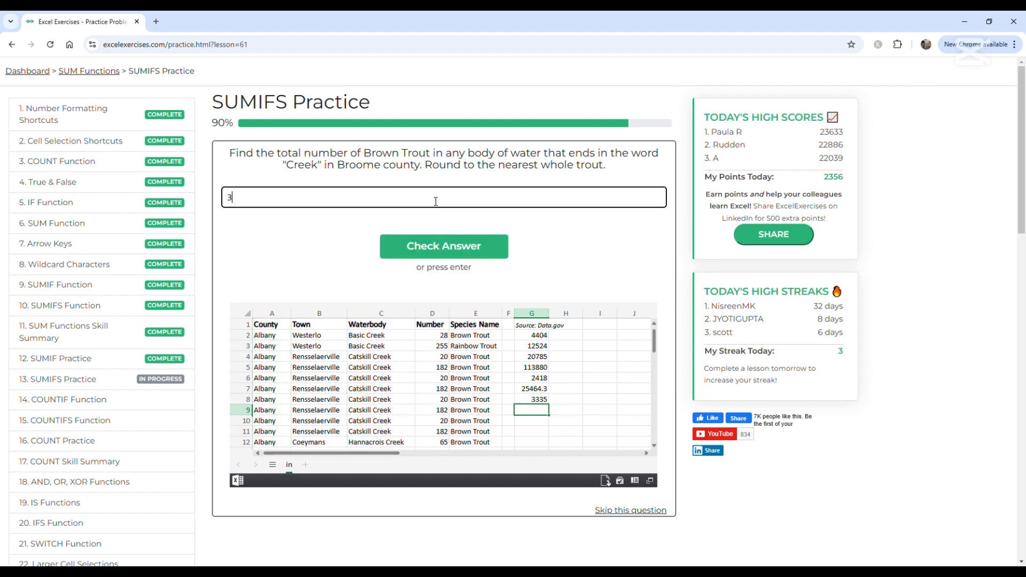
type("335")
key("Return")
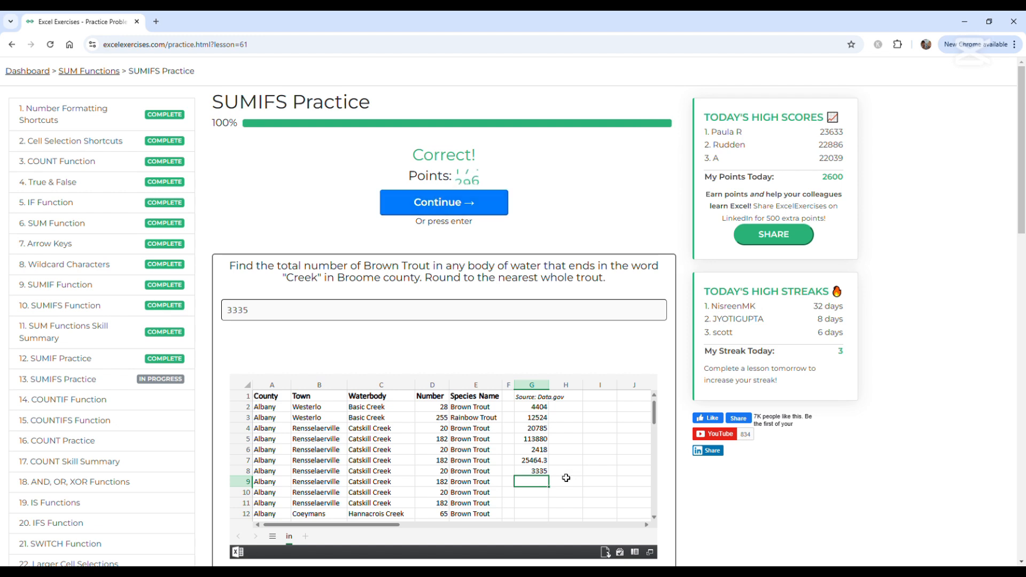
Step: Review the SUMIFS formula in cell G8 without changing it and continue past the finished SUMIFS Practice lesson
left_click(542, 476)
double_click(542, 475)
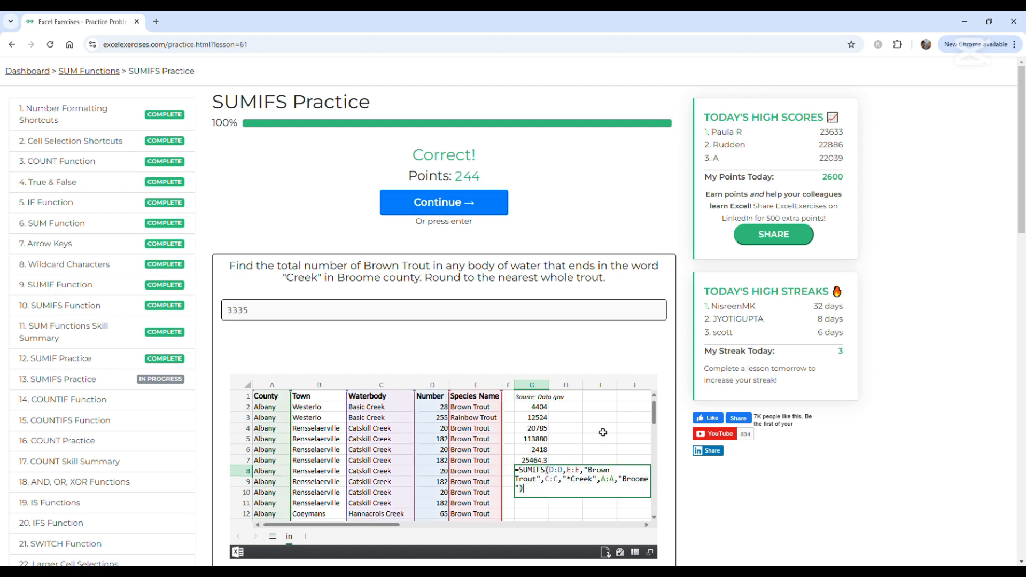
key("Return")
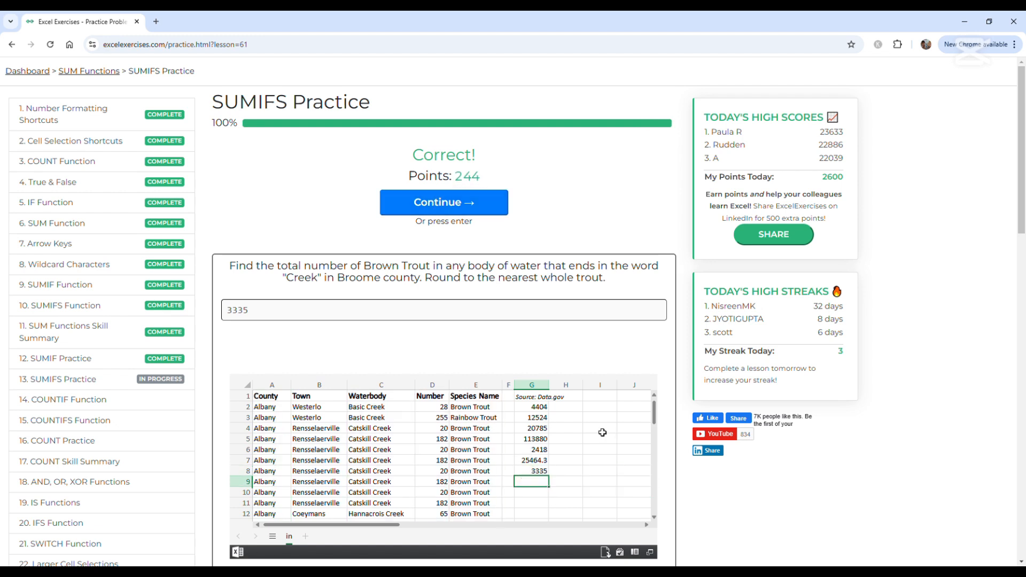
left_click(464, 209)
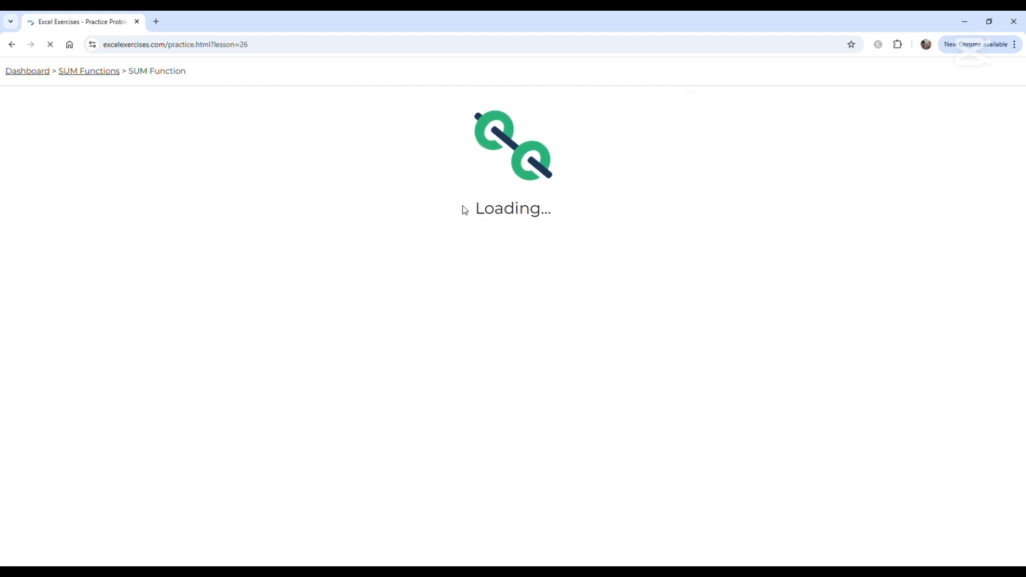